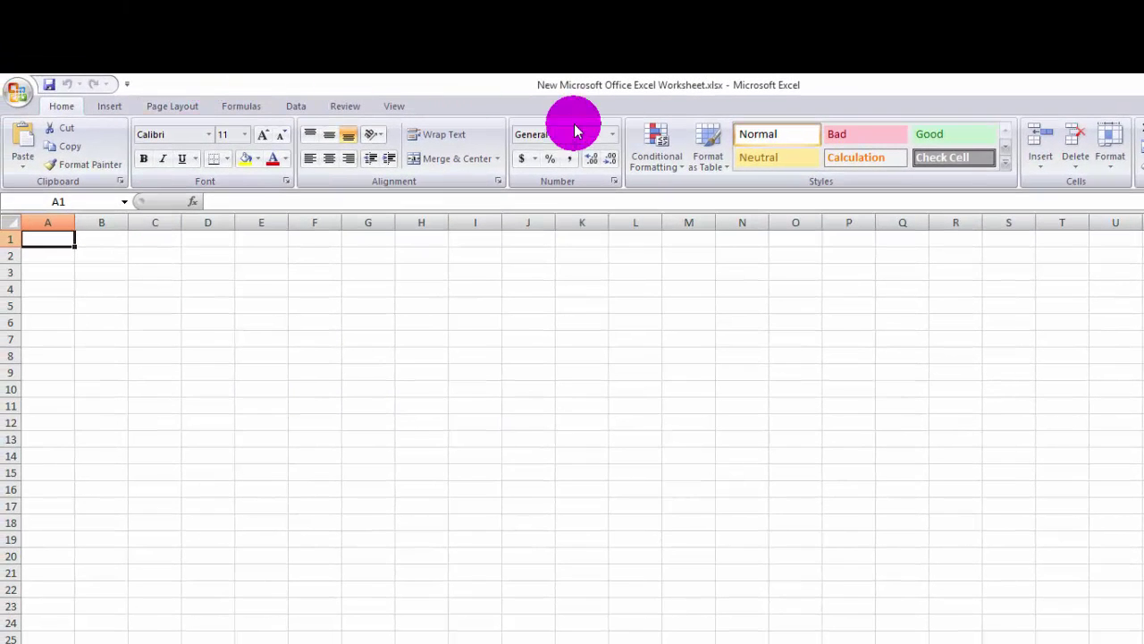
left_click(109, 250)
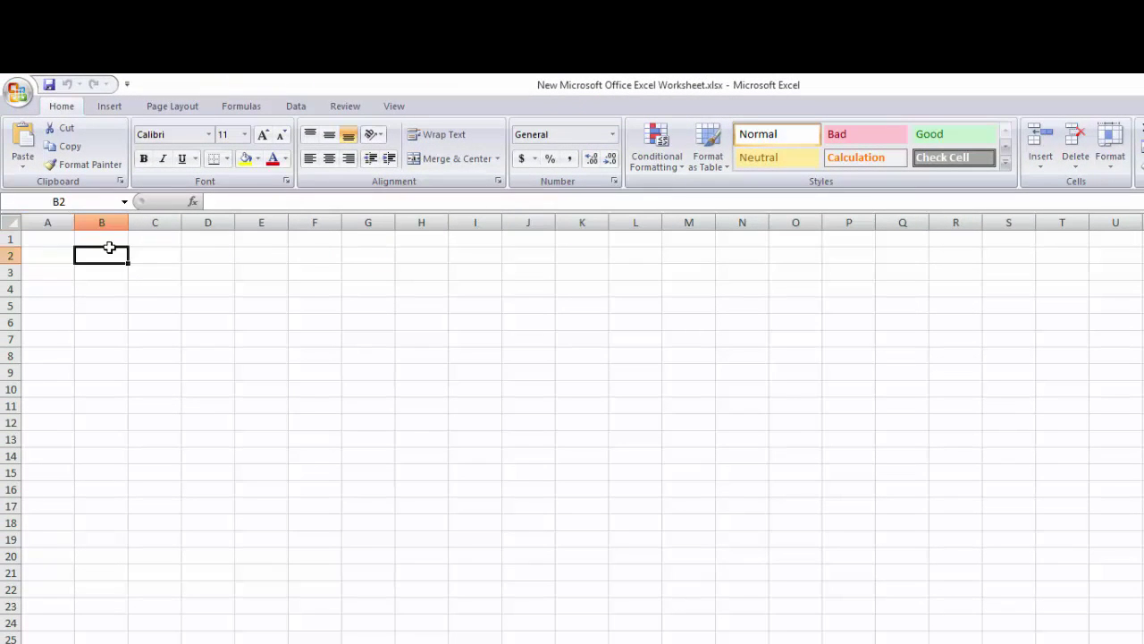
left_click(136, 243)
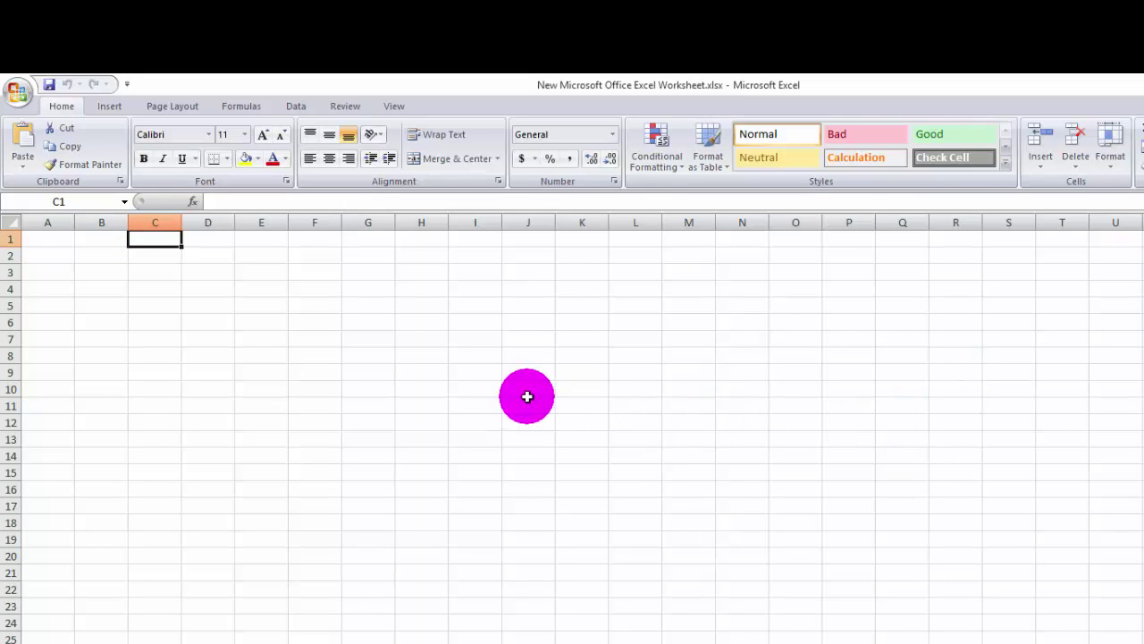
left_click(316, 289)
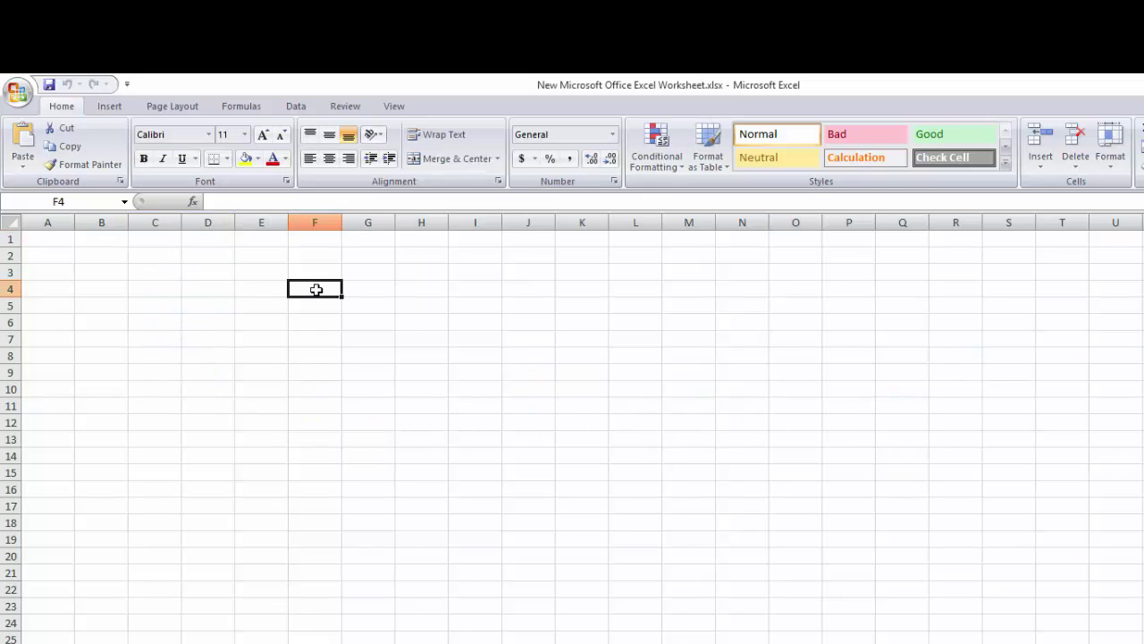
left_click(411, 294)
left_click(266, 318)
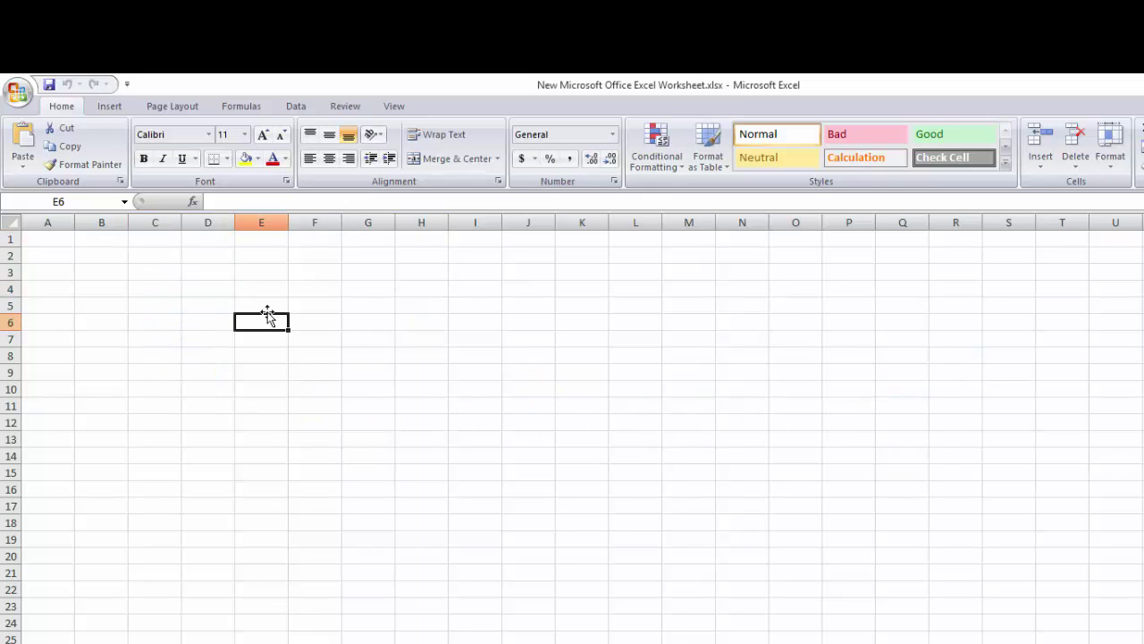
left_click(91, 254)
left_click(187, 256)
left_click(228, 287)
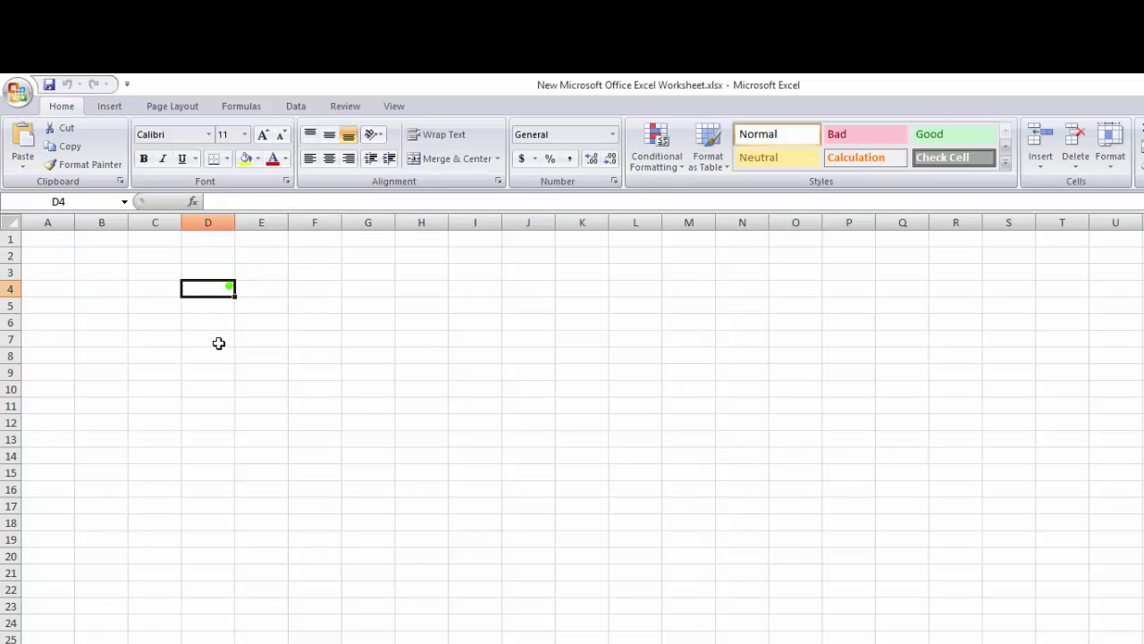
left_click(207, 344)
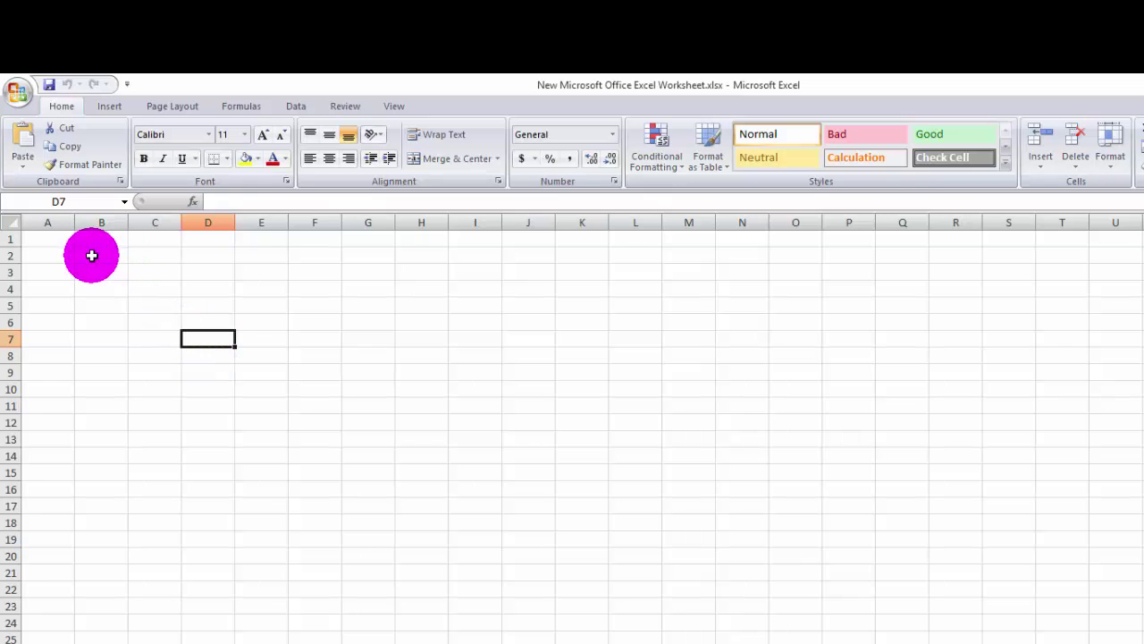
Step: Enter 21 in cell A1 and 22 in cell B1
left_click(47, 240)
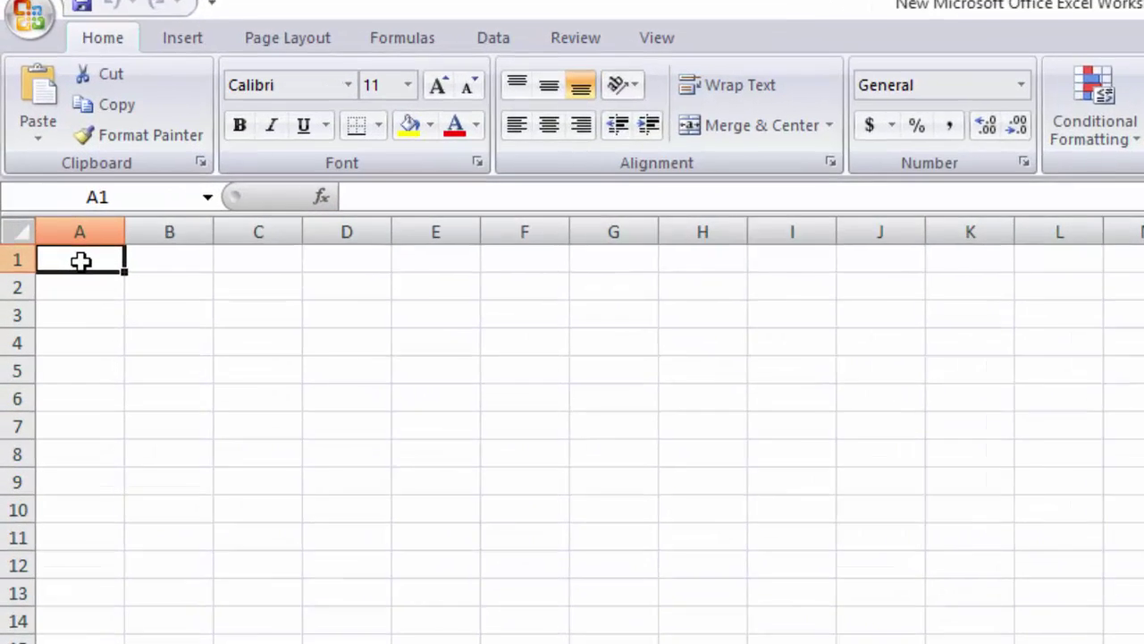
type("21")
left_click(97, 240)
type("22")
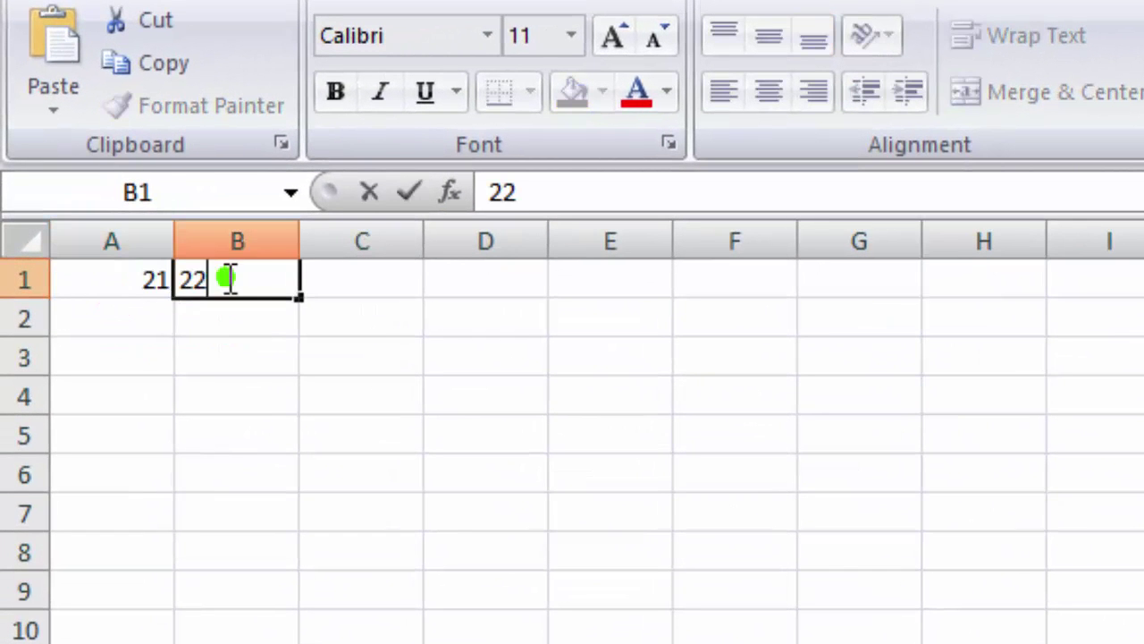
Step: Change the values in cells A1 and B1 to 10 each
left_click(153, 276)
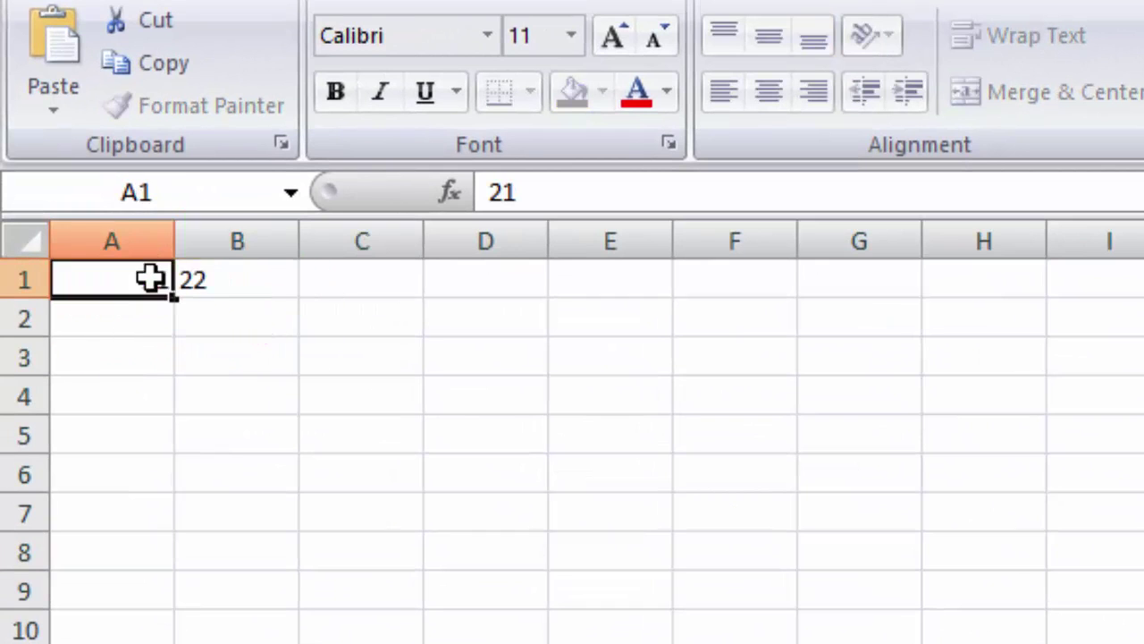
type("10")
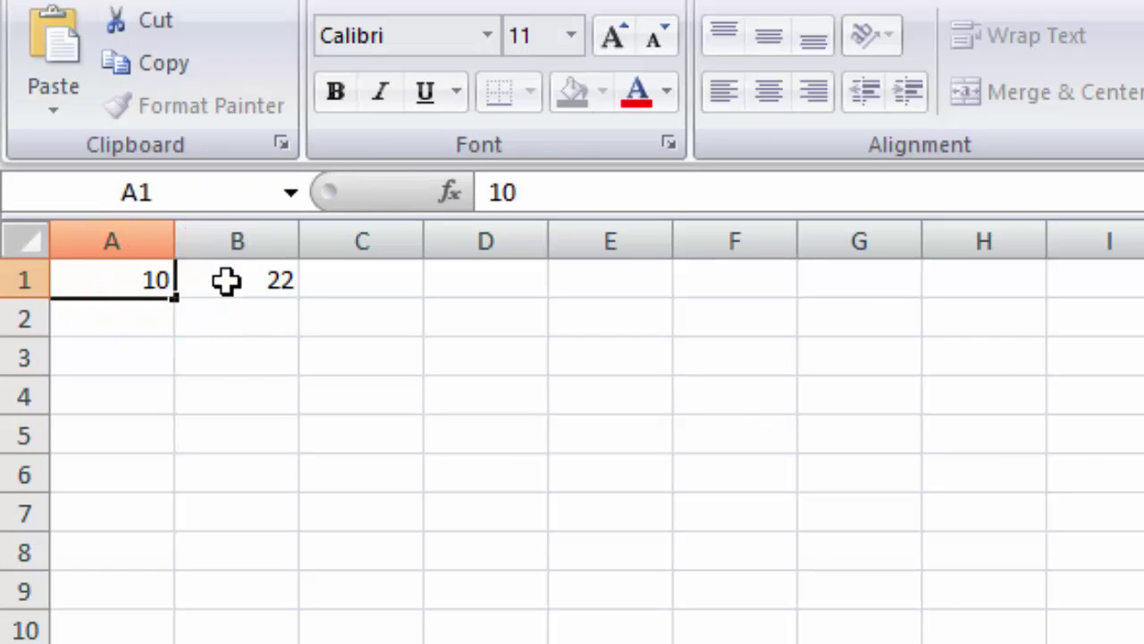
left_click(224, 280)
type("10")
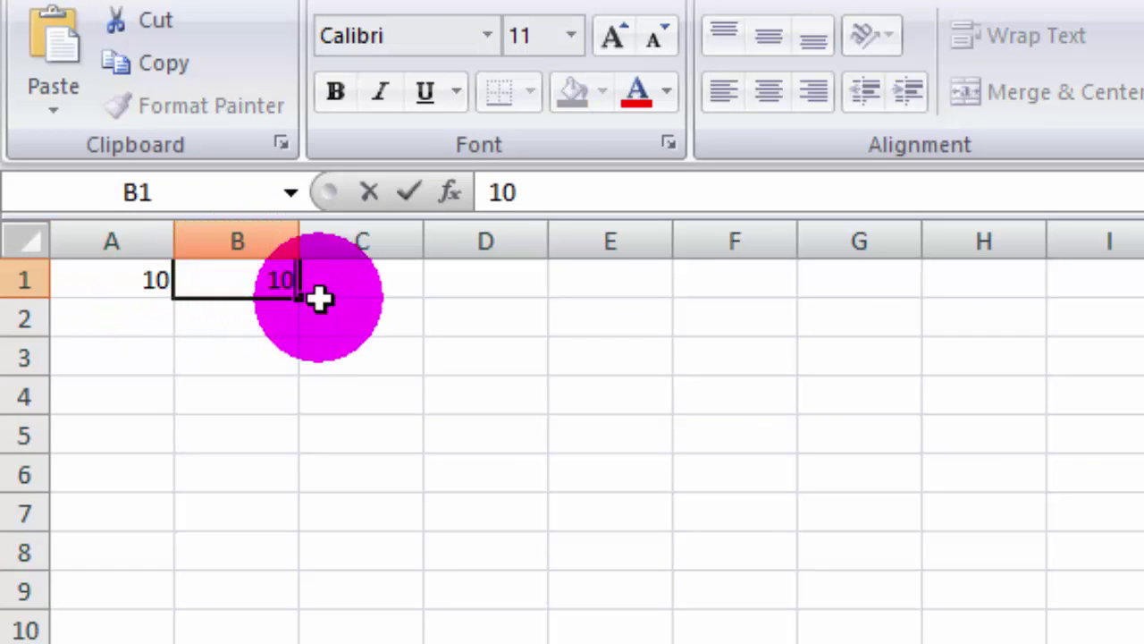
Step: Enter the formula =A1+B1 in cell B4 to add the two numbers by cell reference
left_click(227, 402)
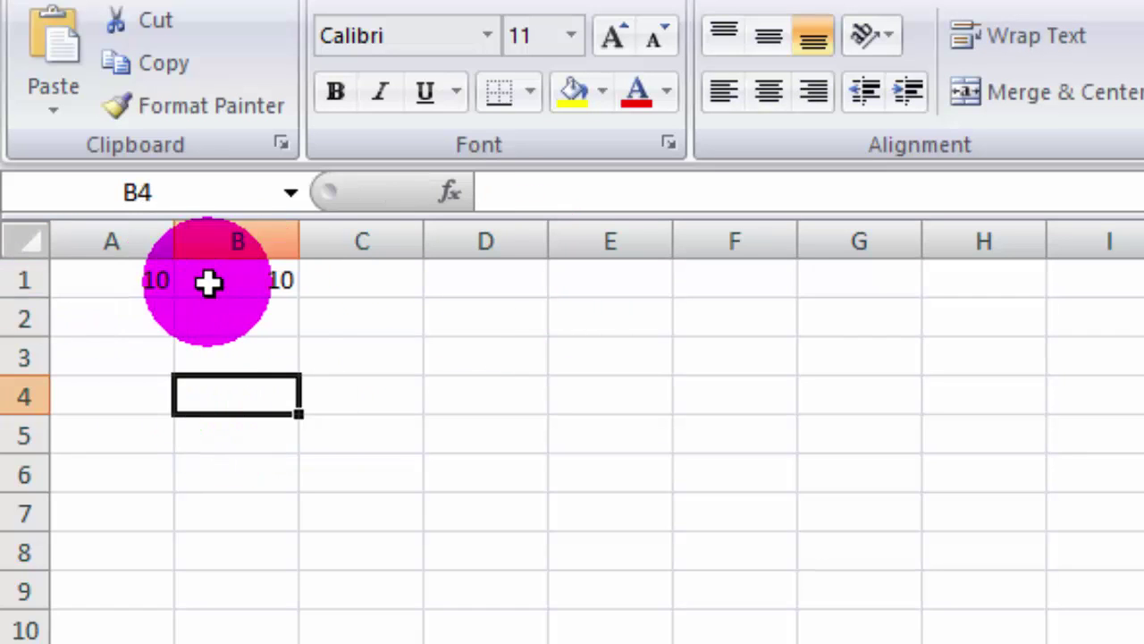
double_click(232, 397)
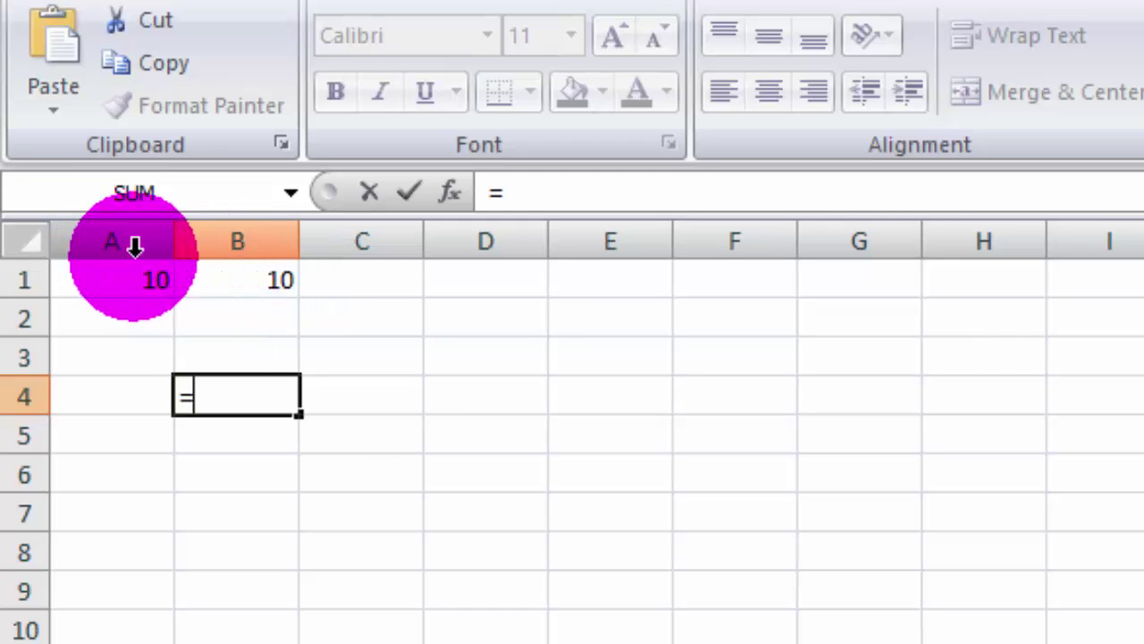
left_click(154, 283)
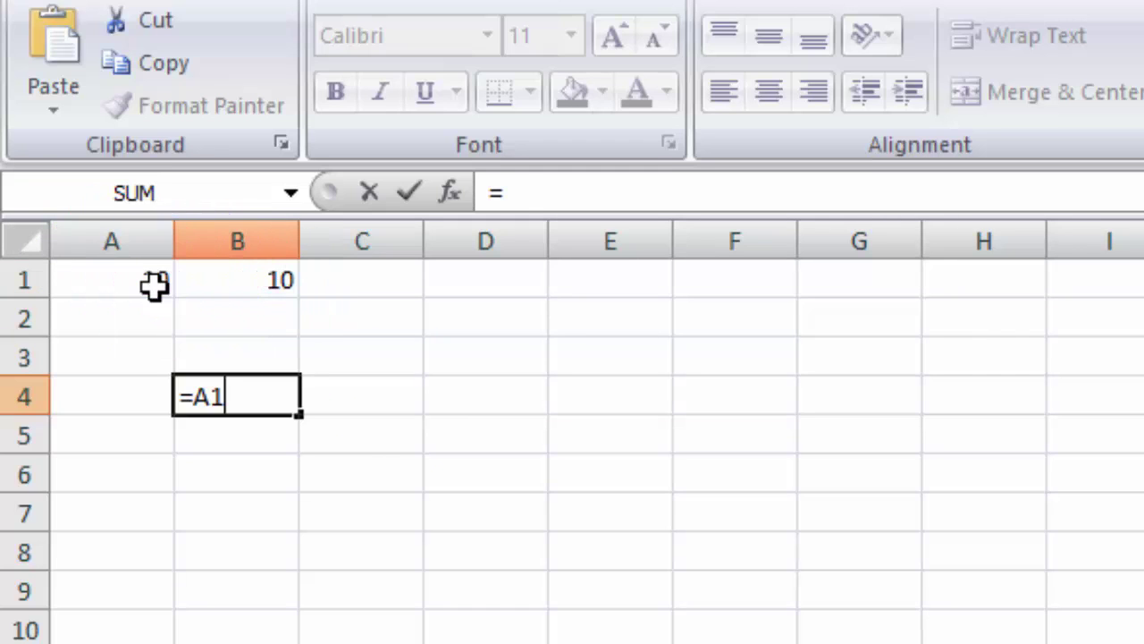
left_click(220, 286)
left_click(148, 277)
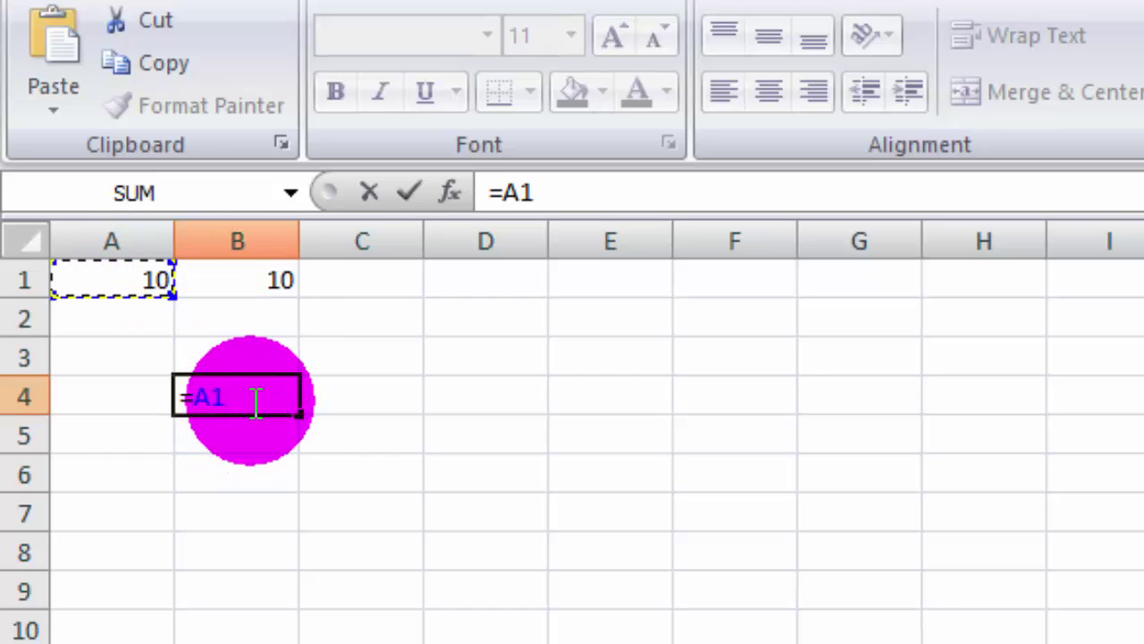
left_click(271, 283)
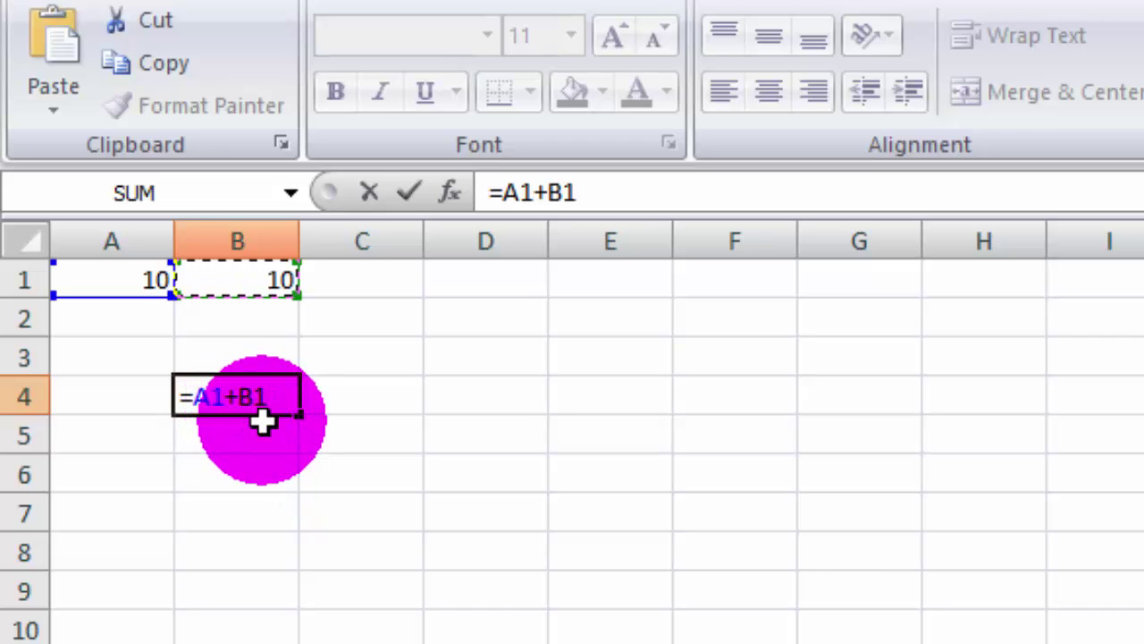
key("Return")
left_click(265, 396)
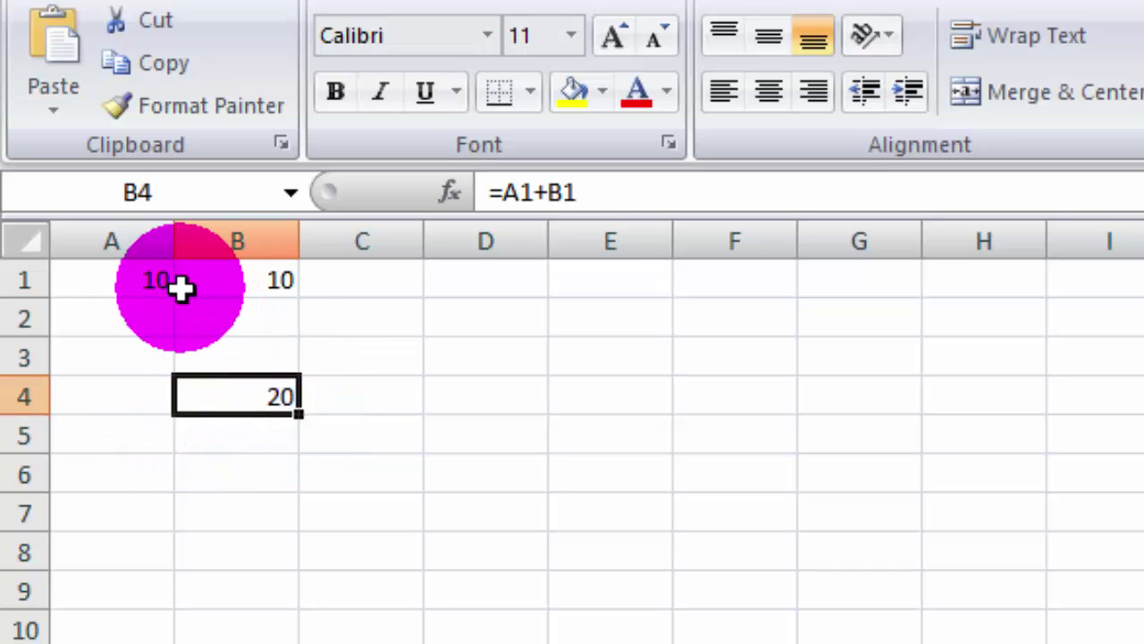
Step: Erase the references in the B4 formula and re-enter it in lowercase as =a1+b1
double_click(295, 396)
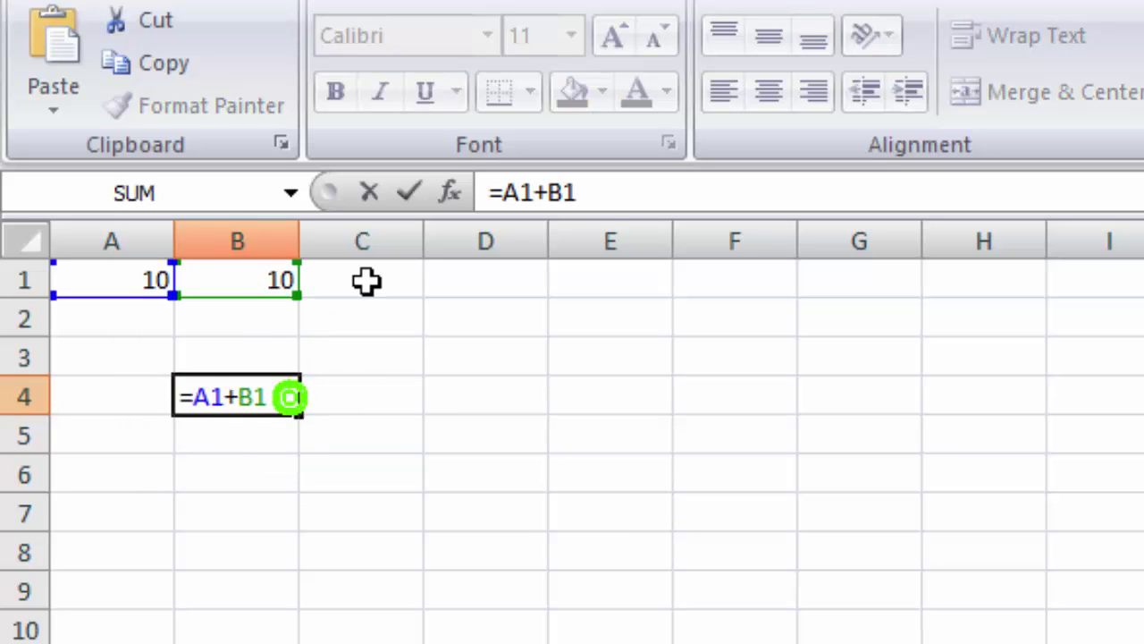
key("BackSpace")
key("BackSpace")
key("BackSpace")
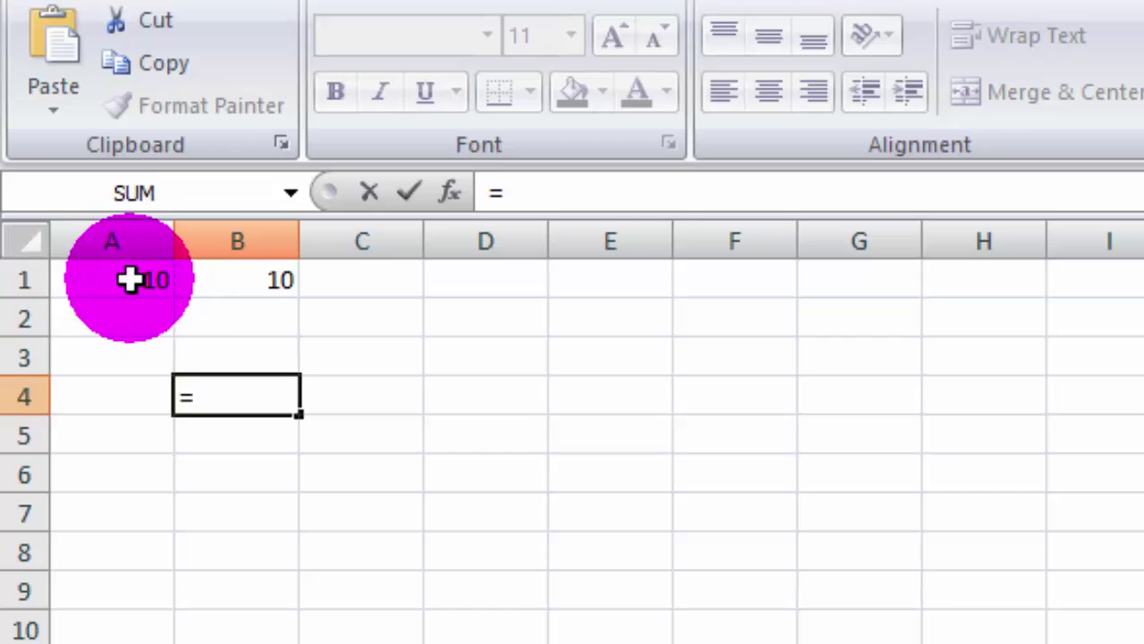
type("a1+b1")
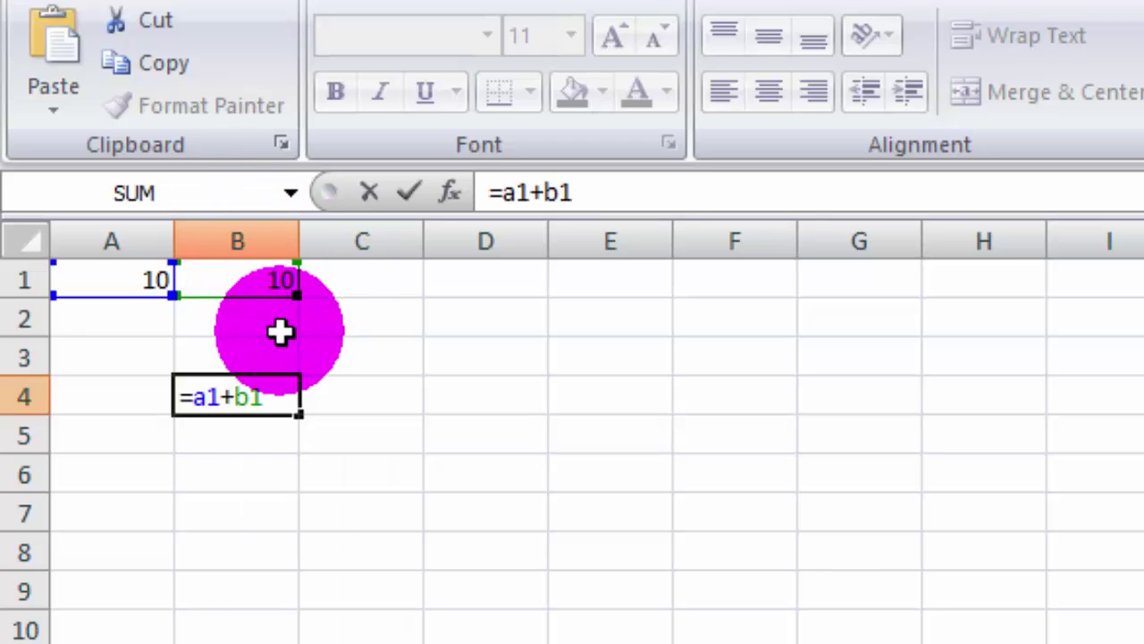
key("Return")
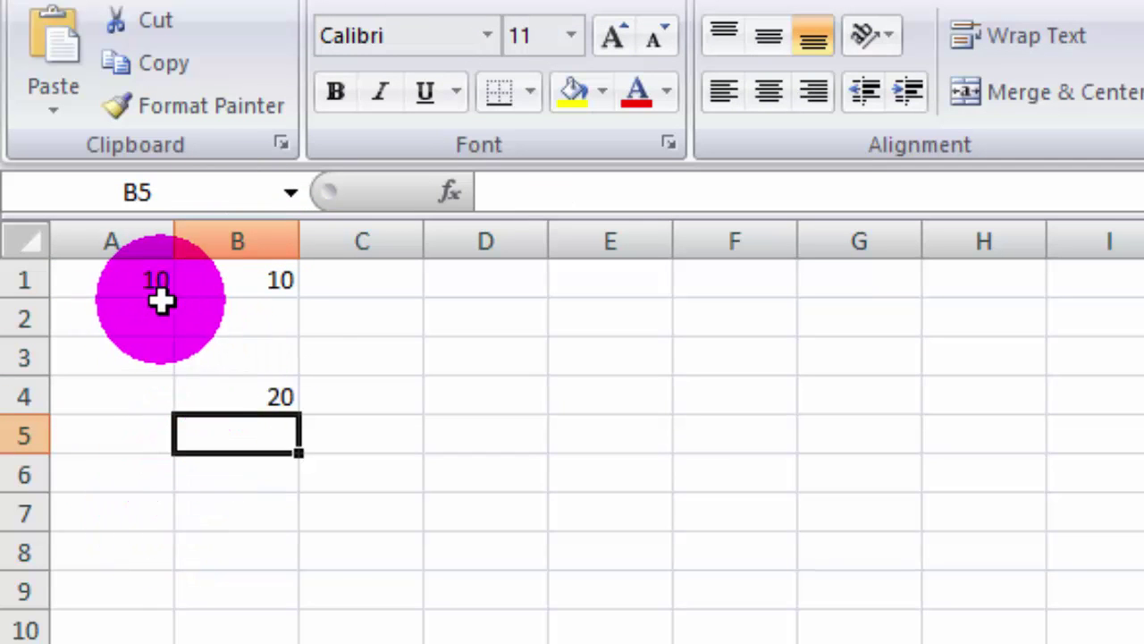
Step: Replace the references in the B4 formula so that it reads =D3+E3
left_click(278, 402)
double_click(278, 402)
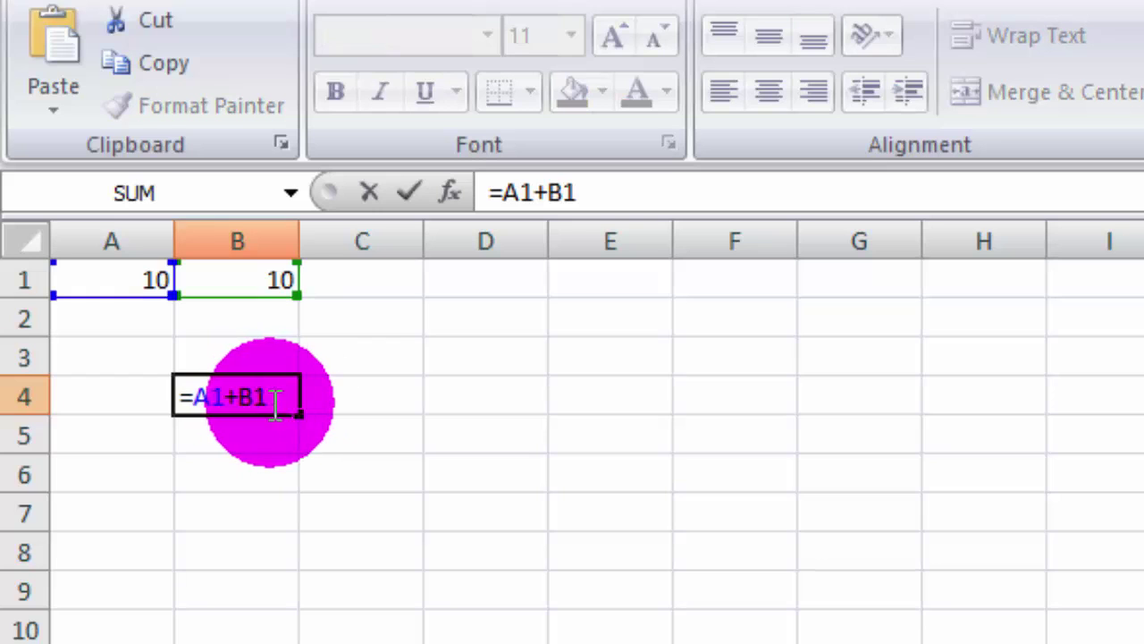
left_click(292, 404)
left_click_drag(291, 403, 191, 407)
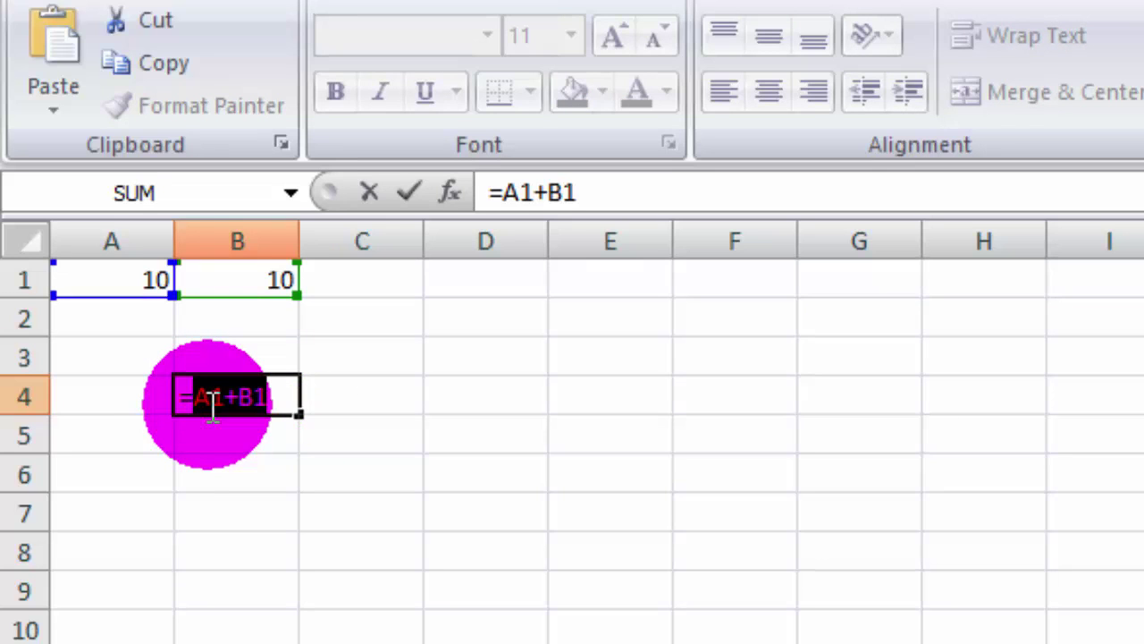
left_click(509, 352)
type("+")
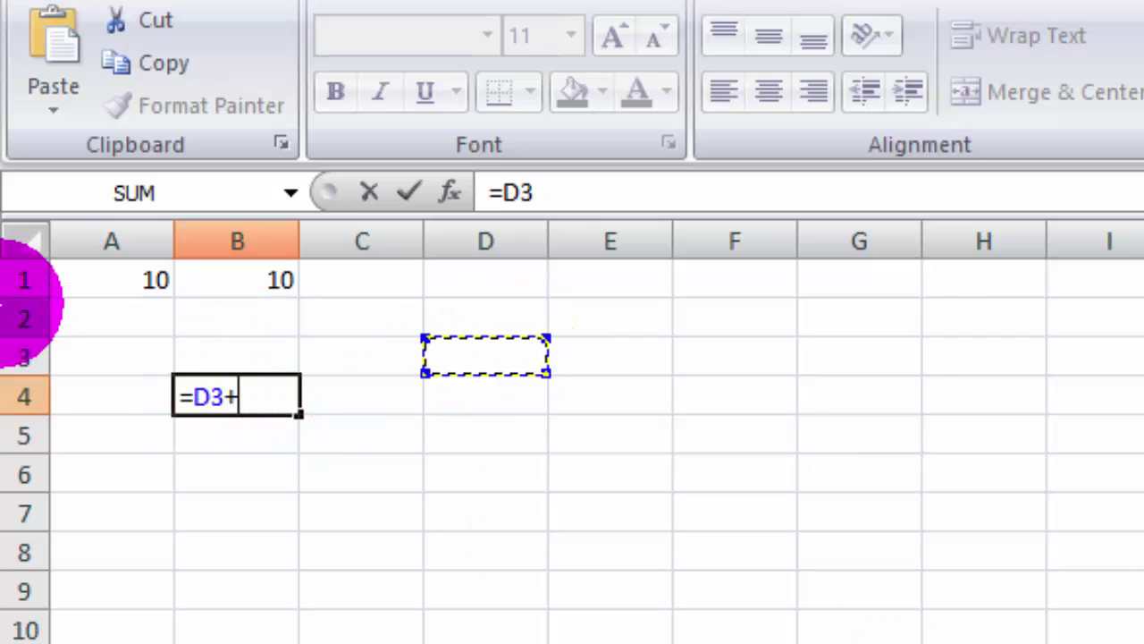
left_click(600, 358)
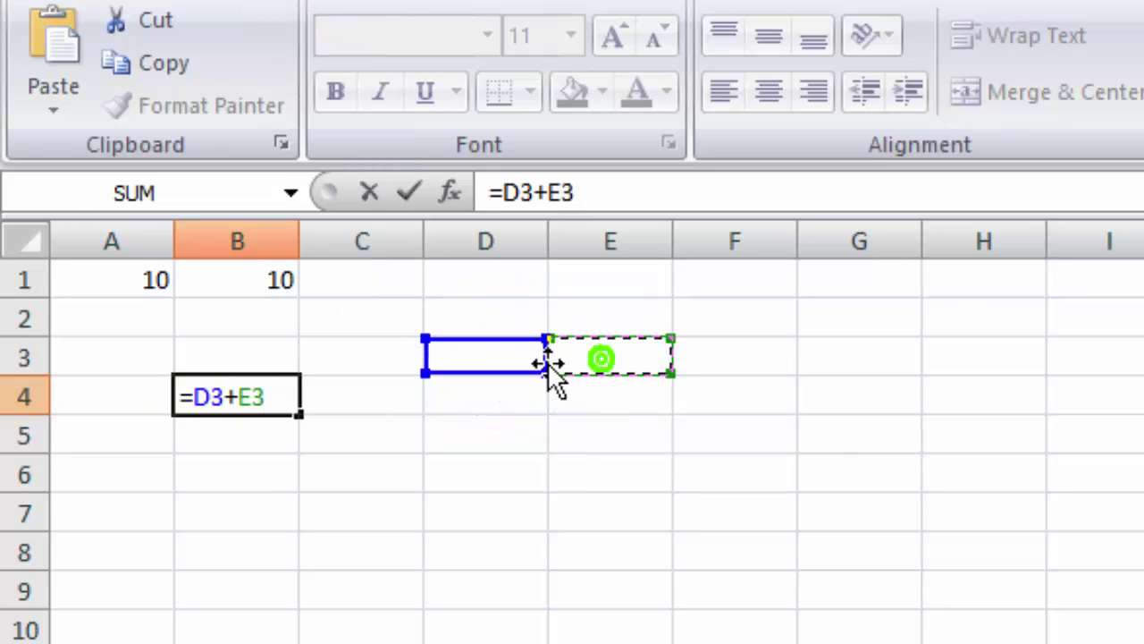
Step: Erase the formula from cell B4, leaving the cell empty
double_click(279, 383)
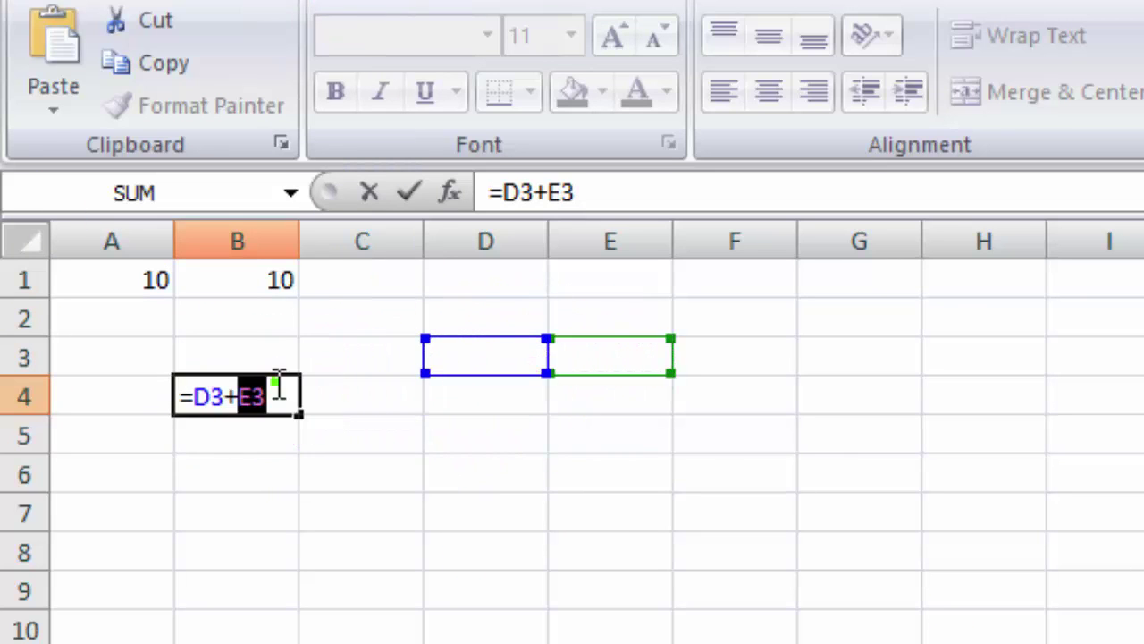
key("BackSpace")
key("BackSpace")
key("BackSpace")
key("Escape")
left_click(334, 396)
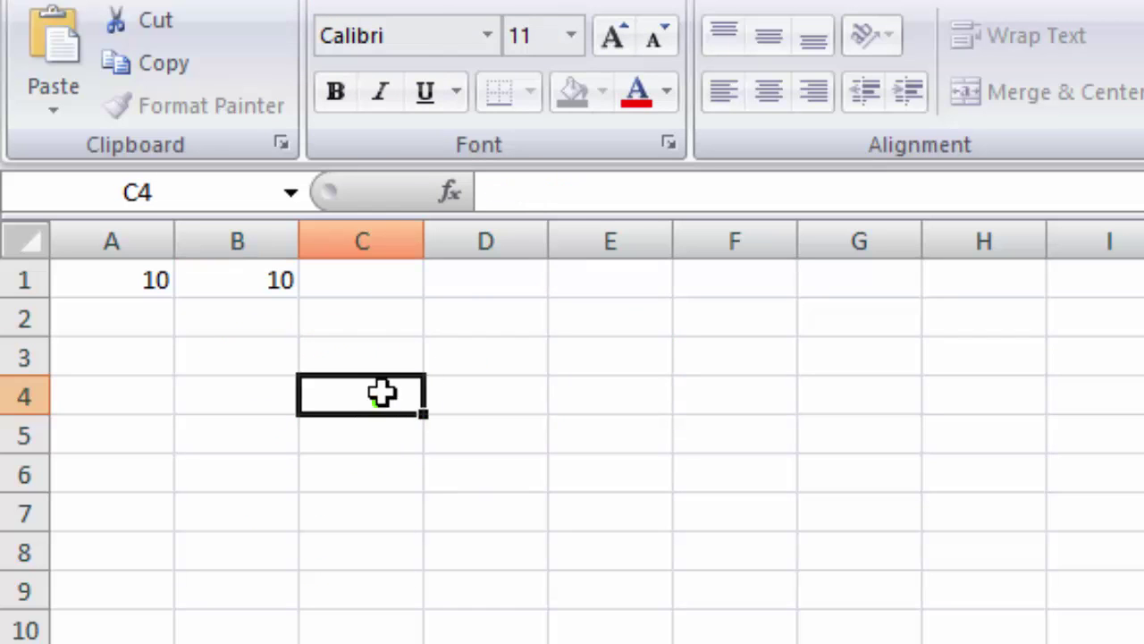
left_click(510, 372)
type("+")
left_click(491, 409)
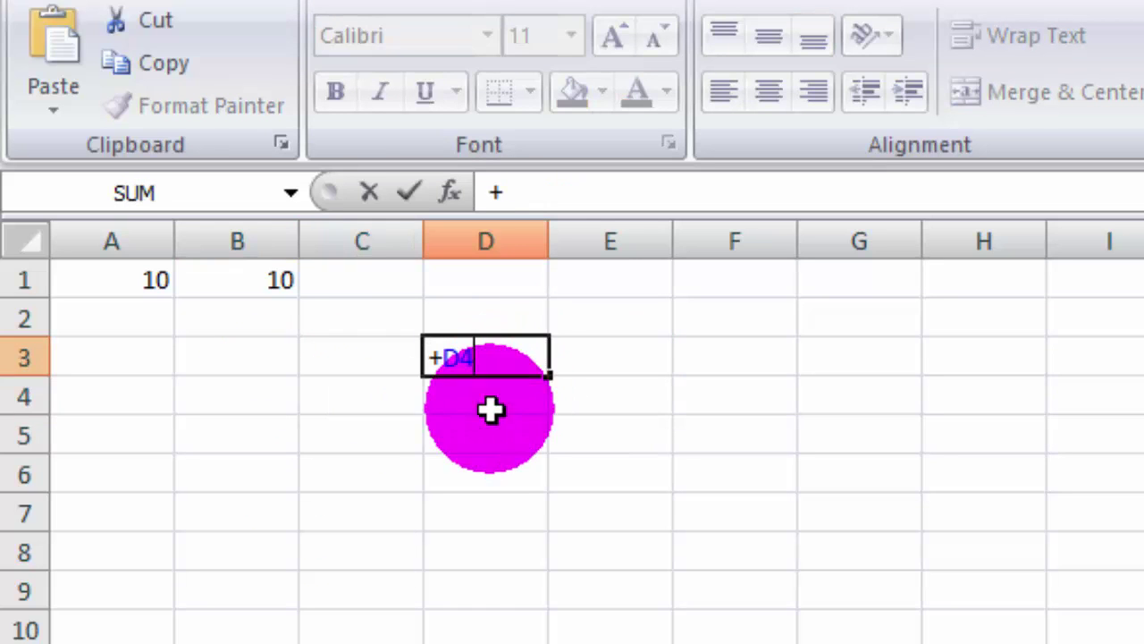
left_click(473, 445)
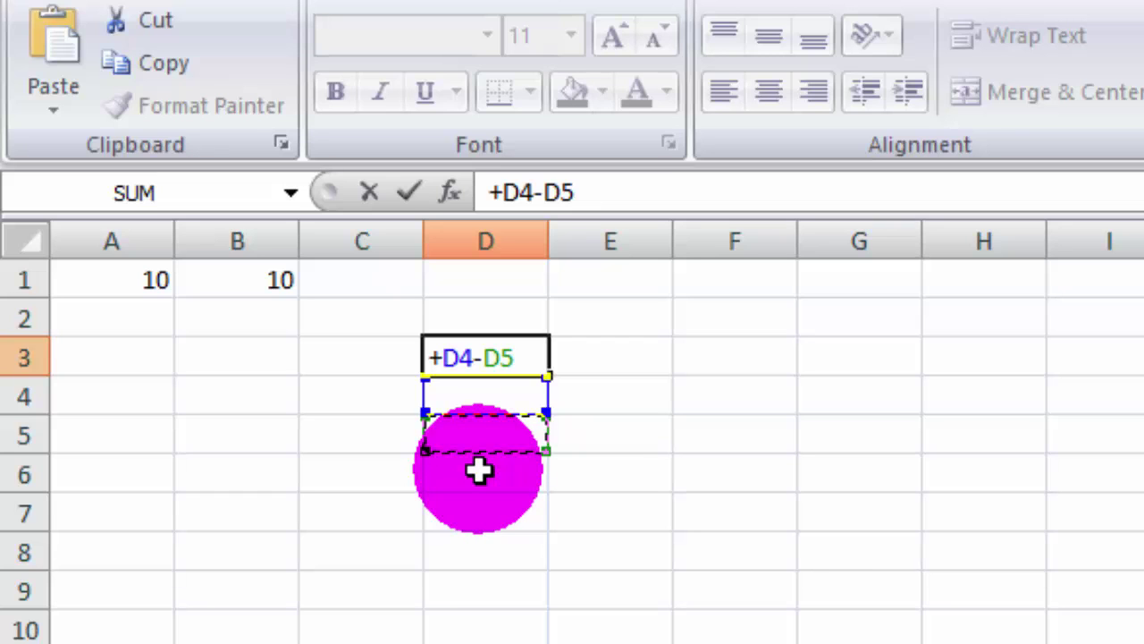
left_click(487, 402)
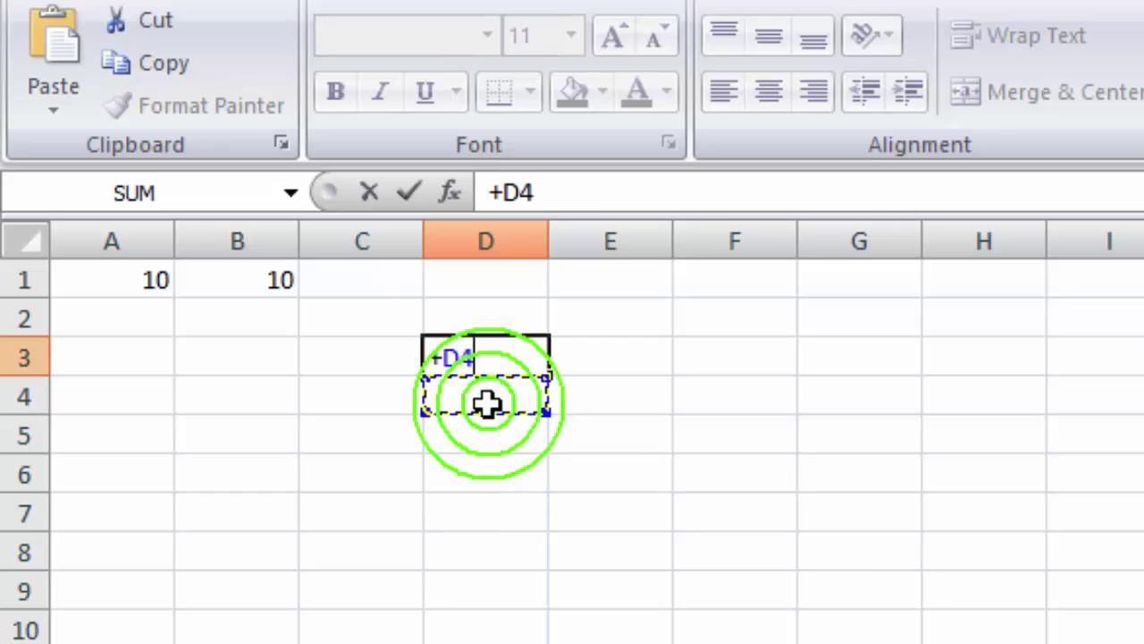
left_click(463, 427)
left_click(501, 471)
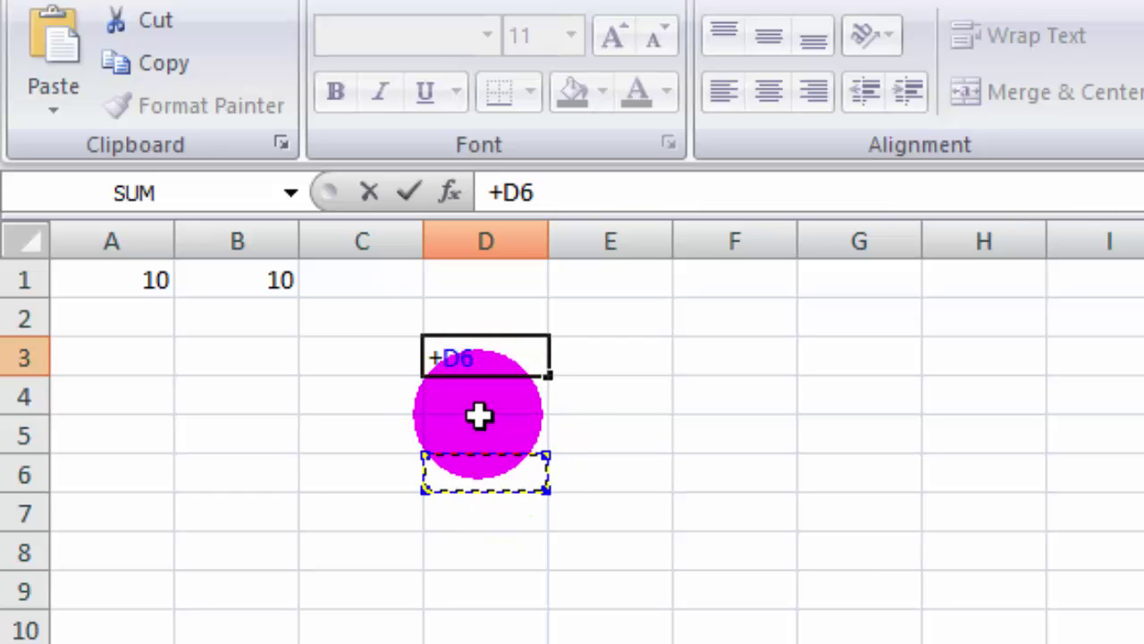
key("BackSpace")
key("BackSpace")
key("BackSpace")
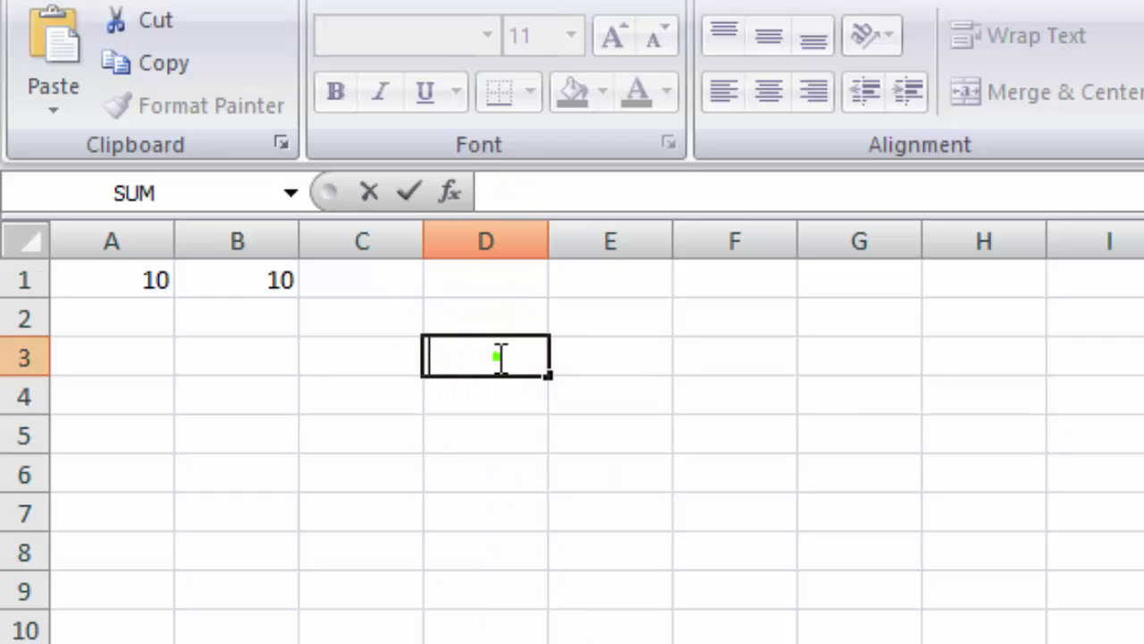
key("Escape")
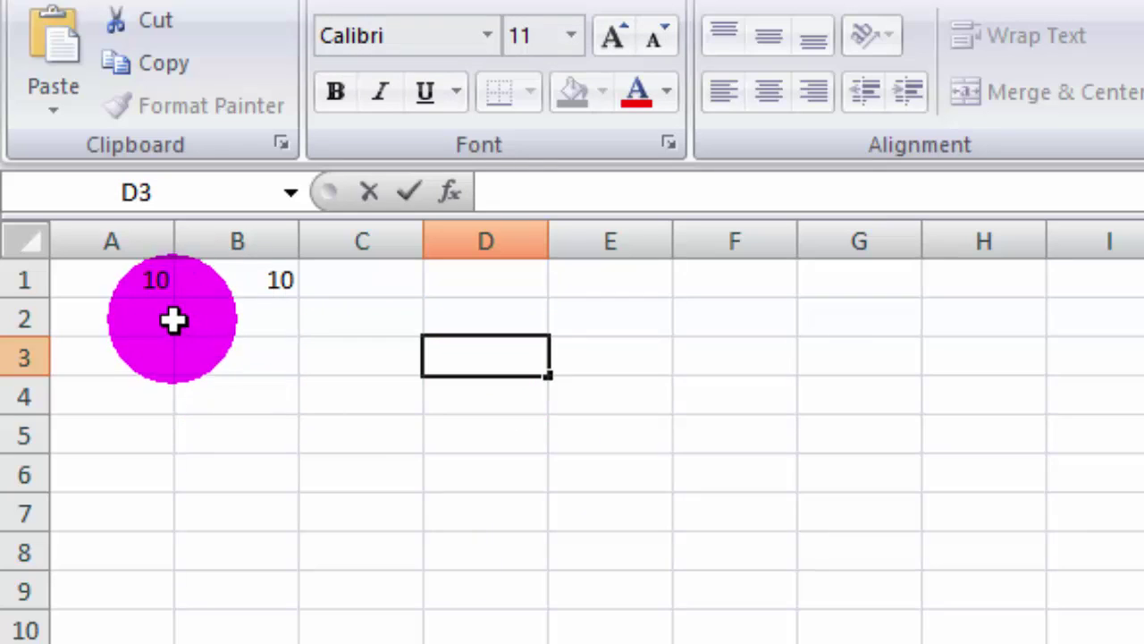
Step: Enter the formula =a1-b1 in cell B3 to subtract the second number from the first by cell reference
double_click(243, 360)
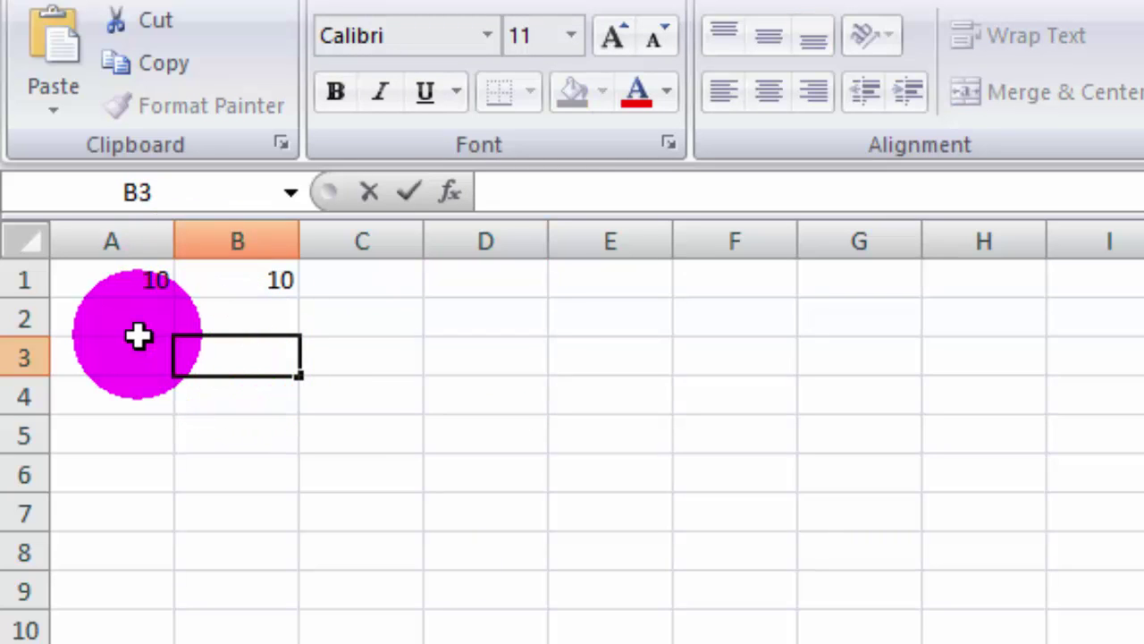
type("=")
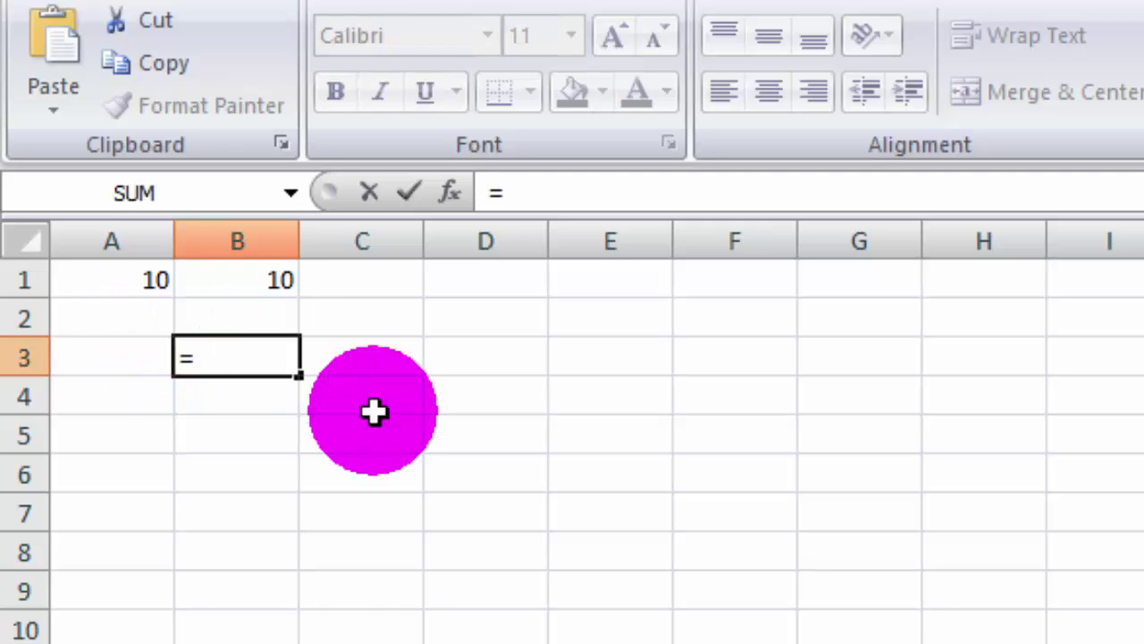
type("a1")
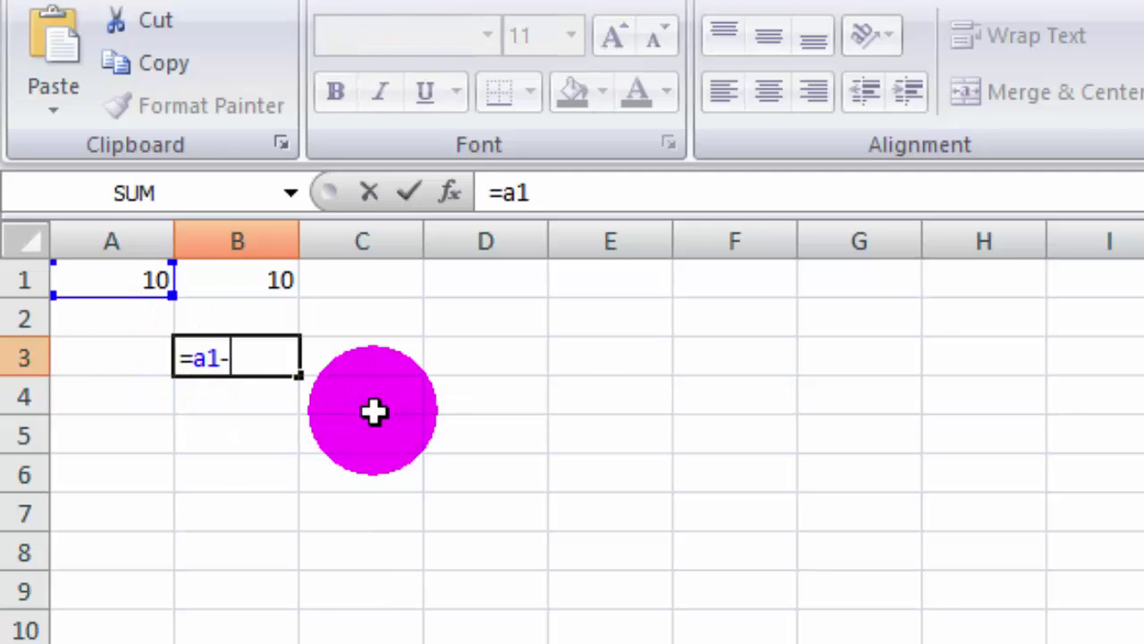
type("-a")
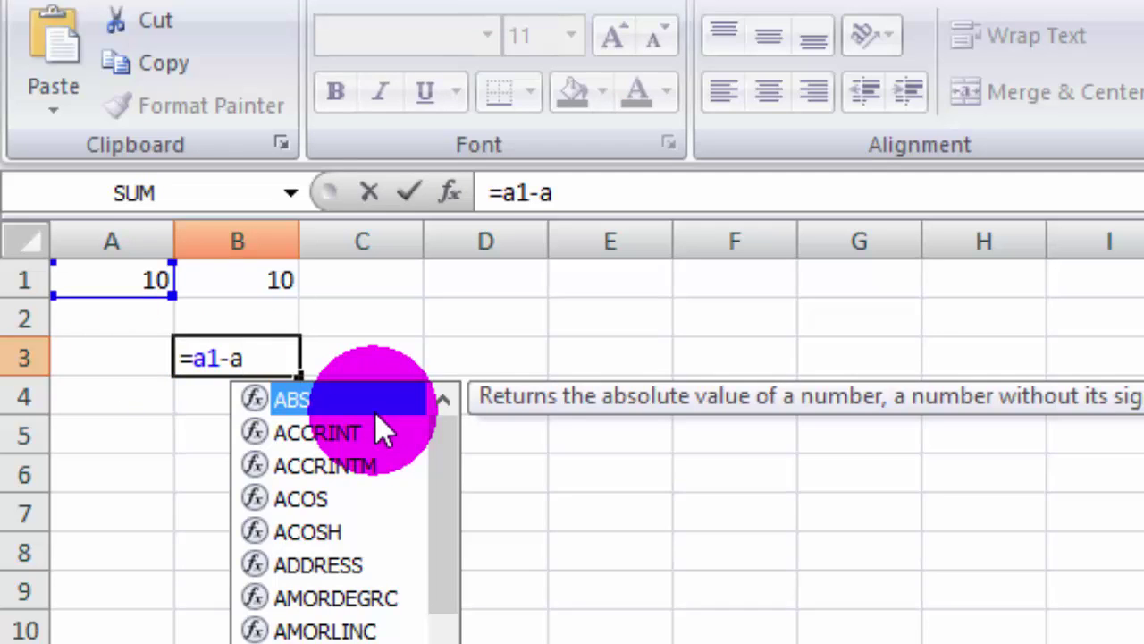
key("BackSpace")
type("b")
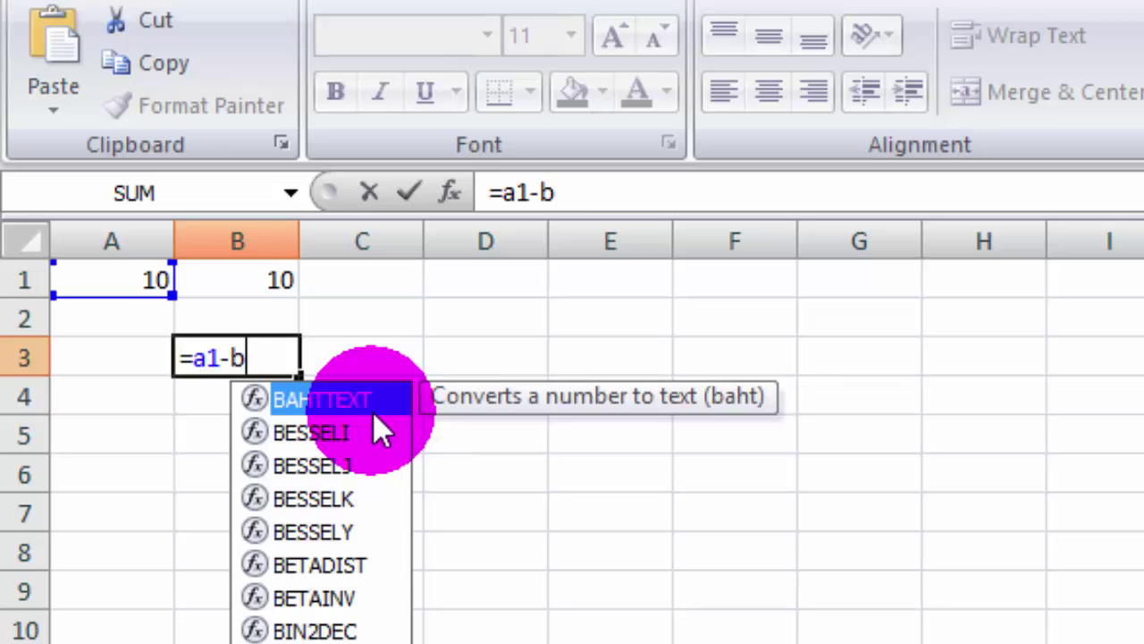
type("1")
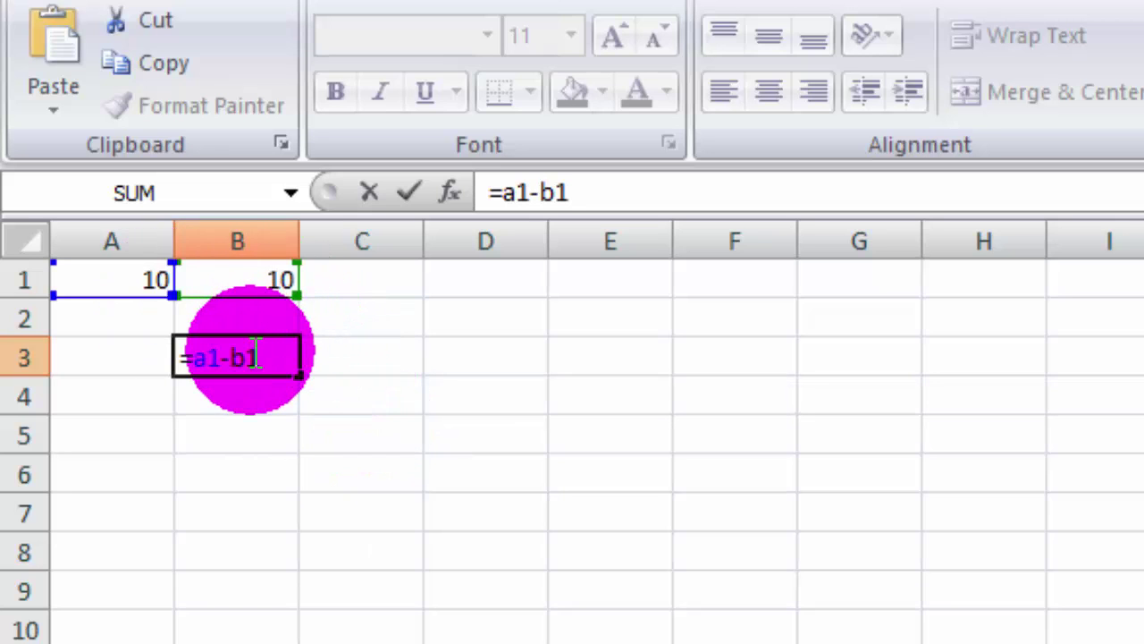
key("Return")
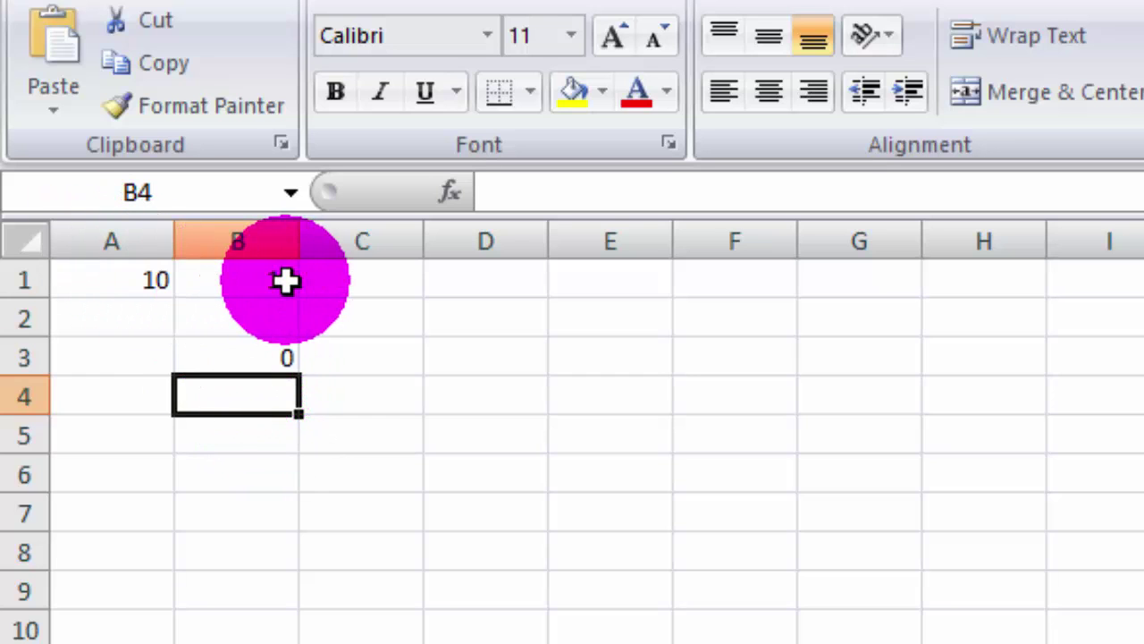
Step: Replace the minus operator in the B3 formula with an asterisk so that it reads =A1*B1
double_click(278, 357)
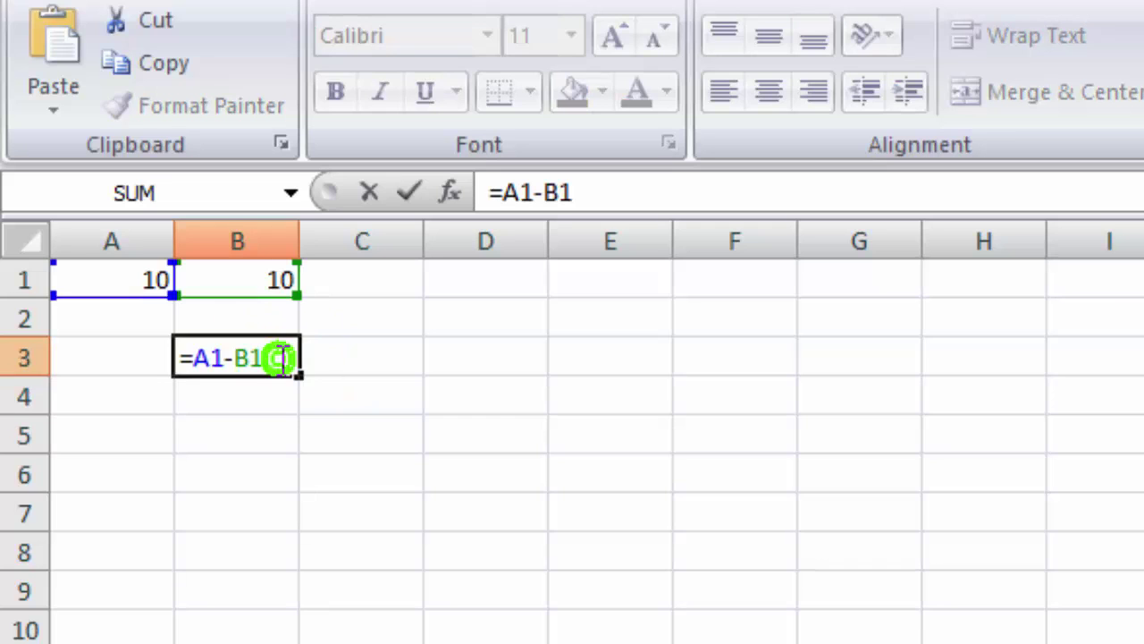
left_click(228, 352)
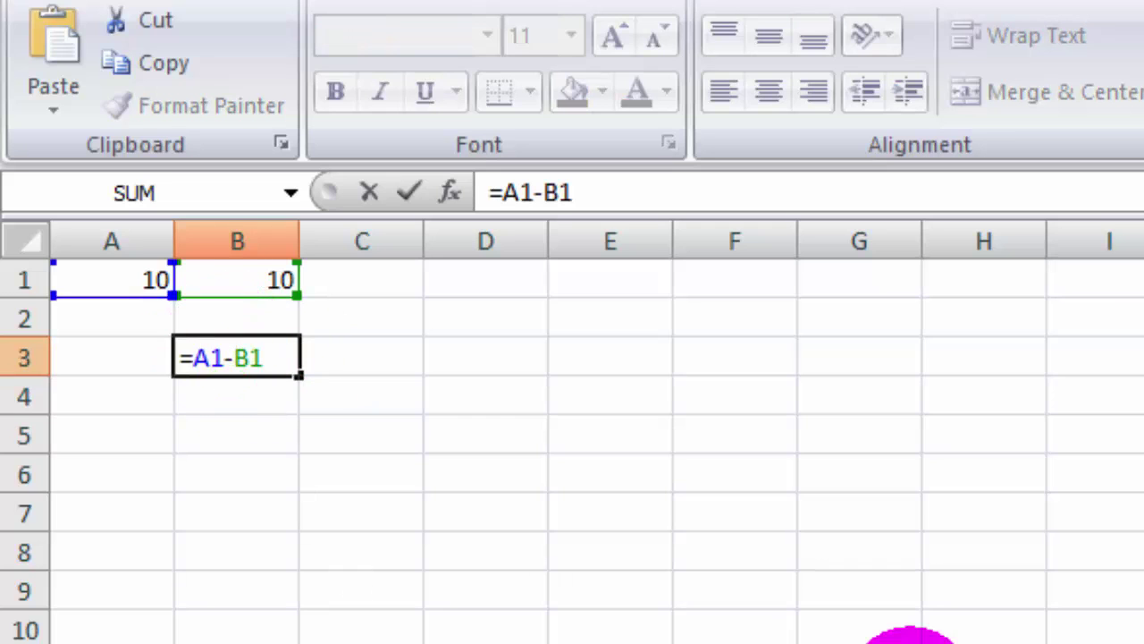
key("BackSpace")
type("*")
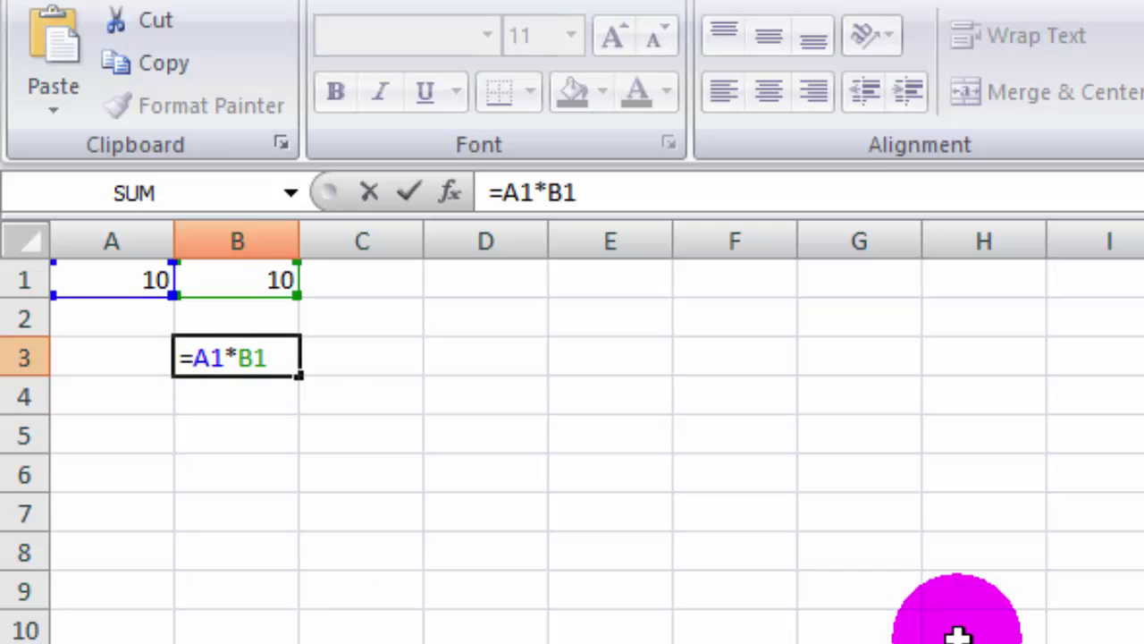
left_click(295, 362)
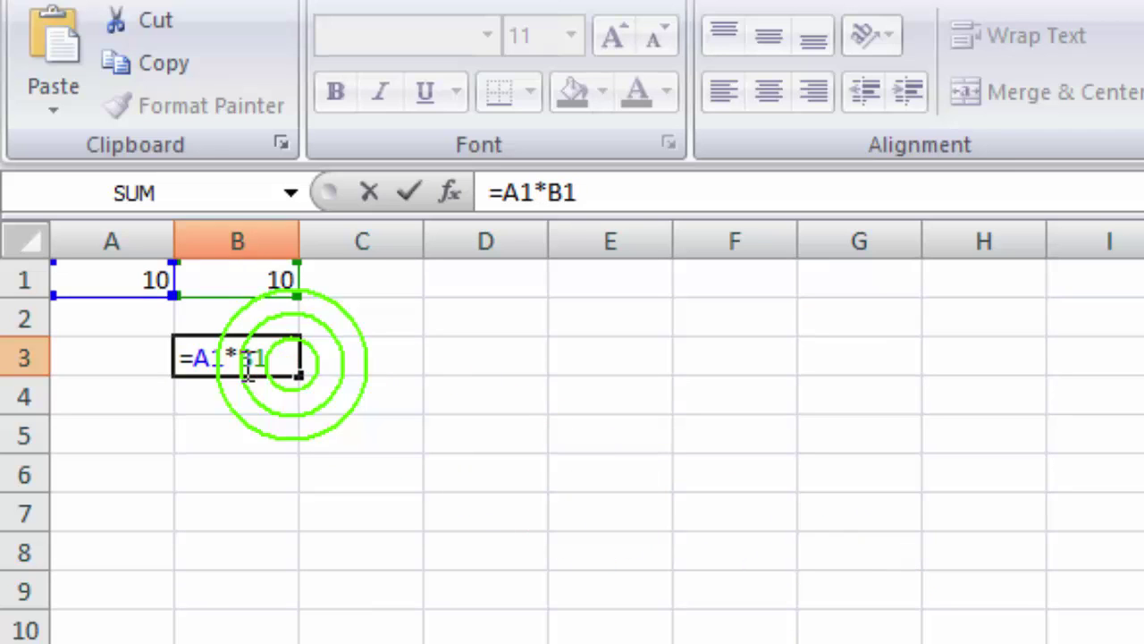
key("Return")
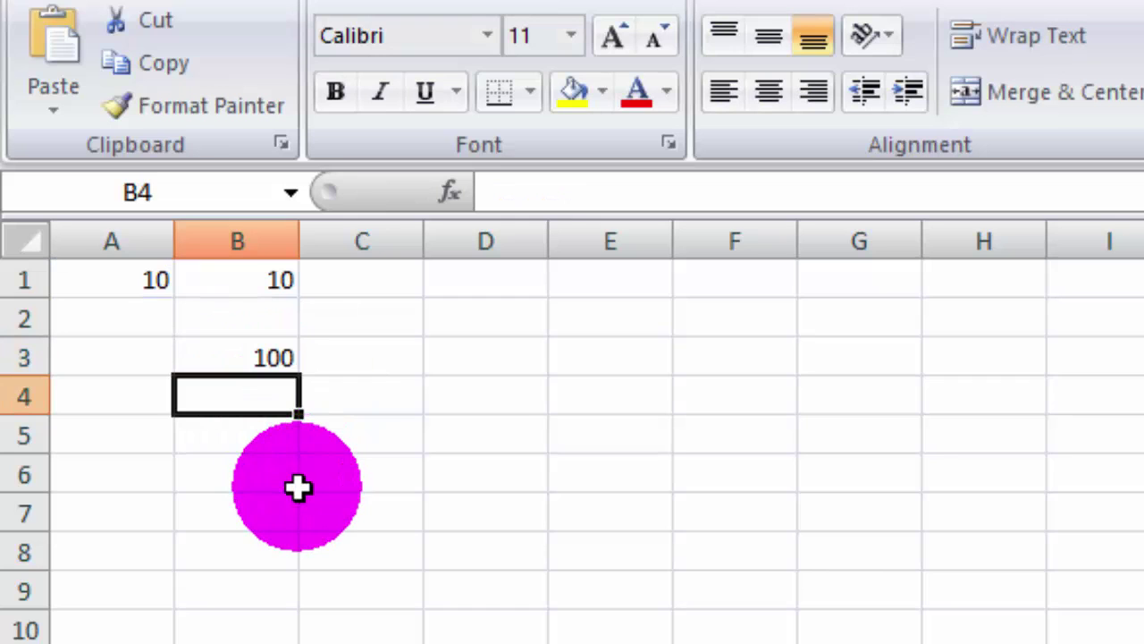
Step: Replace the multiplication operator in the B3 formula with a slash so that it reads =A1/B1
left_click(294, 361)
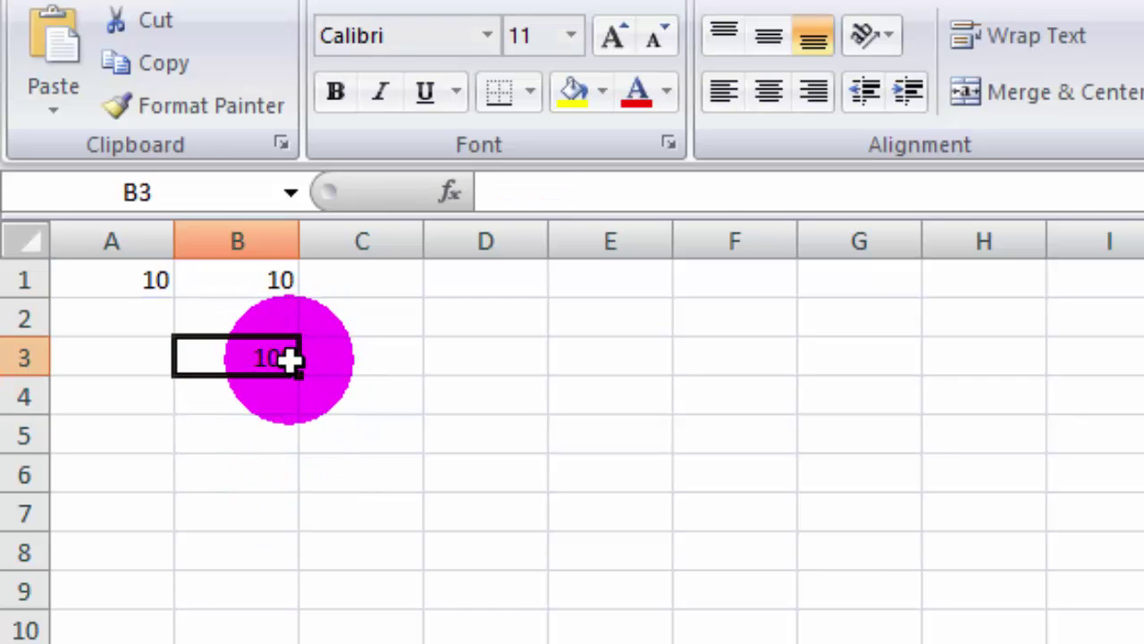
double_click(295, 360)
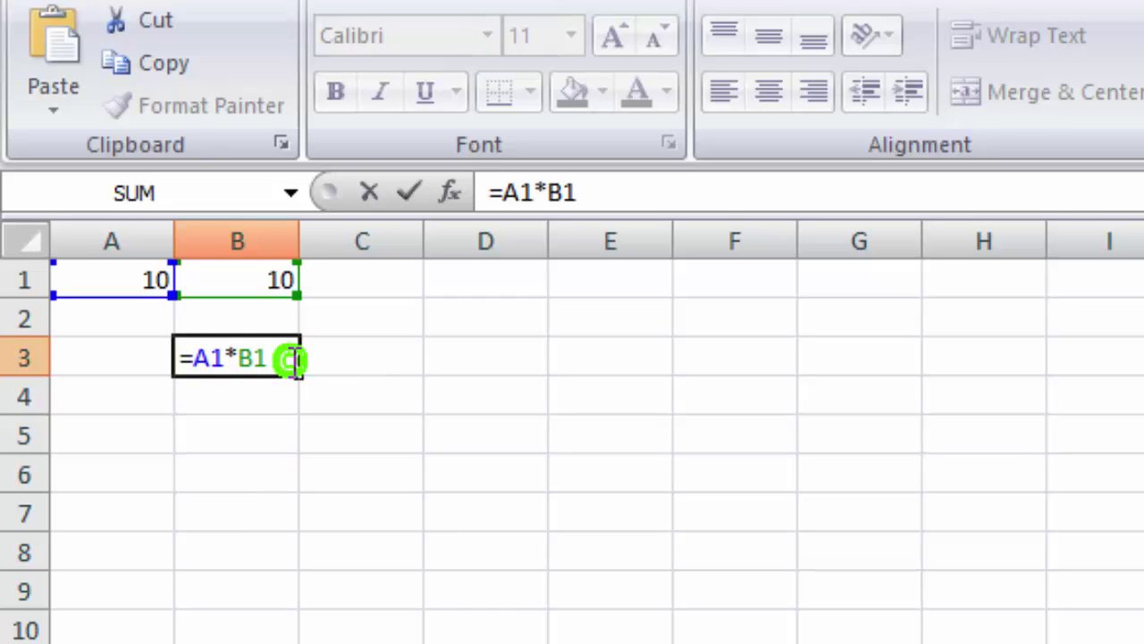
double_click(295, 360)
key("BackSpace")
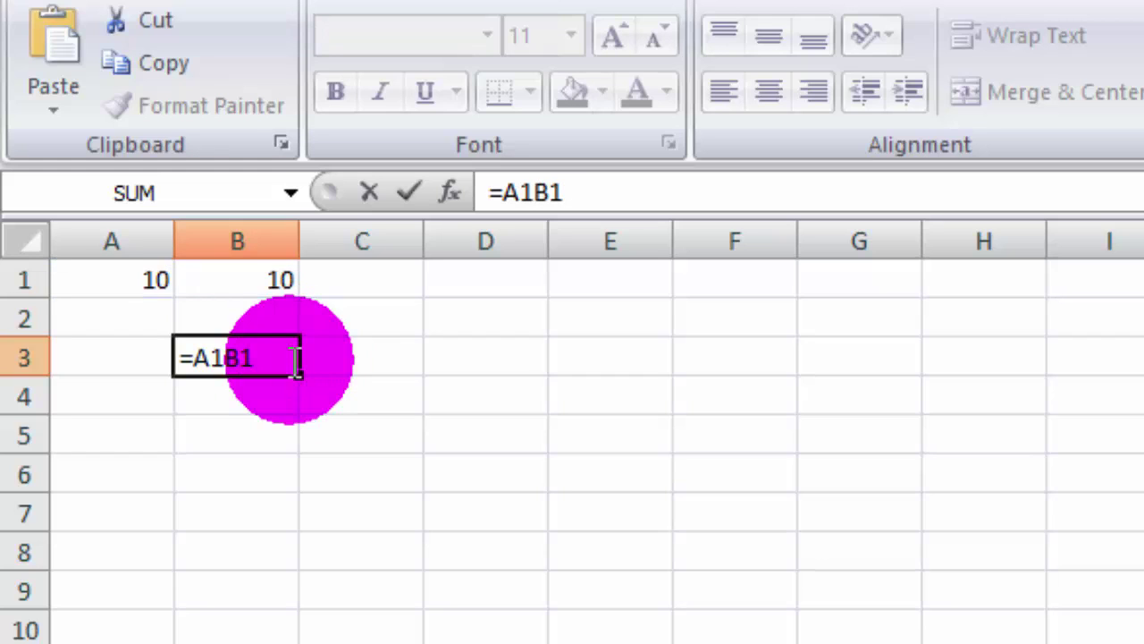
type("/")
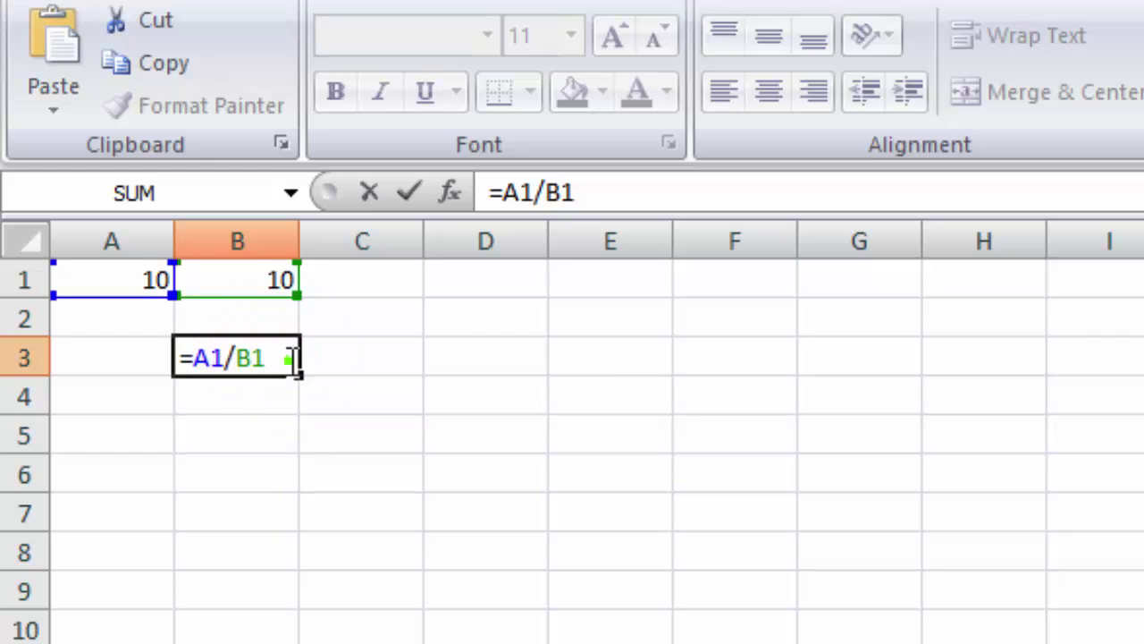
key("Return")
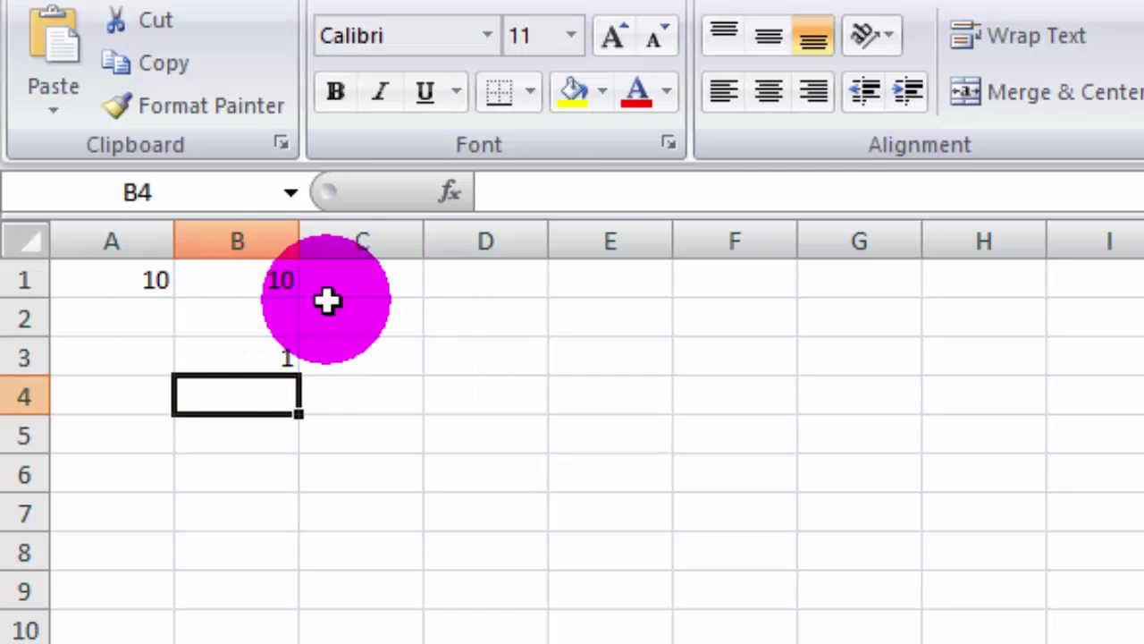
Step: Erase the division formula from cell B3, leaving the cell empty
double_click(287, 357)
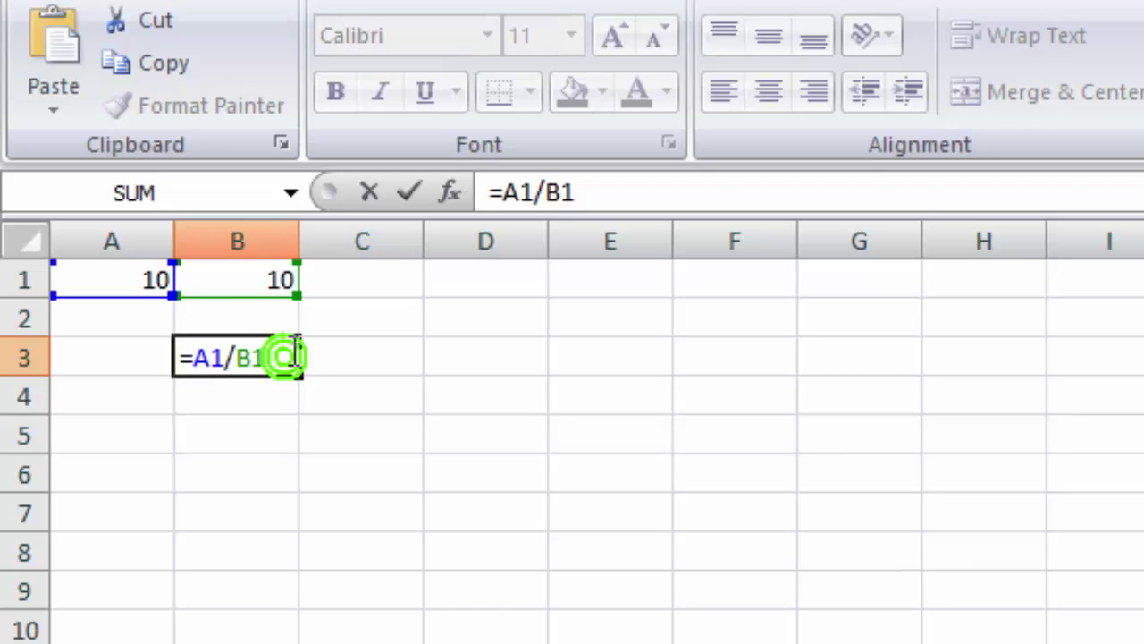
key("BackSpace")
key("BackSpace")
key("BackSpace")
key("BackSpace")
key("BackSpace")
key("BackSpace")
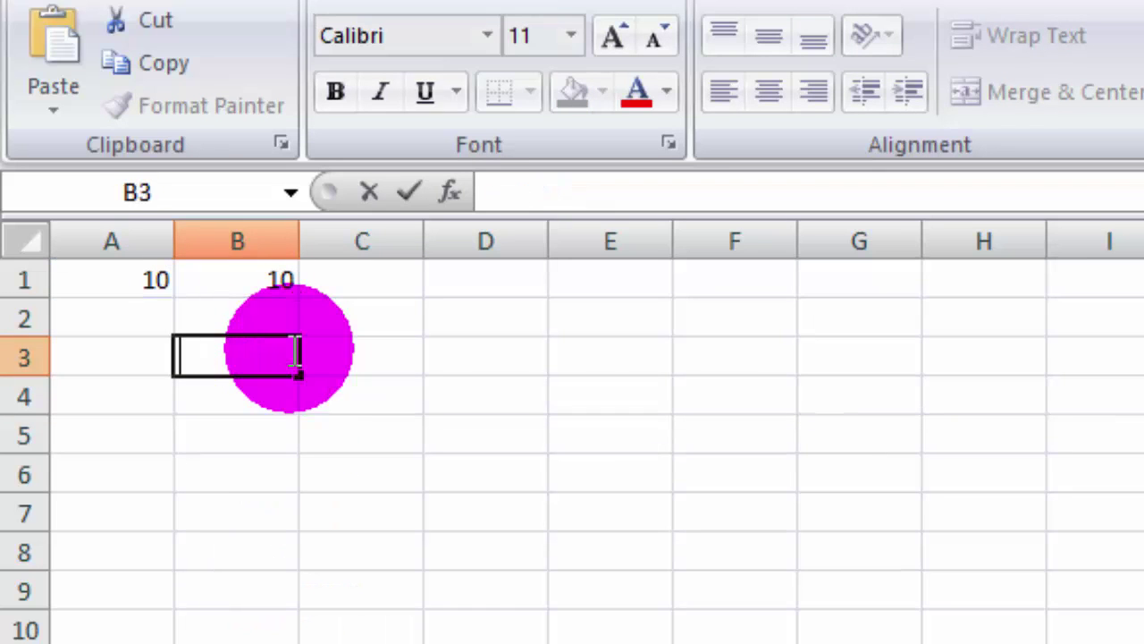
left_click(352, 362)
left_click(233, 357)
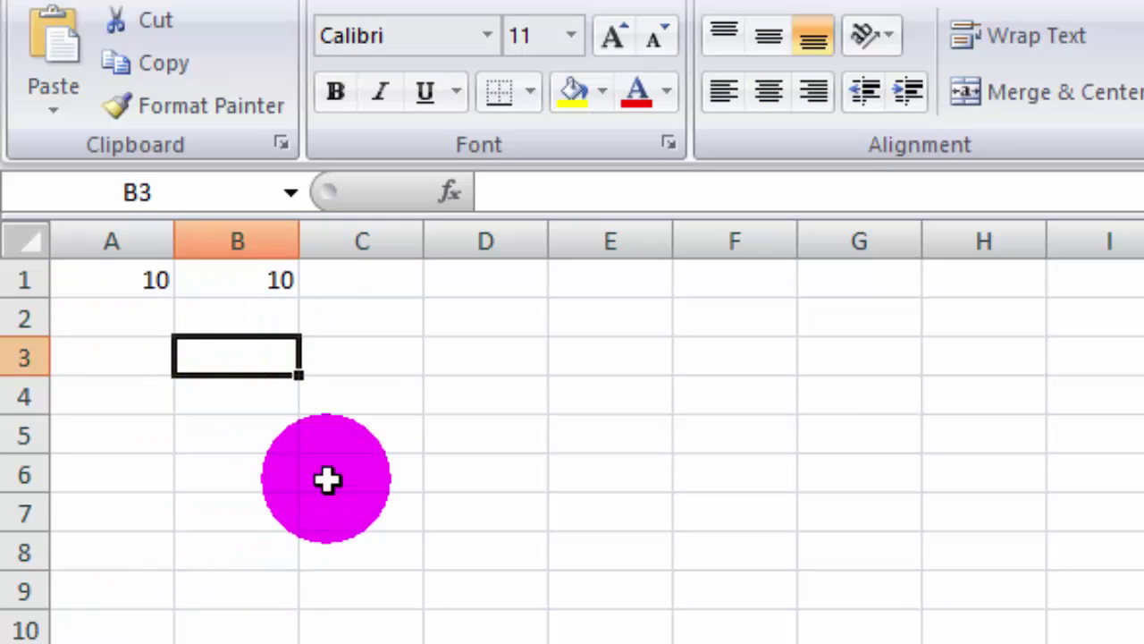
Step: Enter the value 10 in each cell of row 1 from C1 through K1
left_click(345, 279)
type("10")
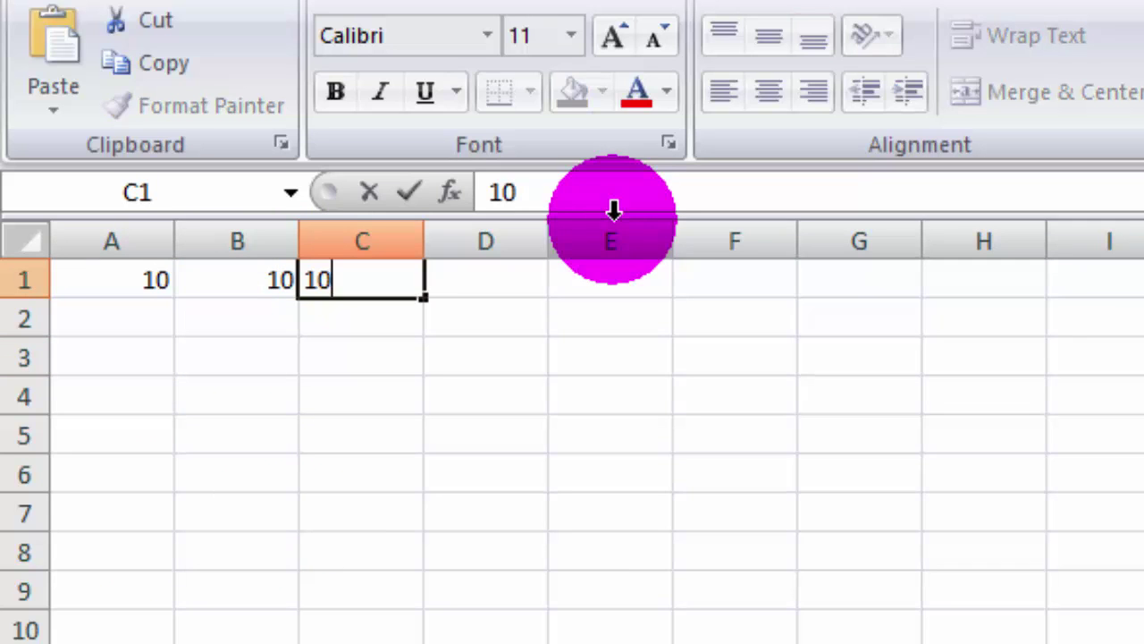
left_click(490, 283)
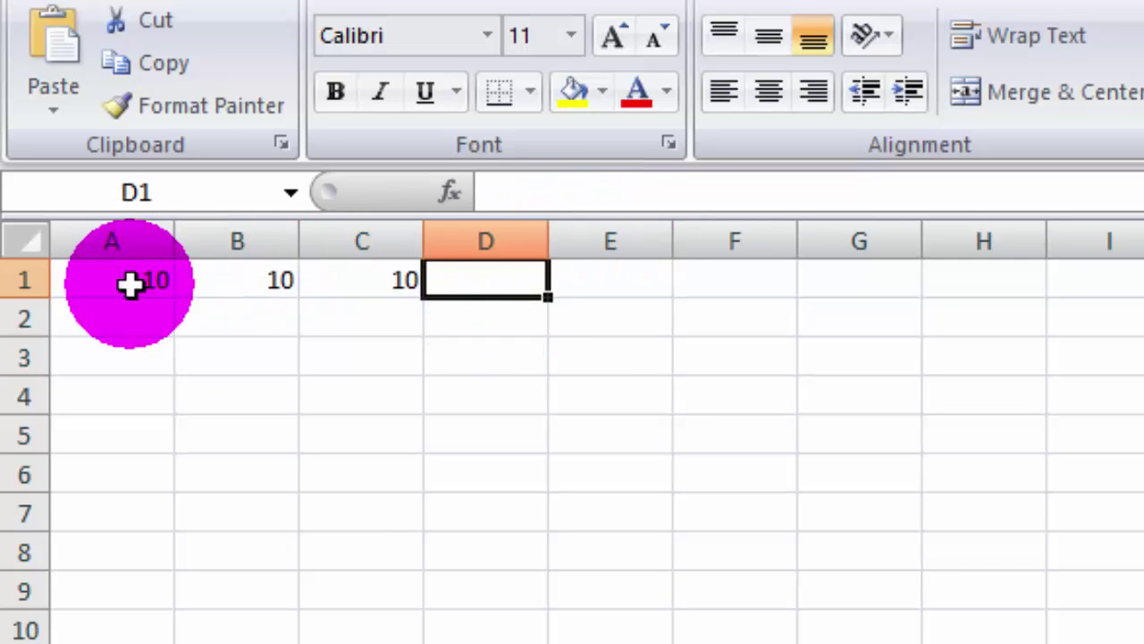
type("10")
left_click(608, 284)
type("10")
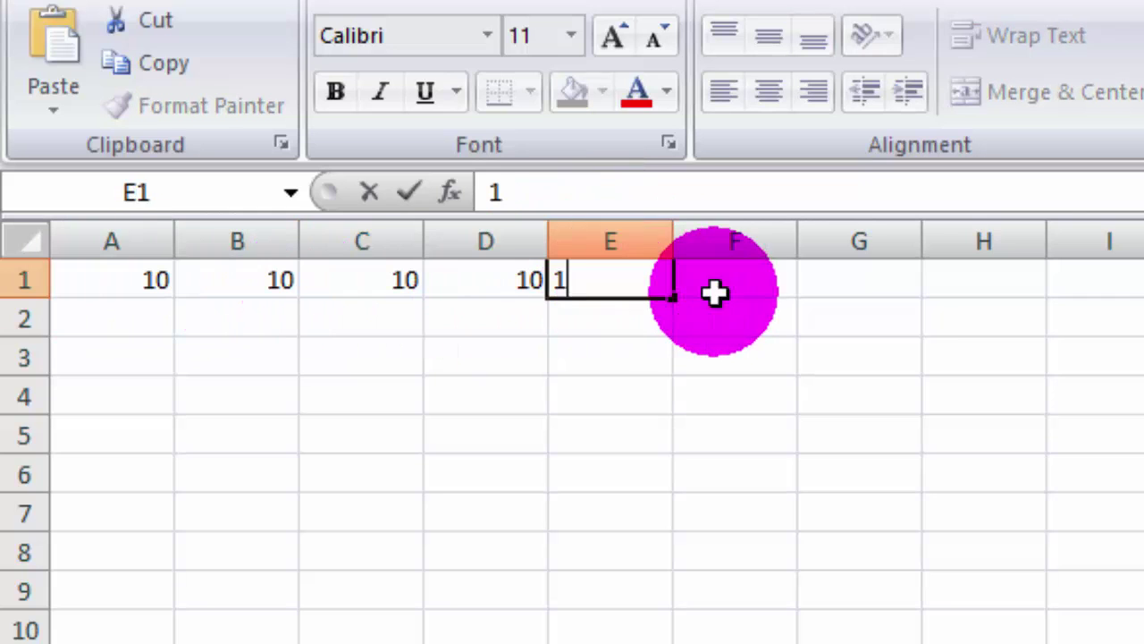
left_click(728, 286)
type("10")
left_click(901, 284)
type("10")
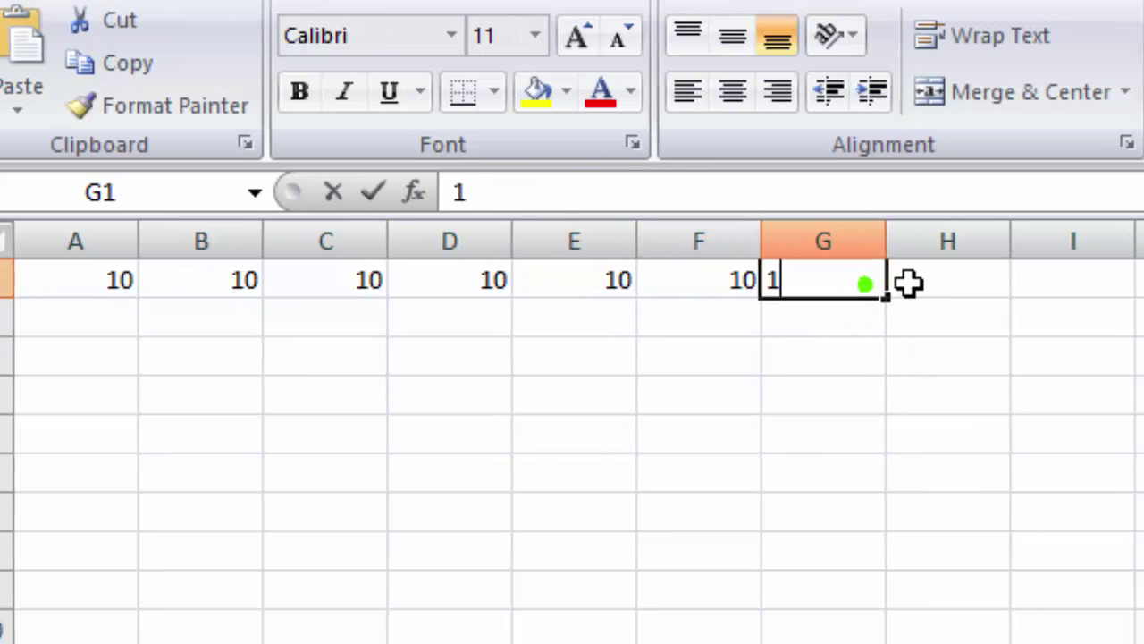
left_click(974, 282)
type("10")
left_click(1110, 290)
type("10")
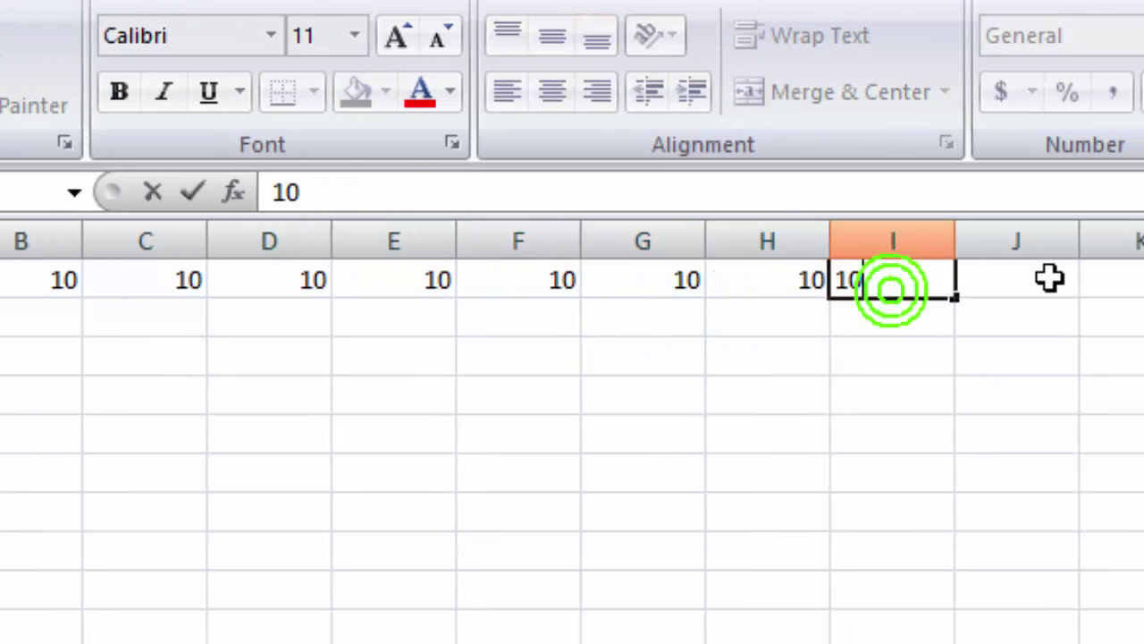
left_click(1049, 278)
type("10")
left_click(1130, 281)
type("1")
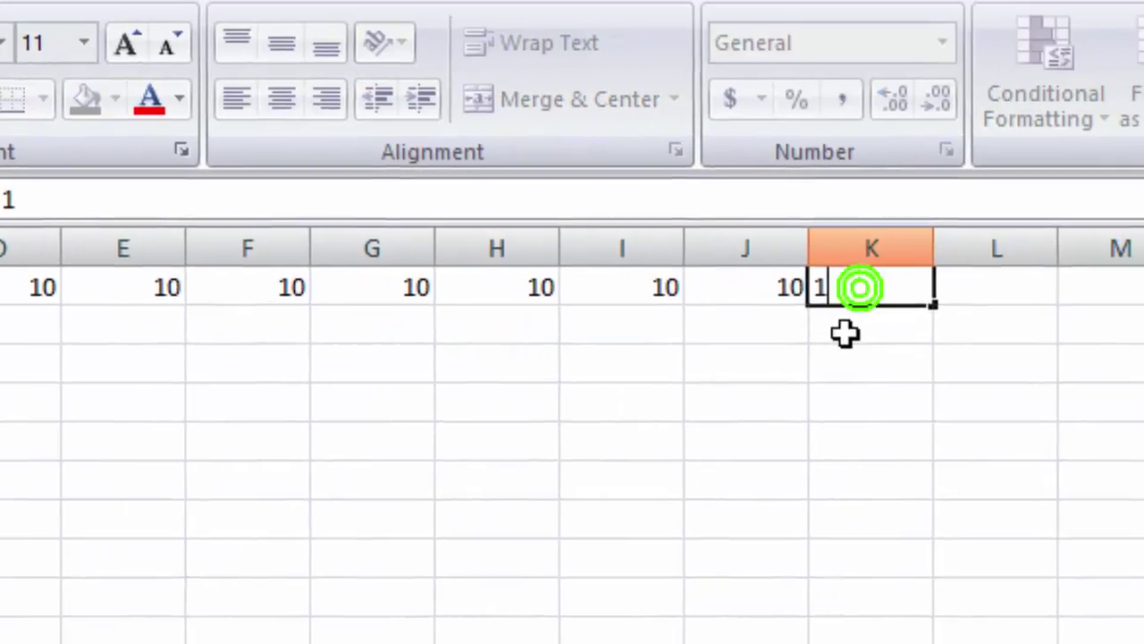
type("0")
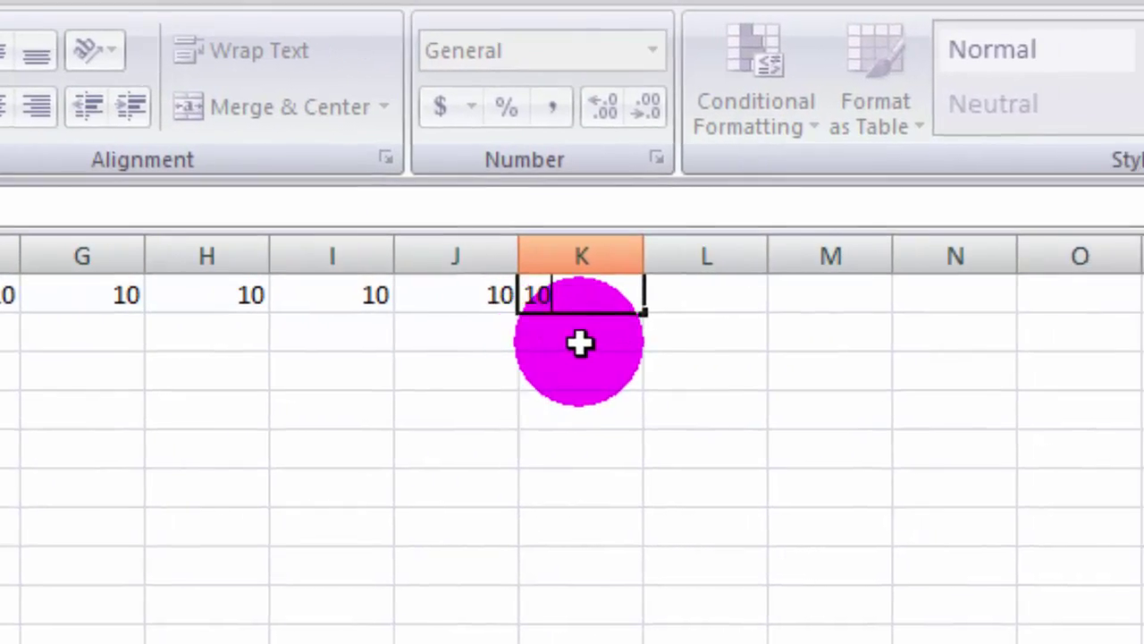
left_click(947, 286)
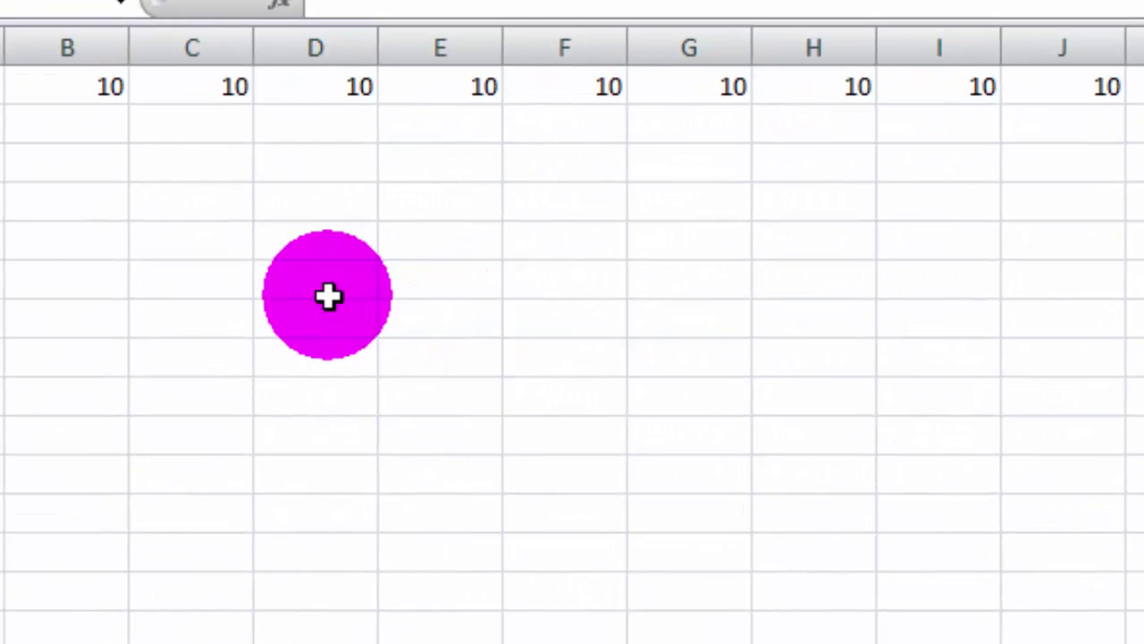
Step: Enter the formula =sum(a1:k1) in cell D6 to add all the numbers in row 1
left_click(153, 369)
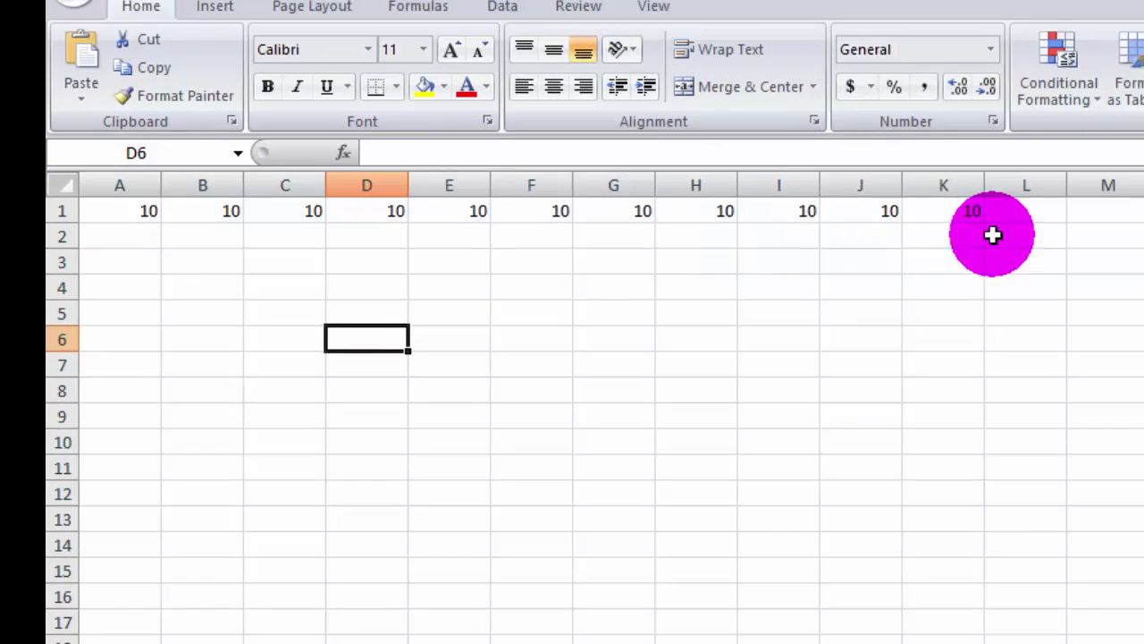
double_click(375, 339)
type("=sum")
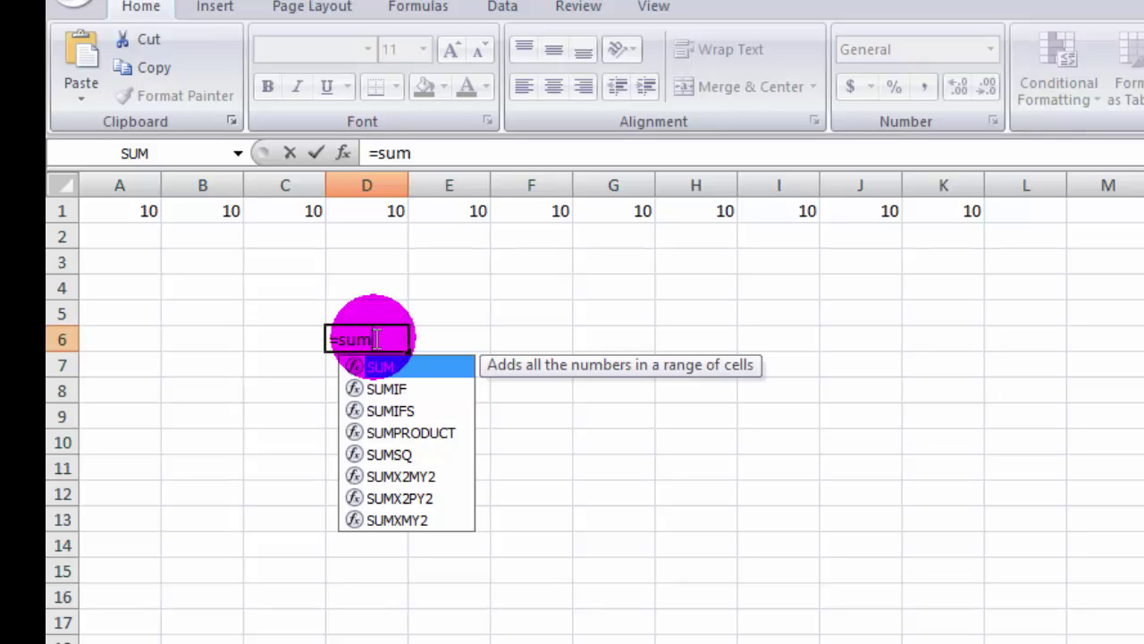
type("(")
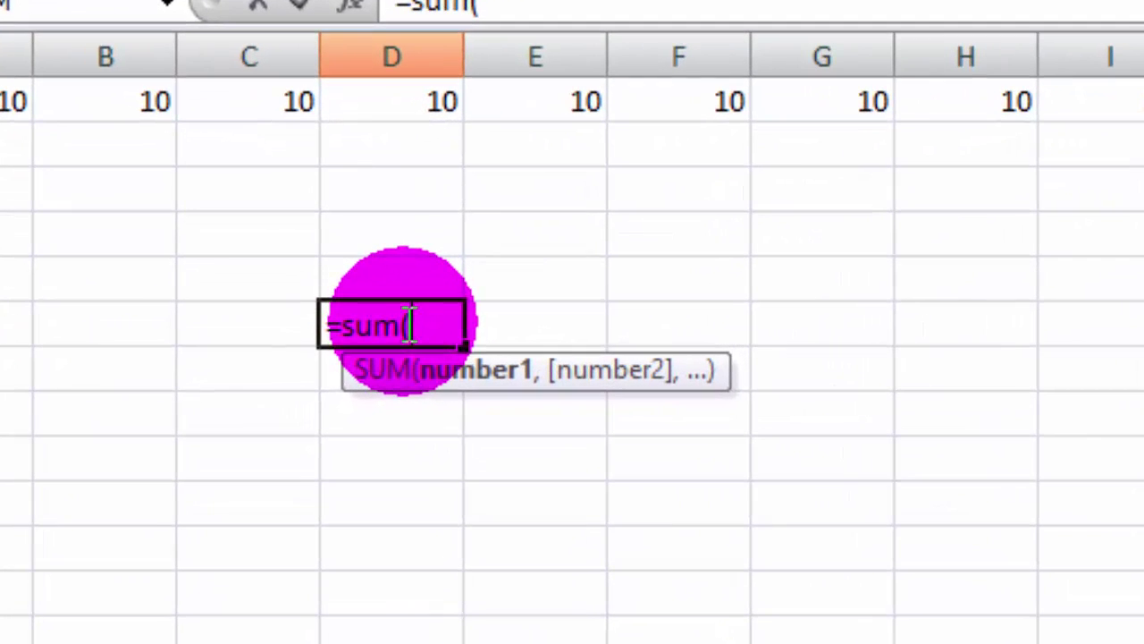
type("a1")
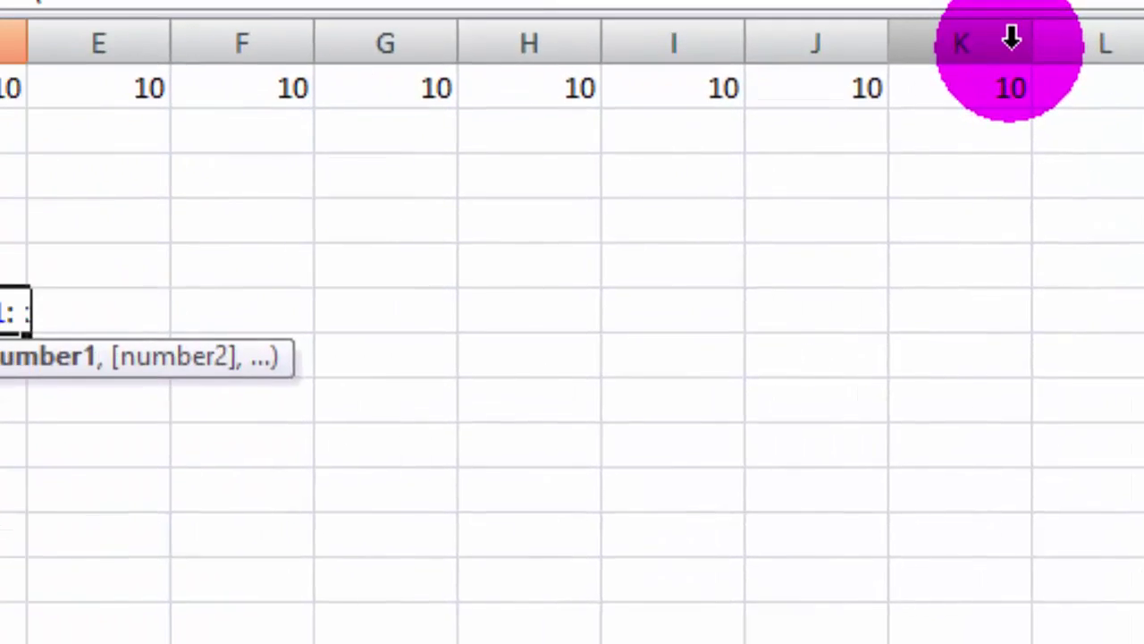
type("k1")
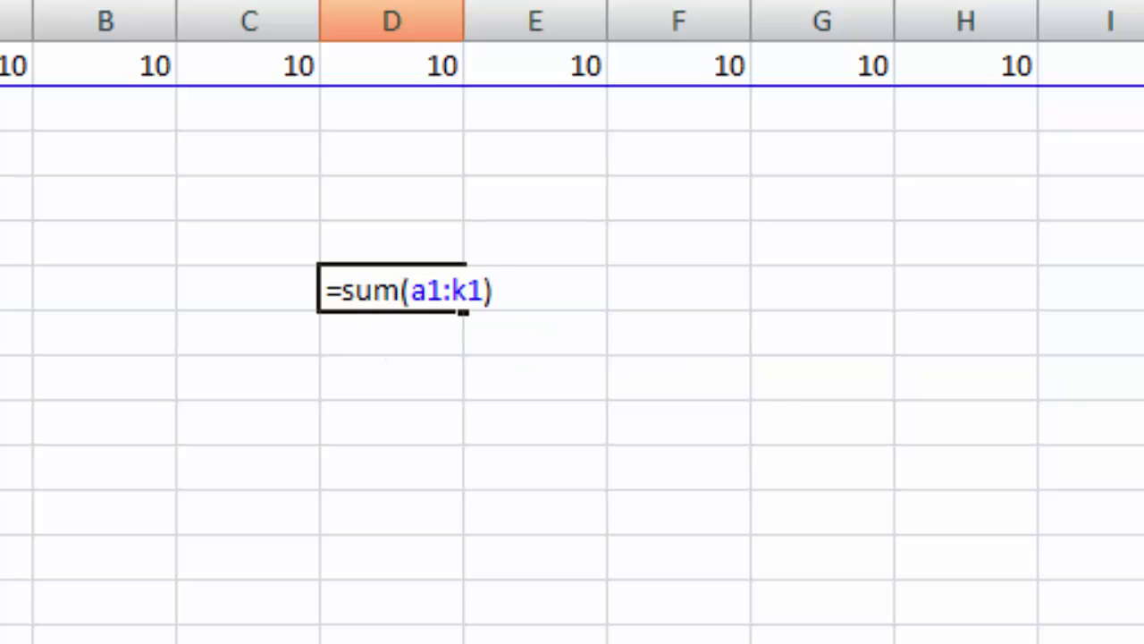
key("Return")
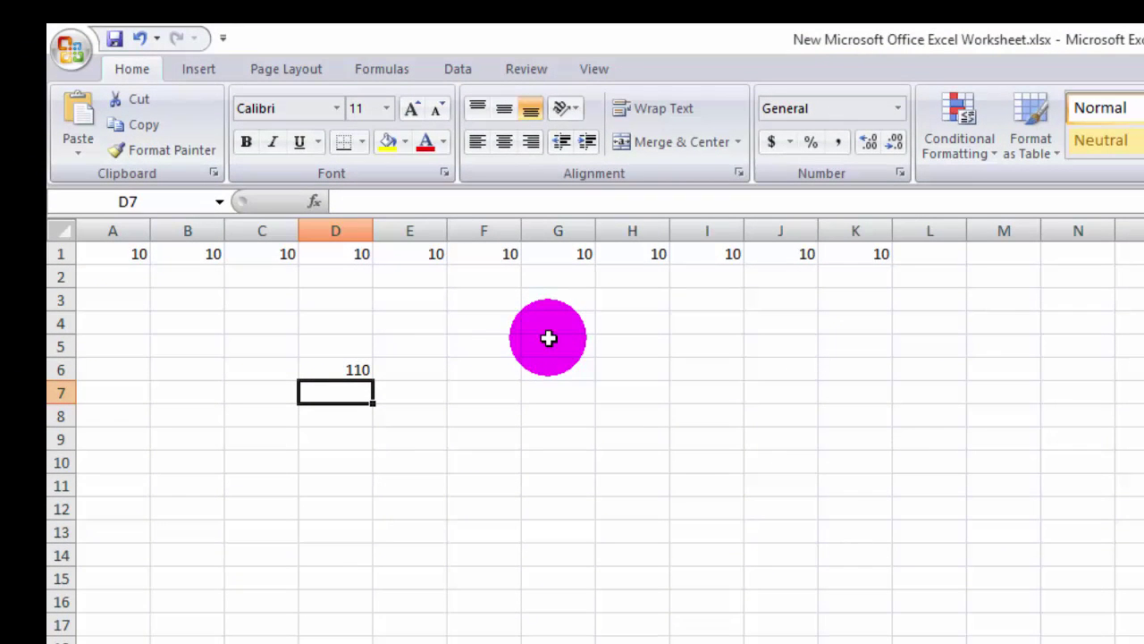
Step: Remove the parentheses and the A1:K1 range from the formula in cell D6, leaving only =SUM
double_click(358, 369)
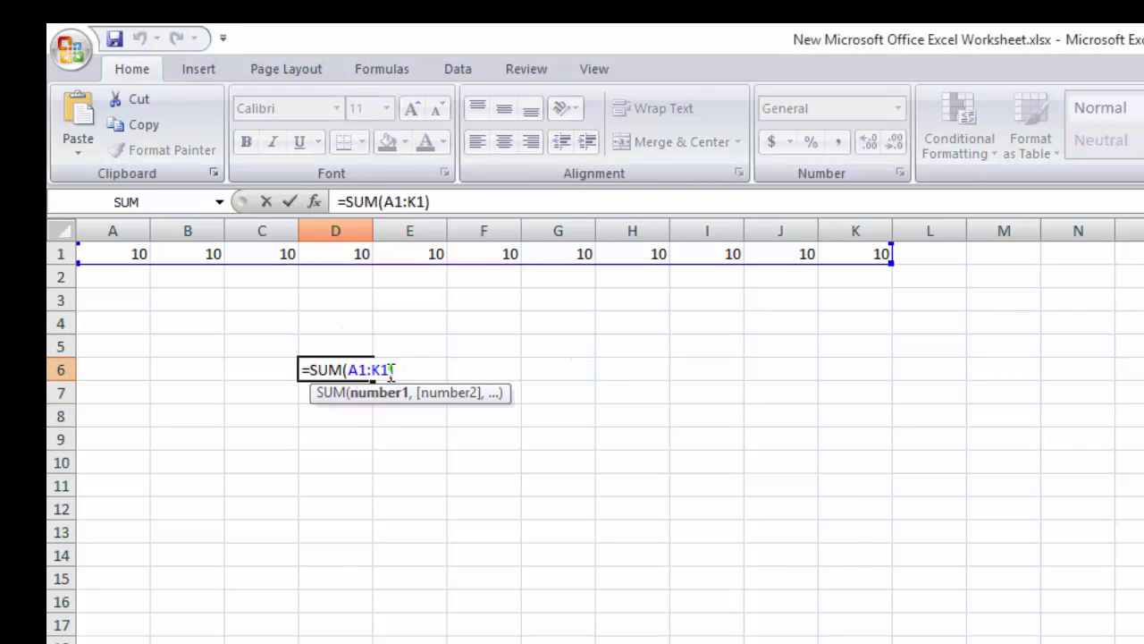
left_click_drag(388, 369, 348, 372)
key("BackSpace")
key("BackSpace")
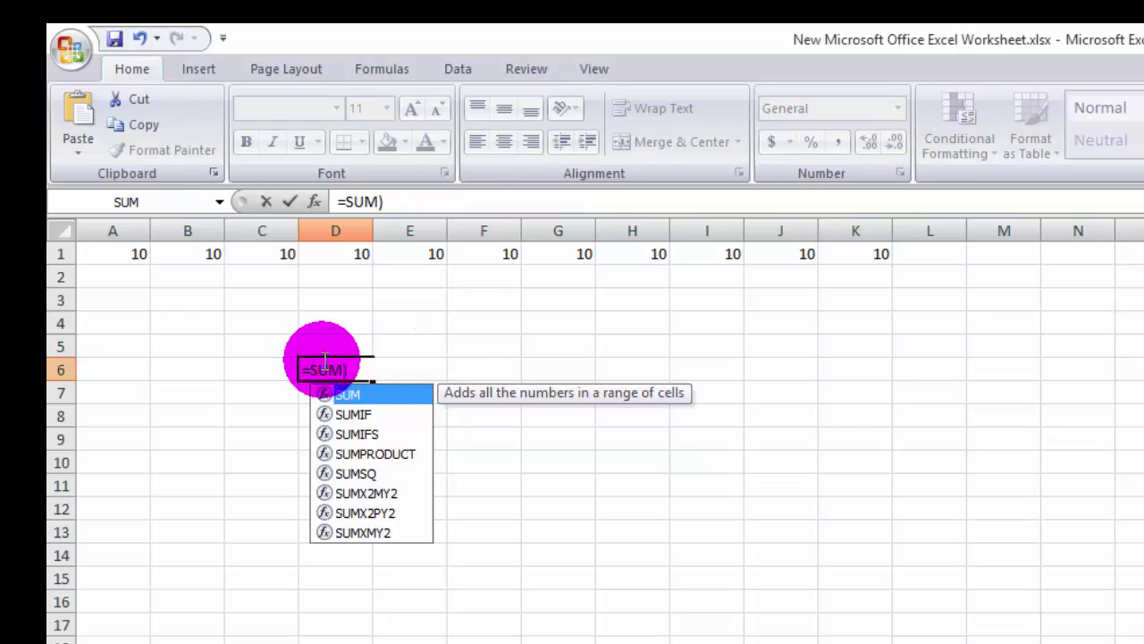
left_click(360, 369)
key("BackSpace")
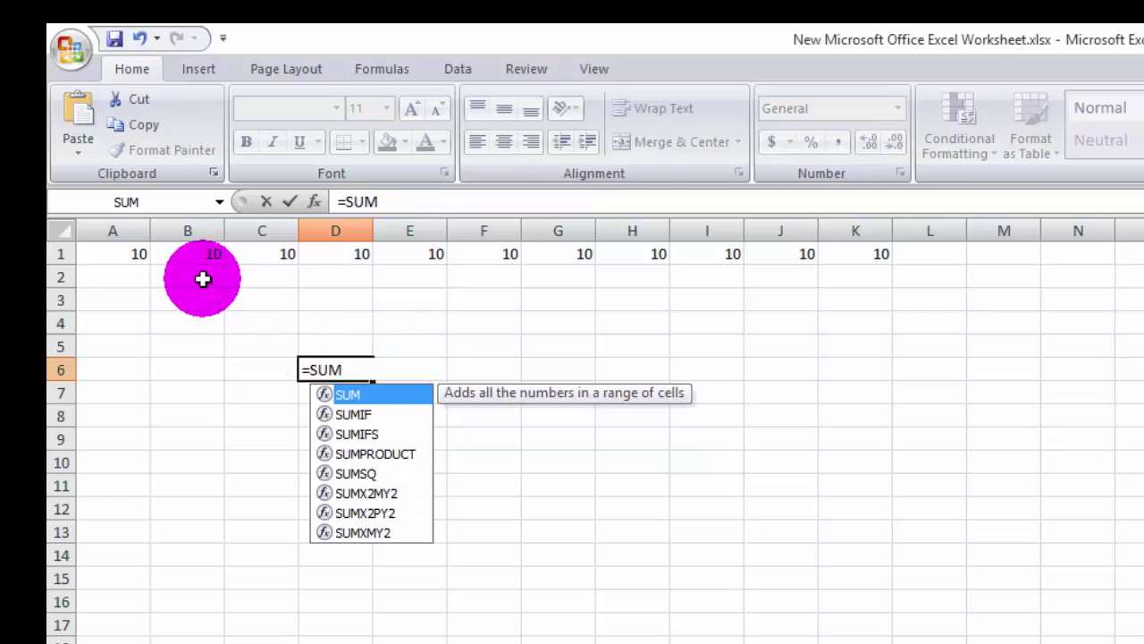
Step: Try to pick cells A1 through K1 as the range for the unfinished =SUM formula in D6
left_click(142, 254)
left_click_drag(141, 255, 850, 266)
left_click(355, 365)
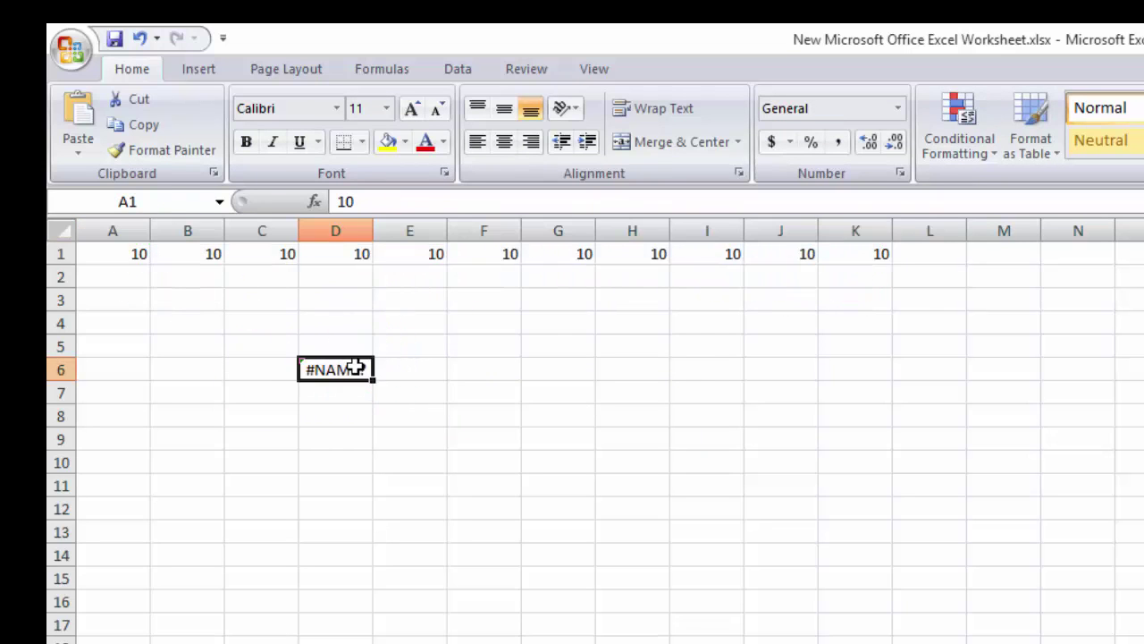
Step: Complete the D6 formula as =SUM(A1:K1), picking the range directly from row 1
double_click(355, 367)
type("(")
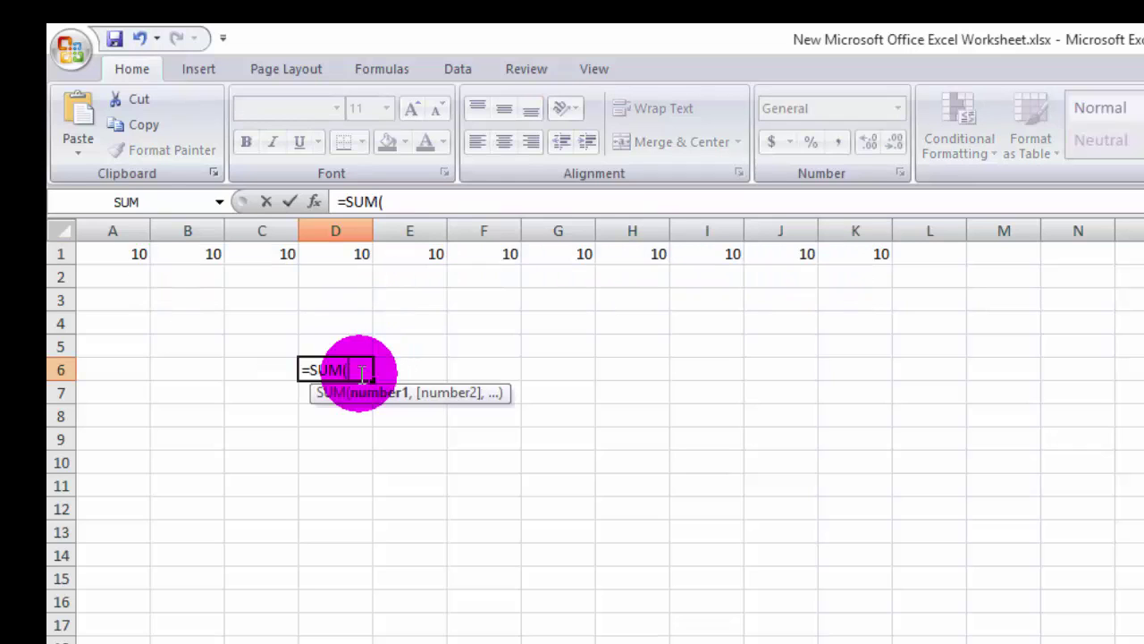
left_click_drag(140, 254, 839, 248)
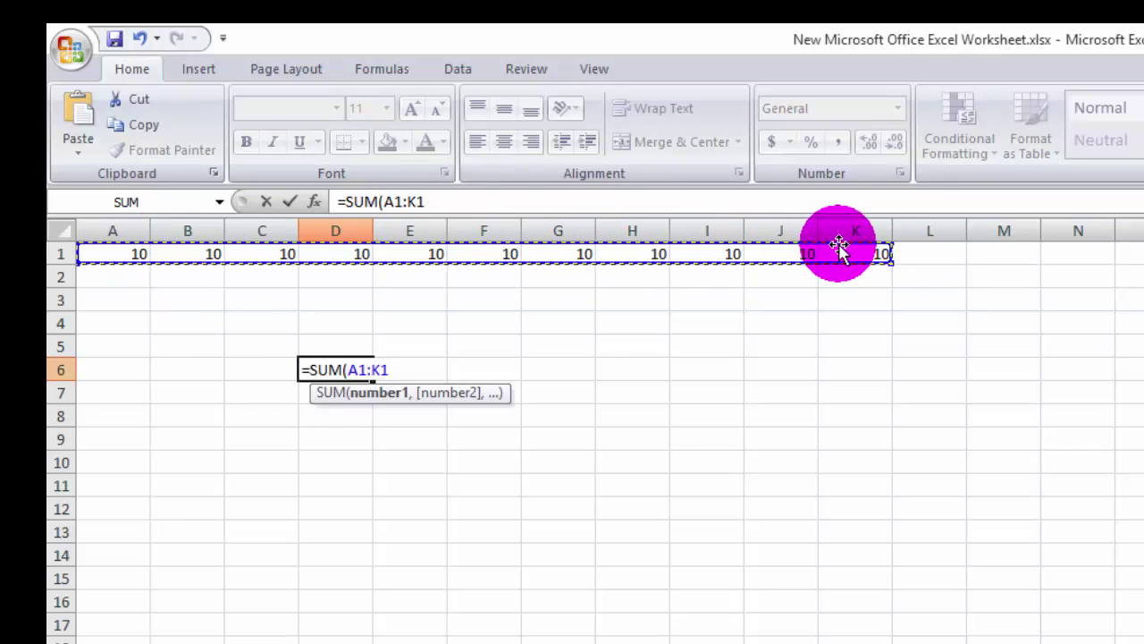
type(")")
key("Return")
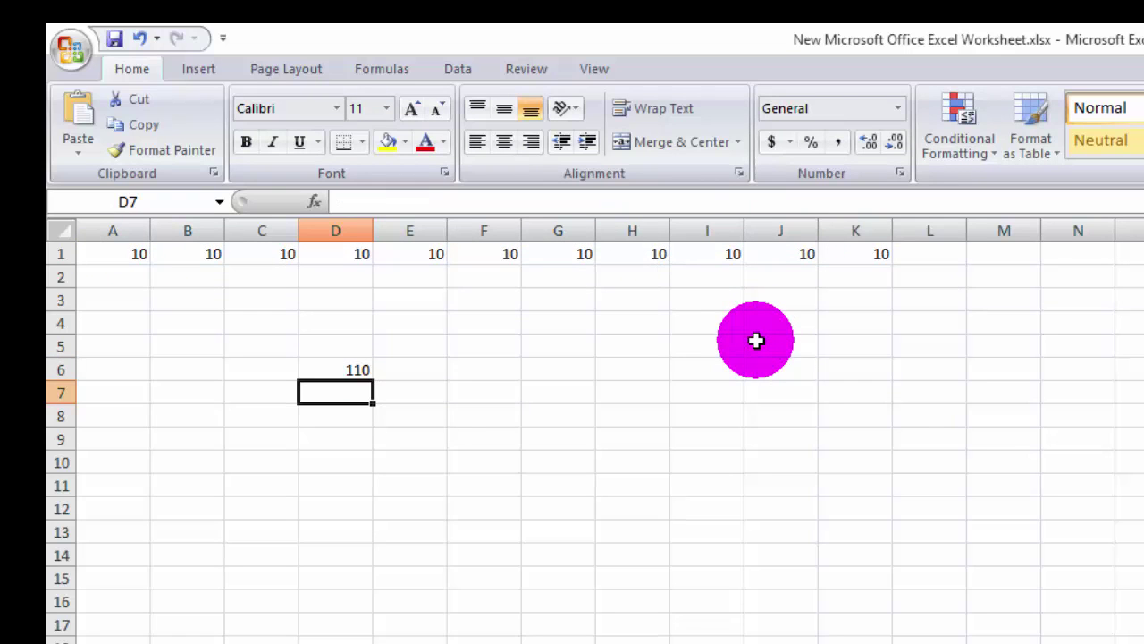
Step: Erase the whole SUM formula from cell D6
left_click(359, 368)
double_click(361, 367)
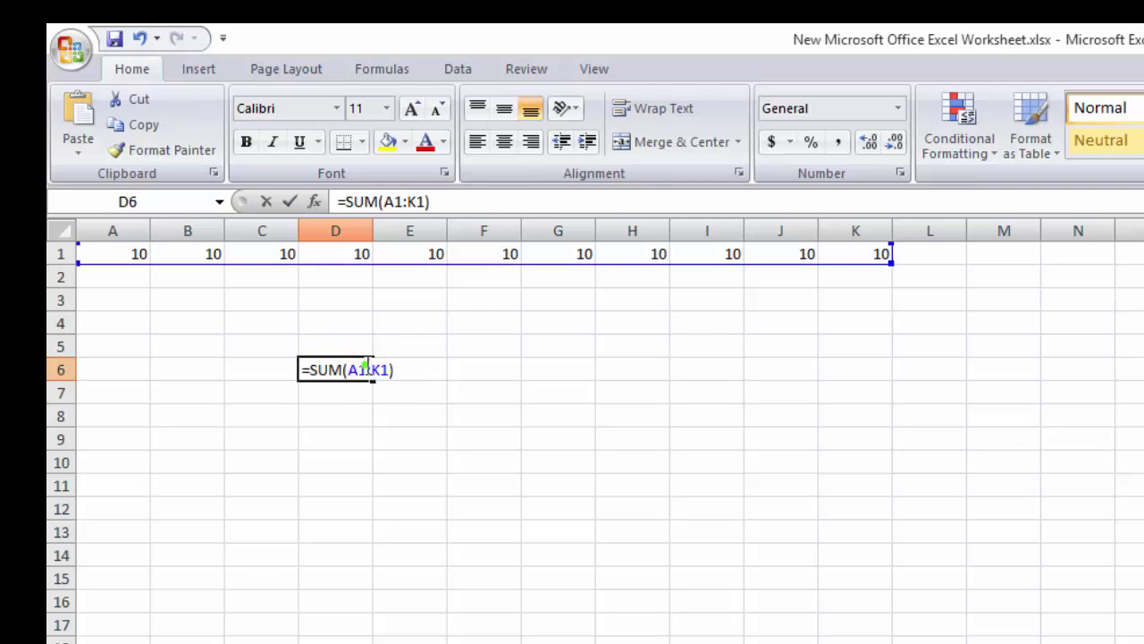
left_click(364, 370)
left_click_drag(393, 369, 294, 378)
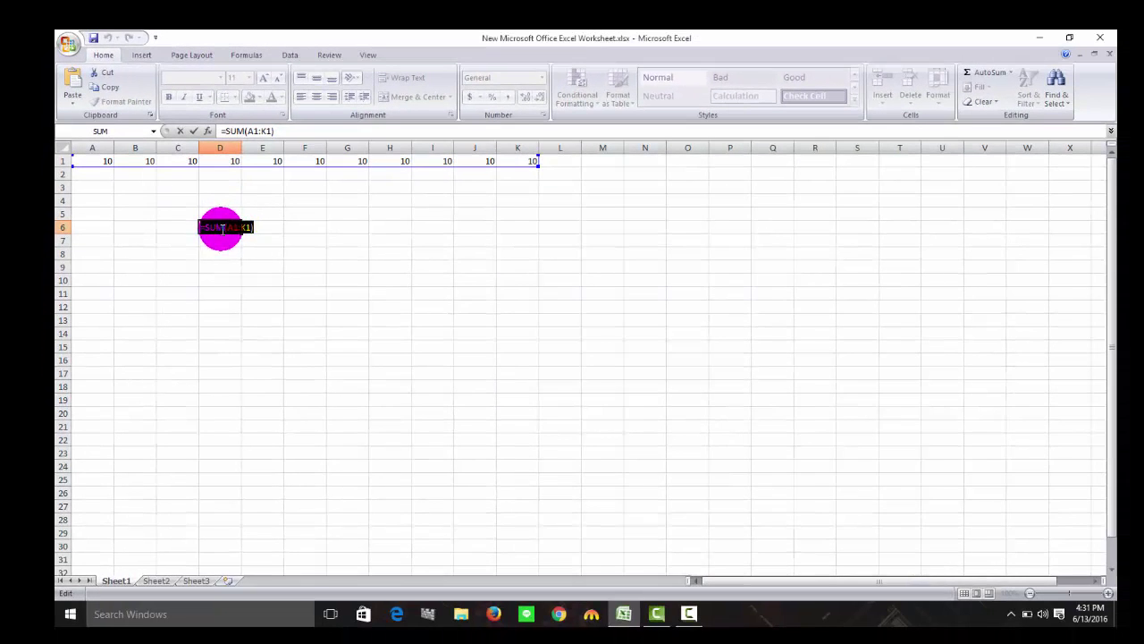
key("Delete")
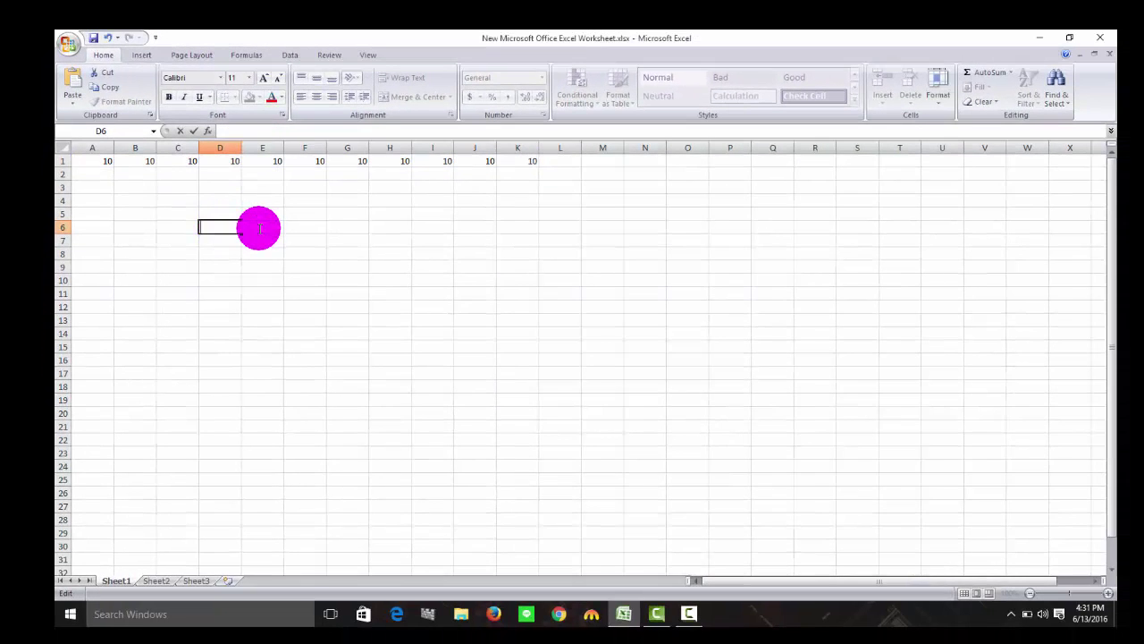
Step: Enter the formula =product(A1:K1) in cell D6 to multiply all the numbers in row 1
type("=")
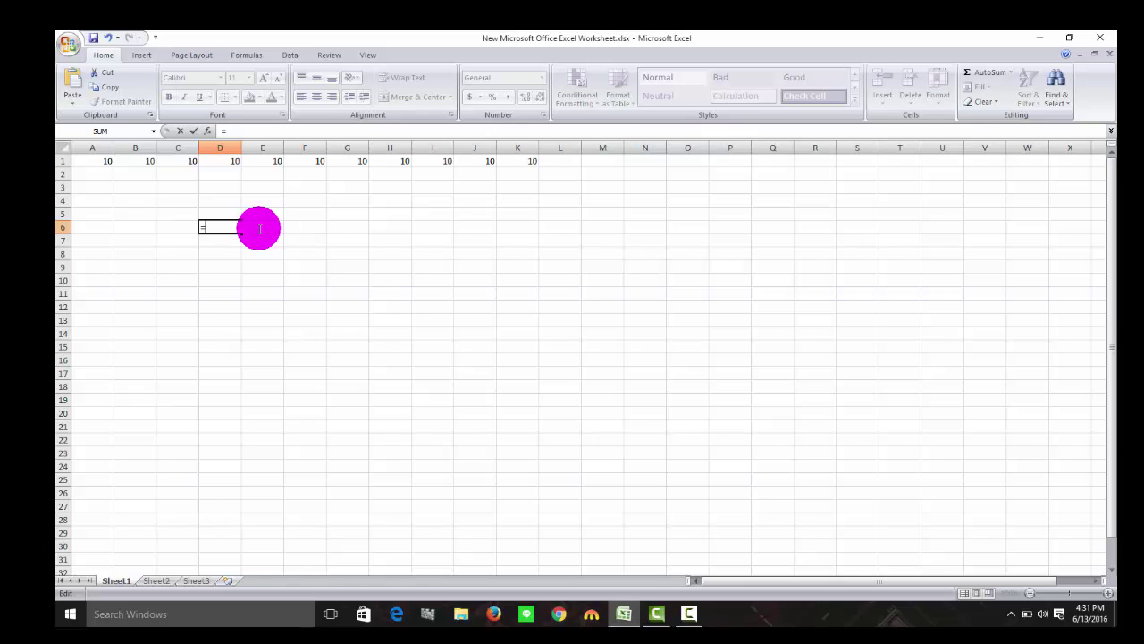
type("product")
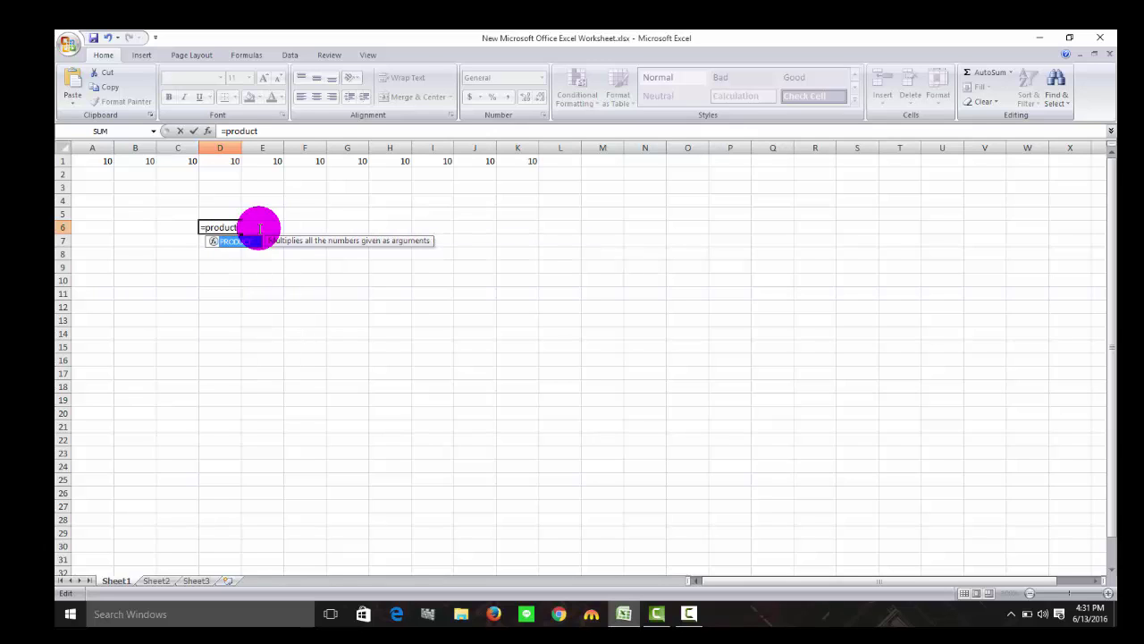
type("(")
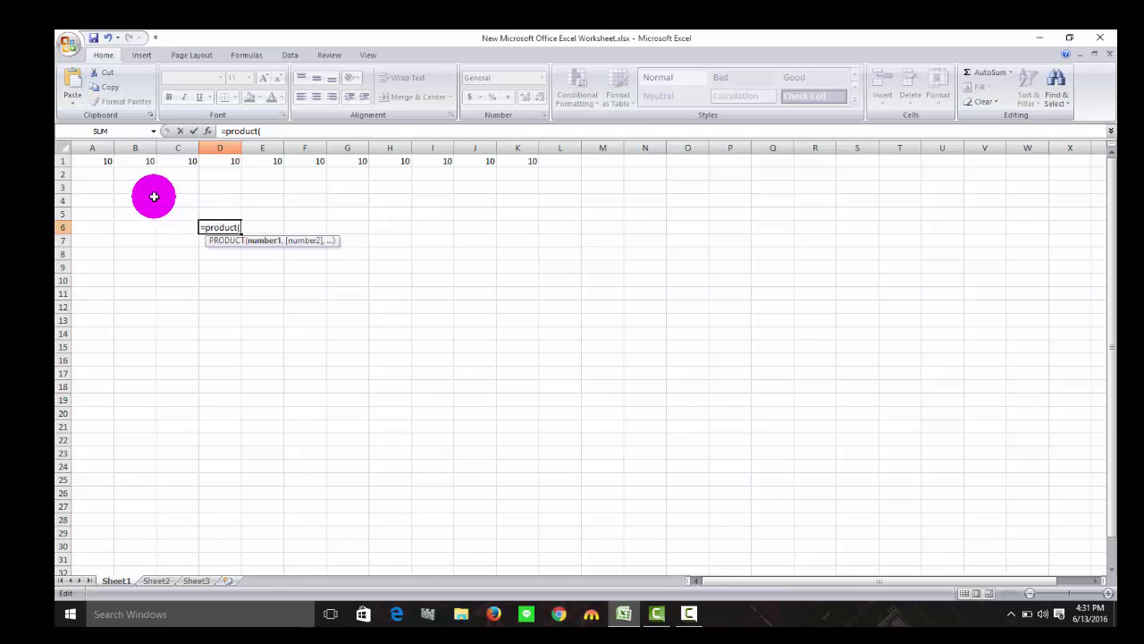
left_click_drag(101, 164, 521, 153)
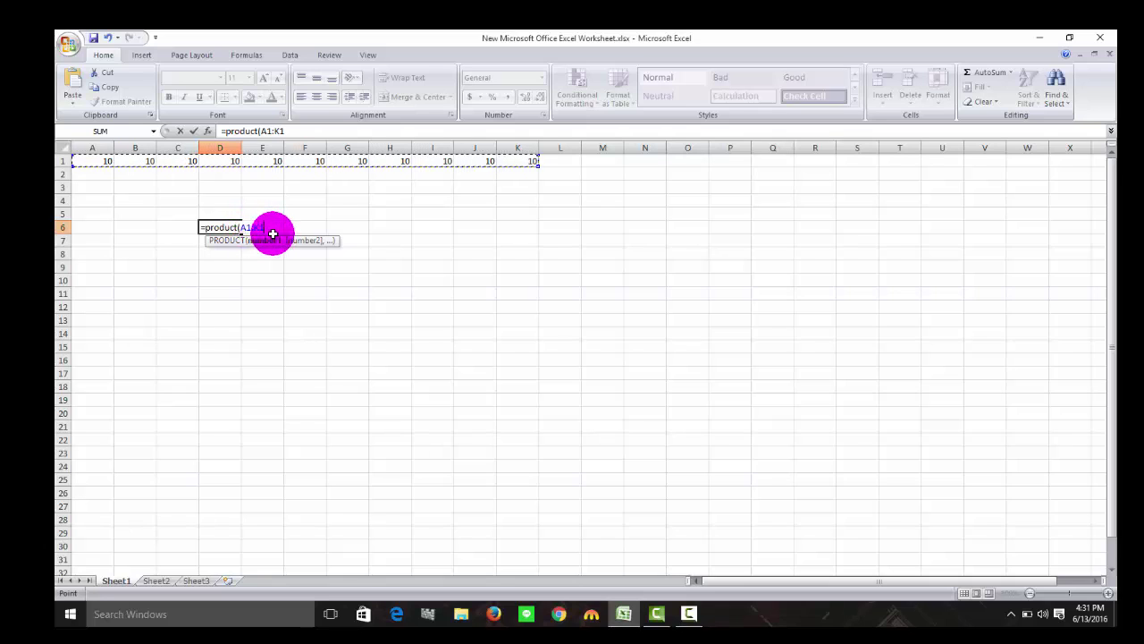
type(")")
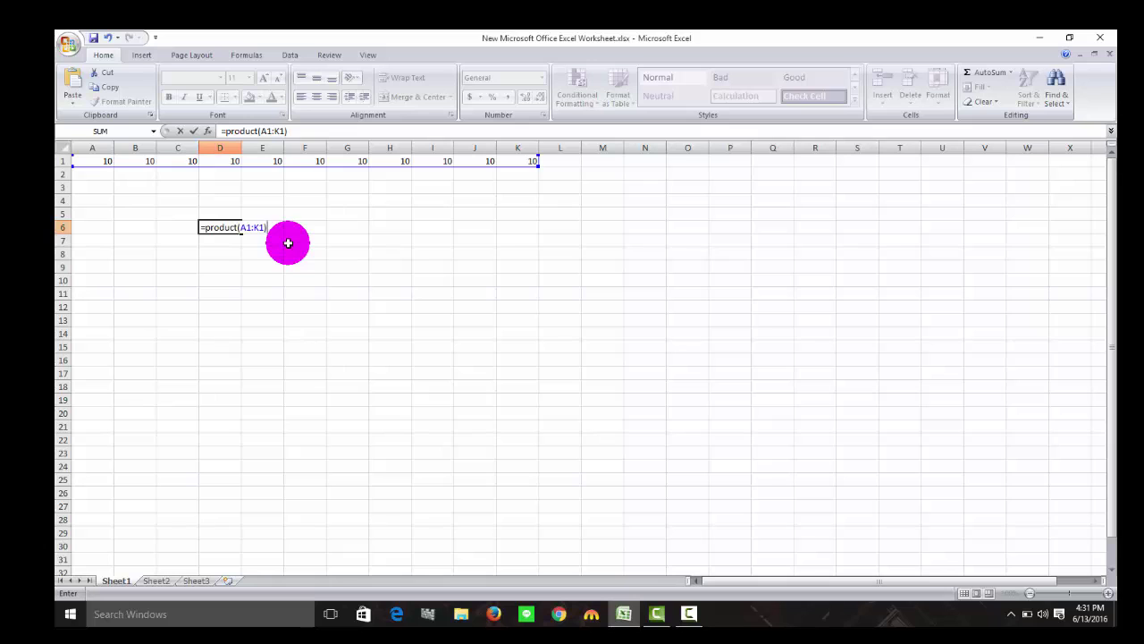
key("Return")
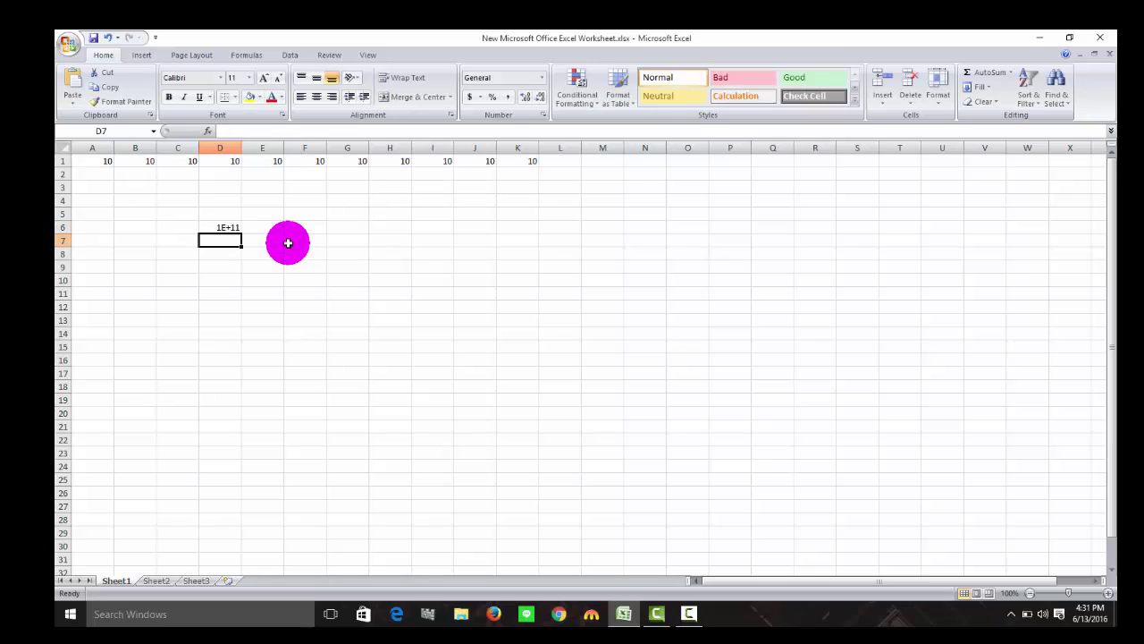
Step: Try a space between PRODUCT and the opening parenthesis in the D6 formula
double_click(235, 229)
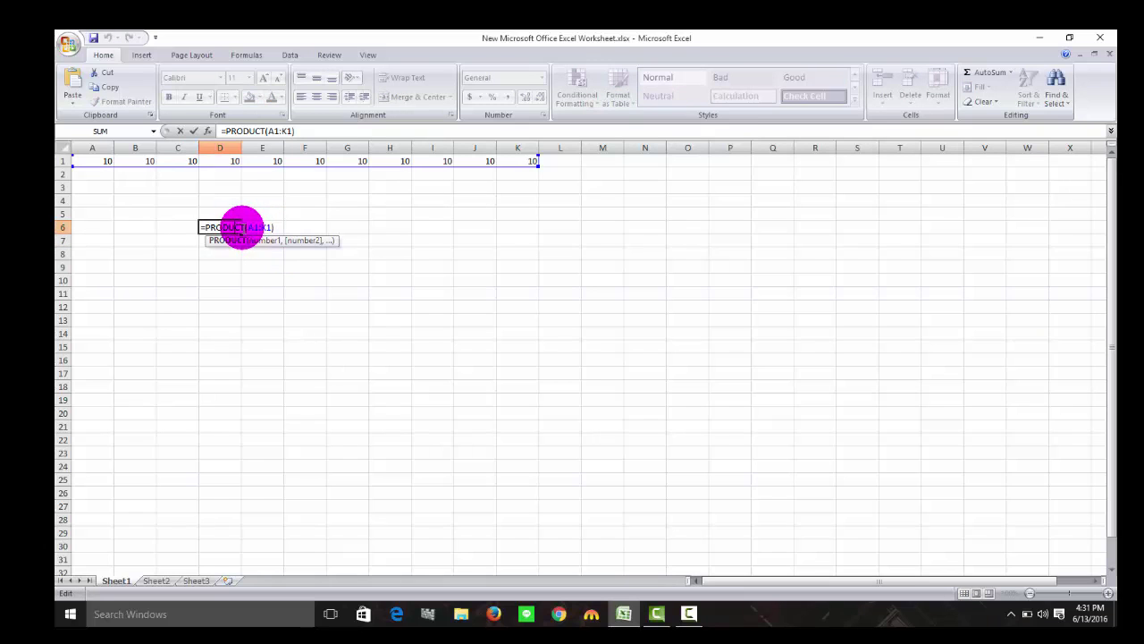
left_click(242, 227)
key("Return")
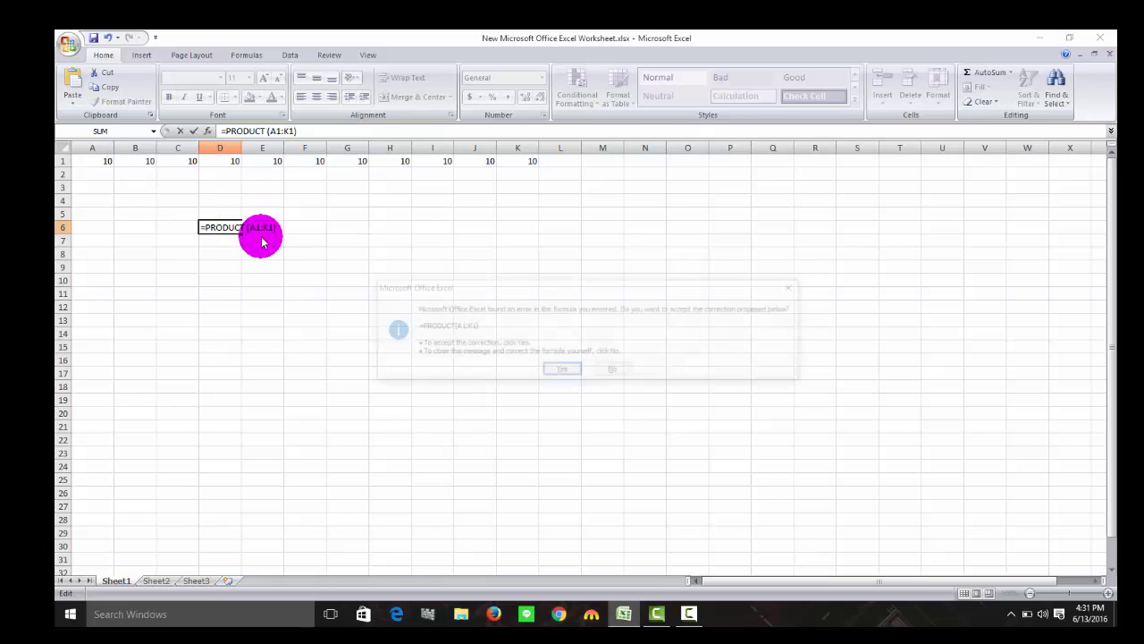
left_click(625, 377)
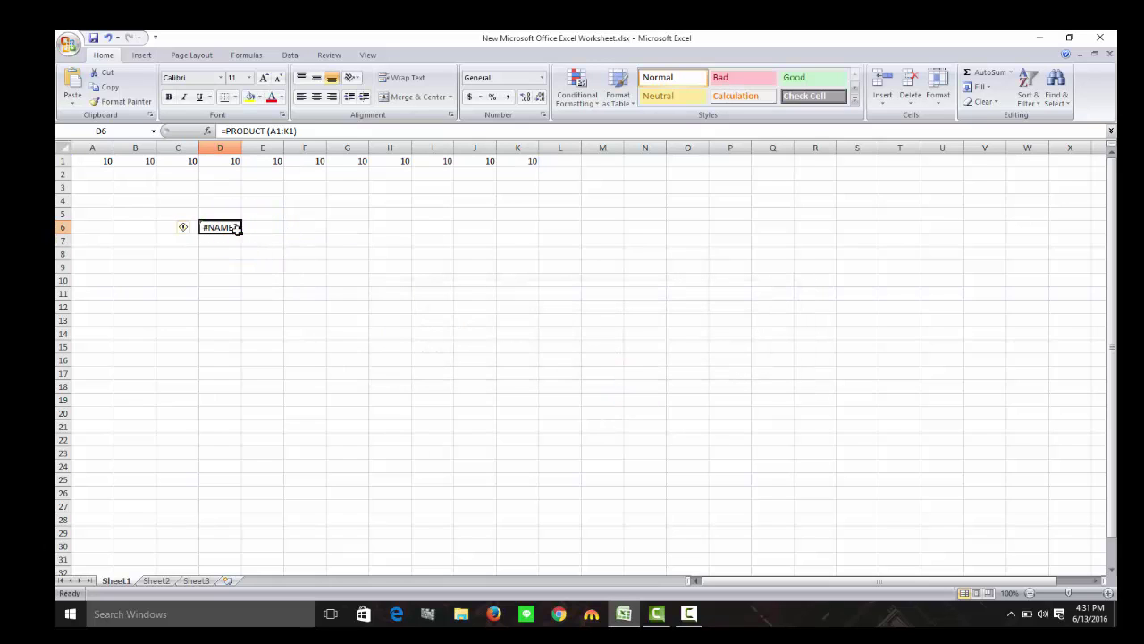
Step: Replace the contents of cell D6 with a PRODUCT formula that references only cell A1
left_click_drag(249, 227, 197, 225)
key("BackSpace")
type("=pro")
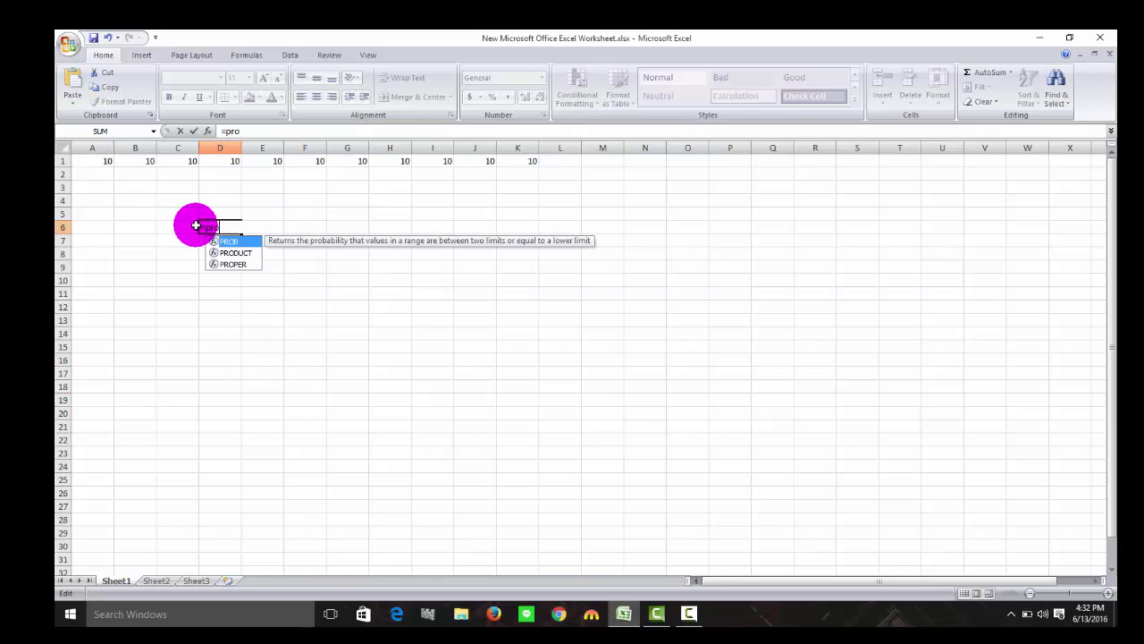
type("duct")
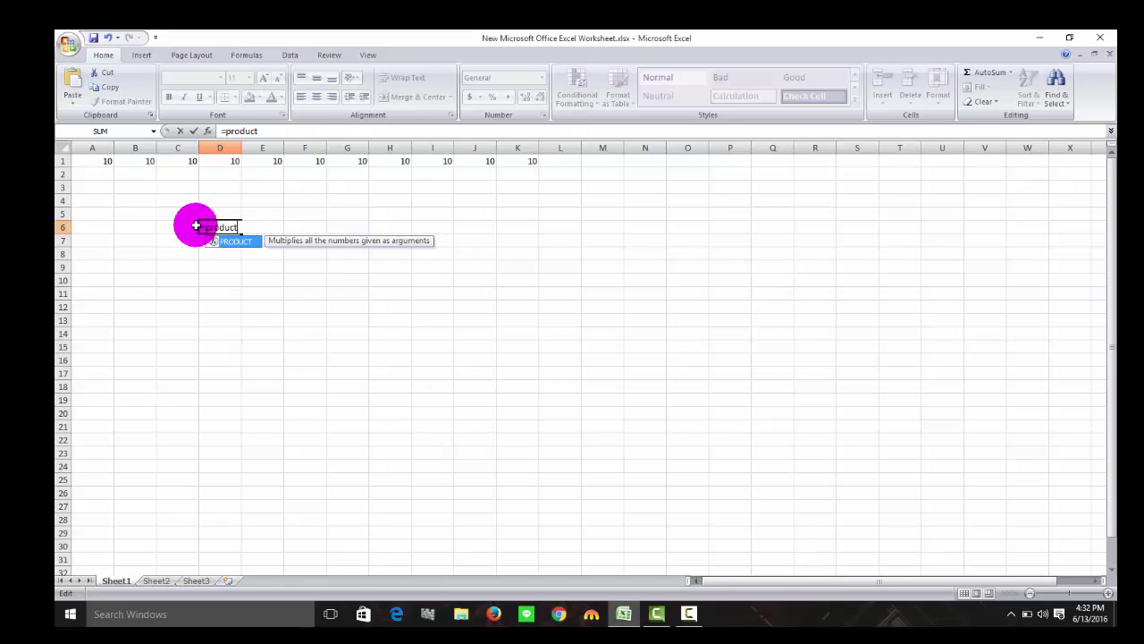
type("(a")
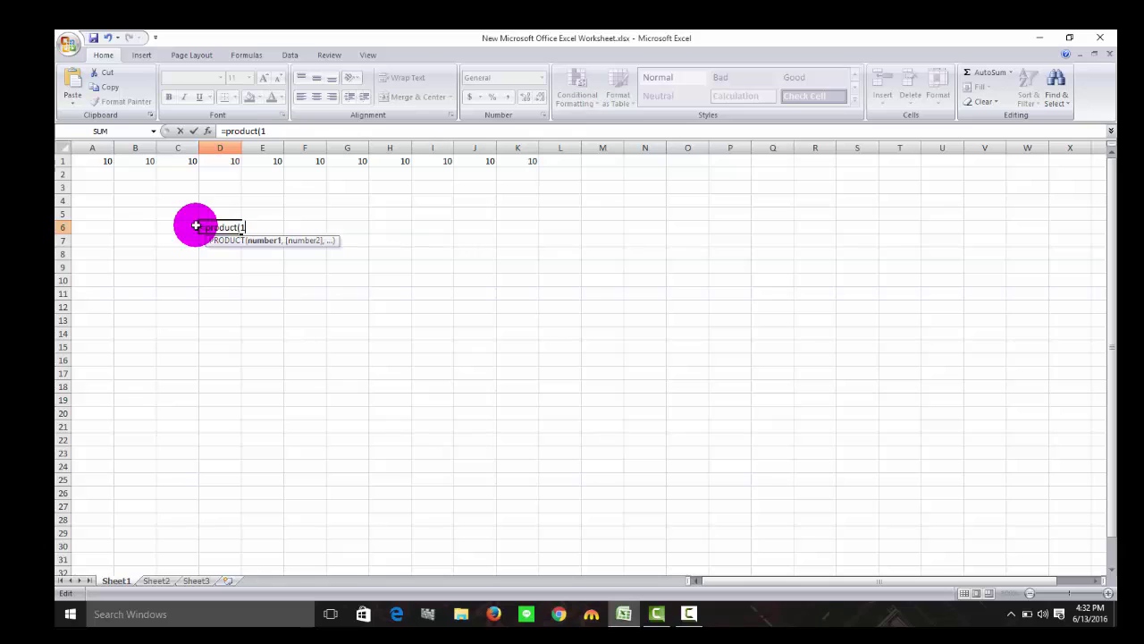
type("1")
key("BackSpace")
type("a1")
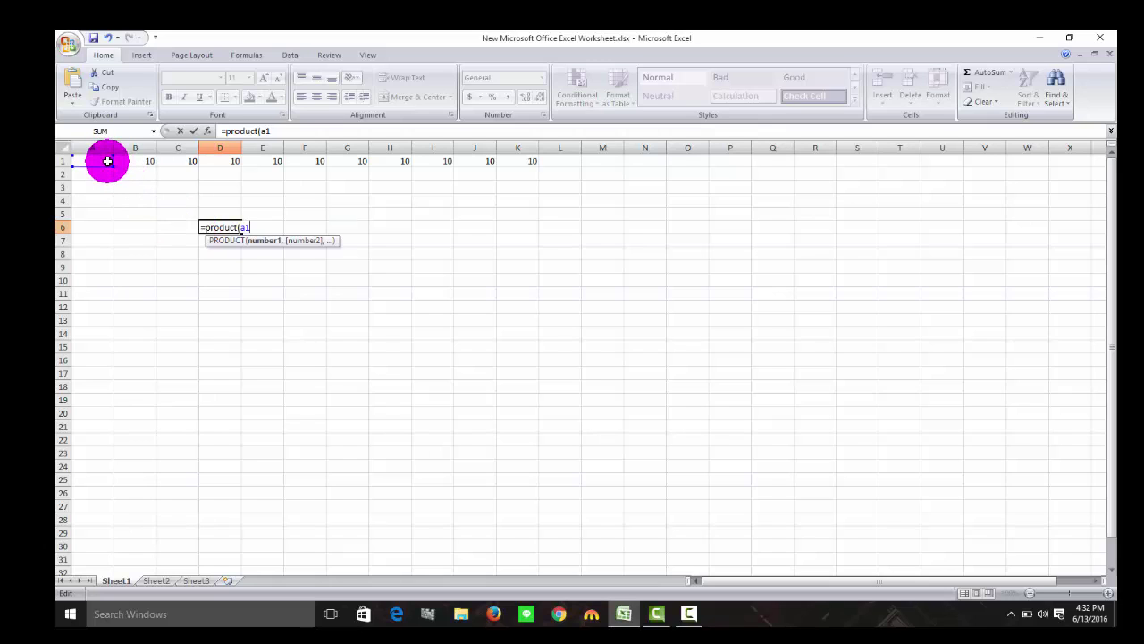
left_click_drag(107, 162, 217, 161)
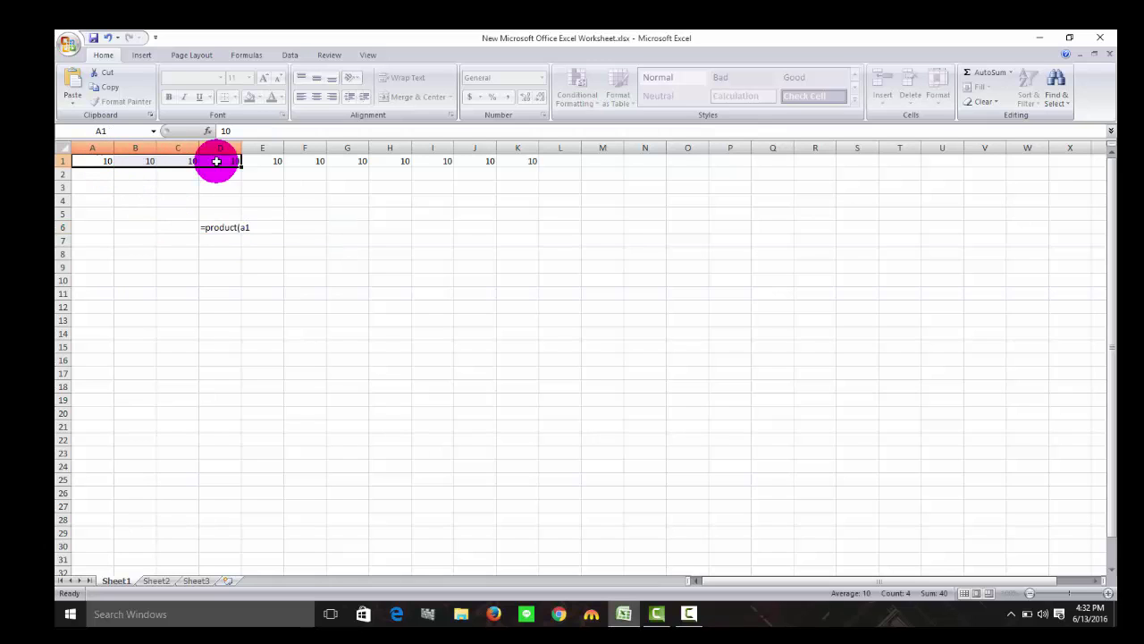
left_click(238, 225)
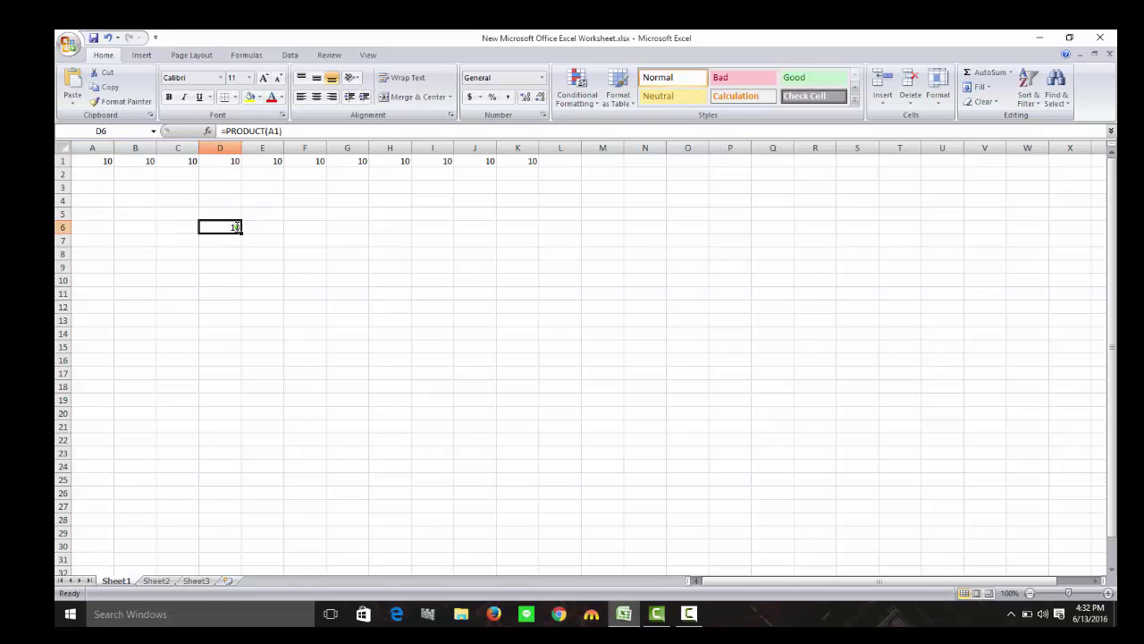
Step: Extend the D6 formula's range to A1:D1 so that it reads =PRODUCT(A1:D1)
double_click(235, 228)
left_click(258, 229)
left_click(271, 230)
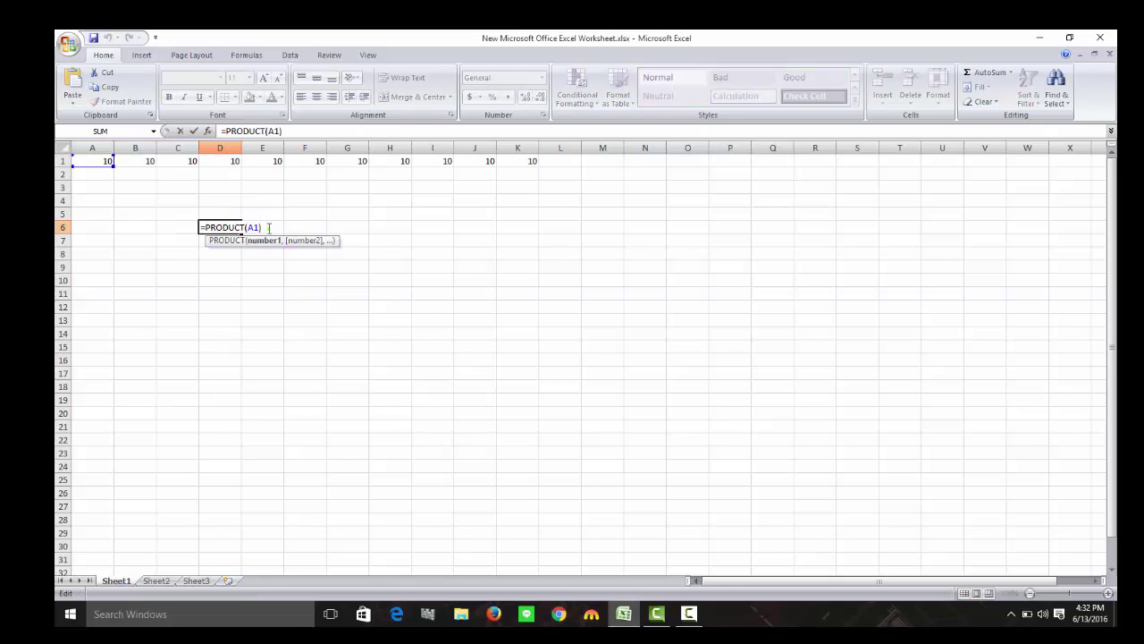
key("BackSpace")
left_click(269, 229)
type(":")
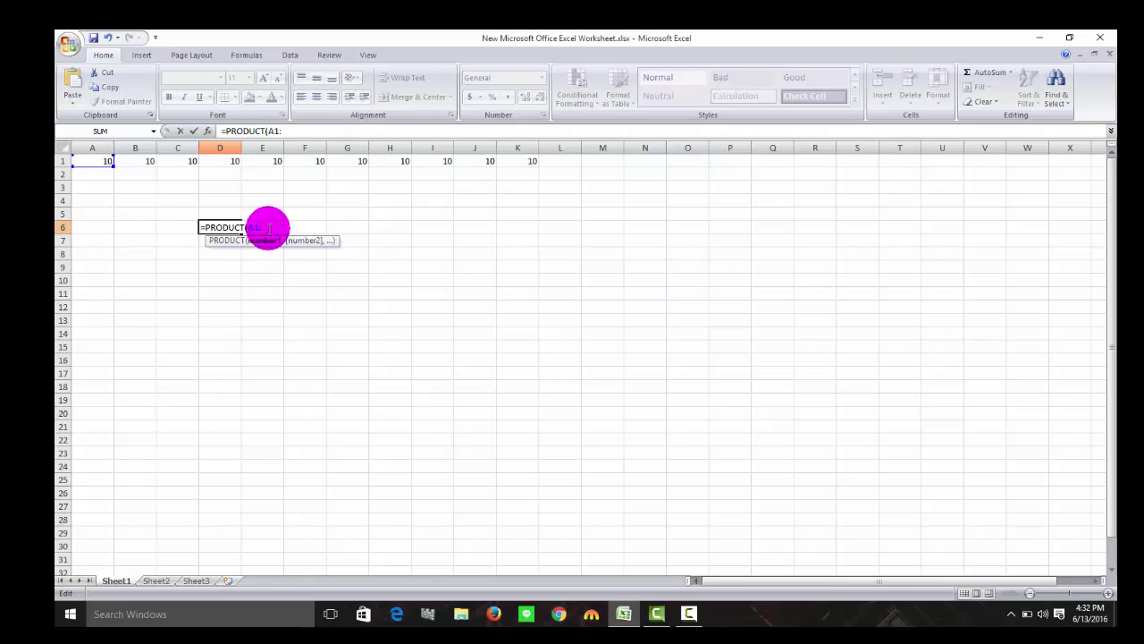
type("D1")
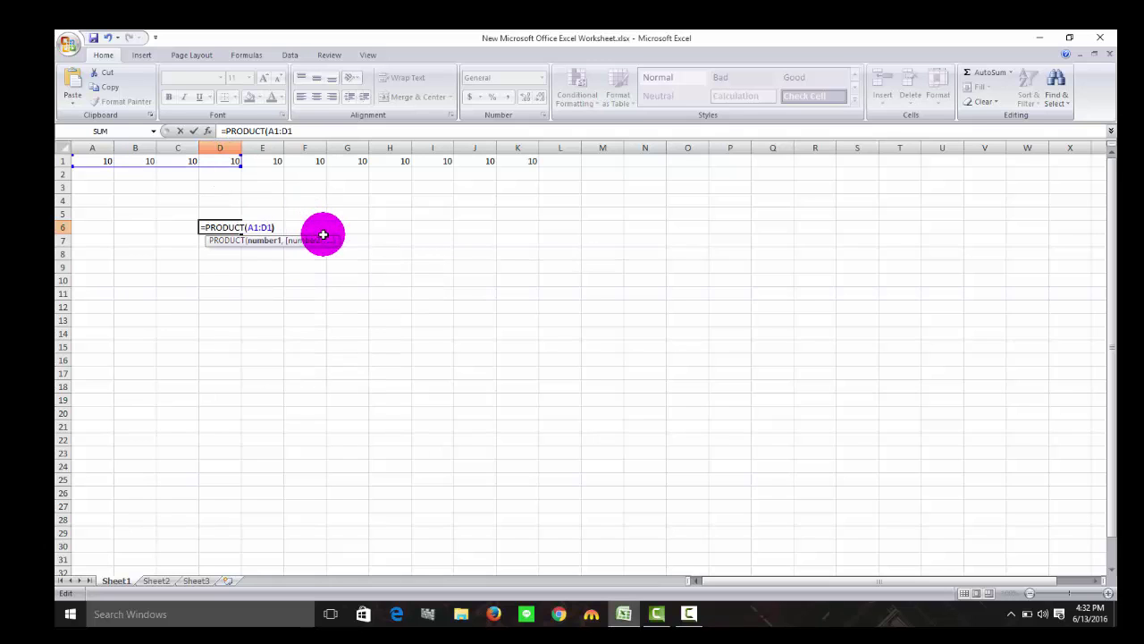
key("Return")
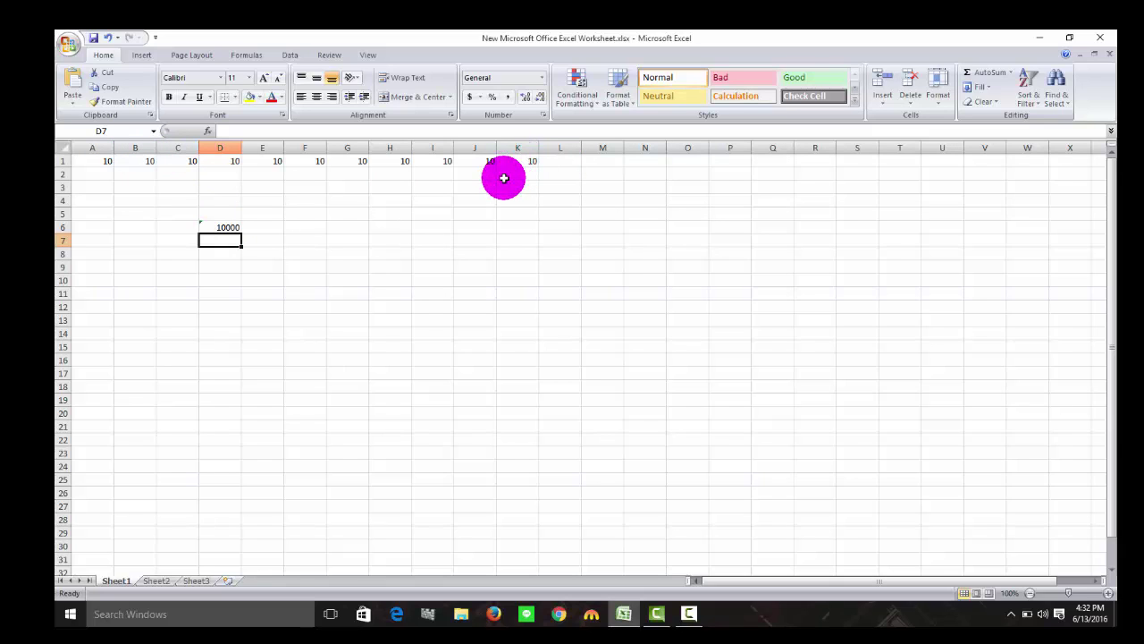
Step: Erase the entire PRODUCT formula from cell D6, leaving the cell empty
double_click(230, 227)
left_click(271, 226)
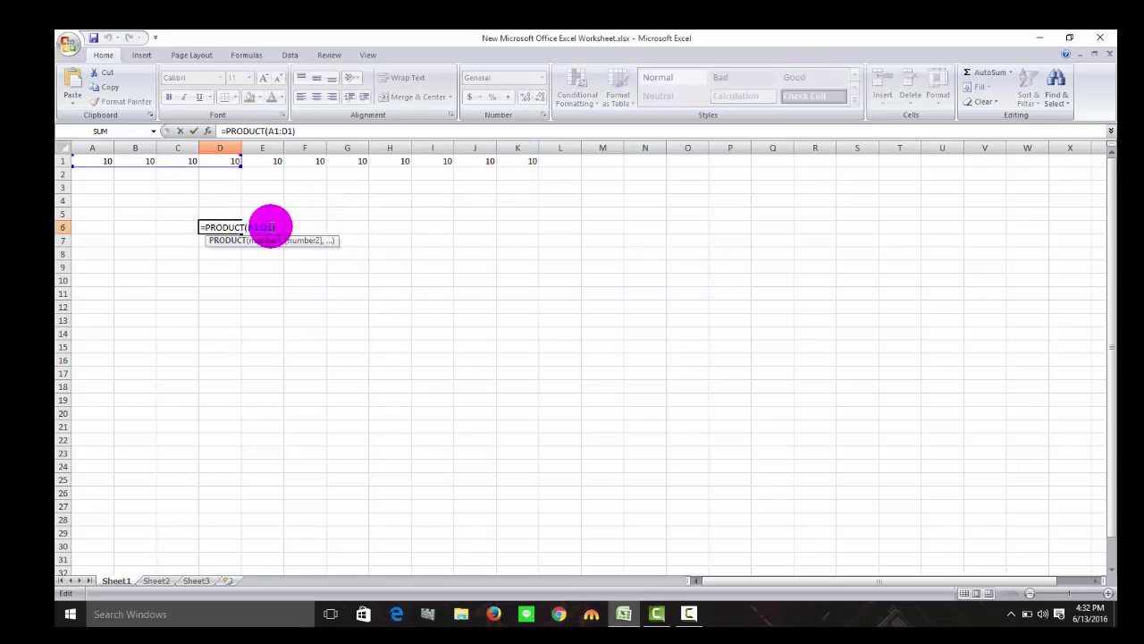
left_click_drag(273, 226, 200, 227)
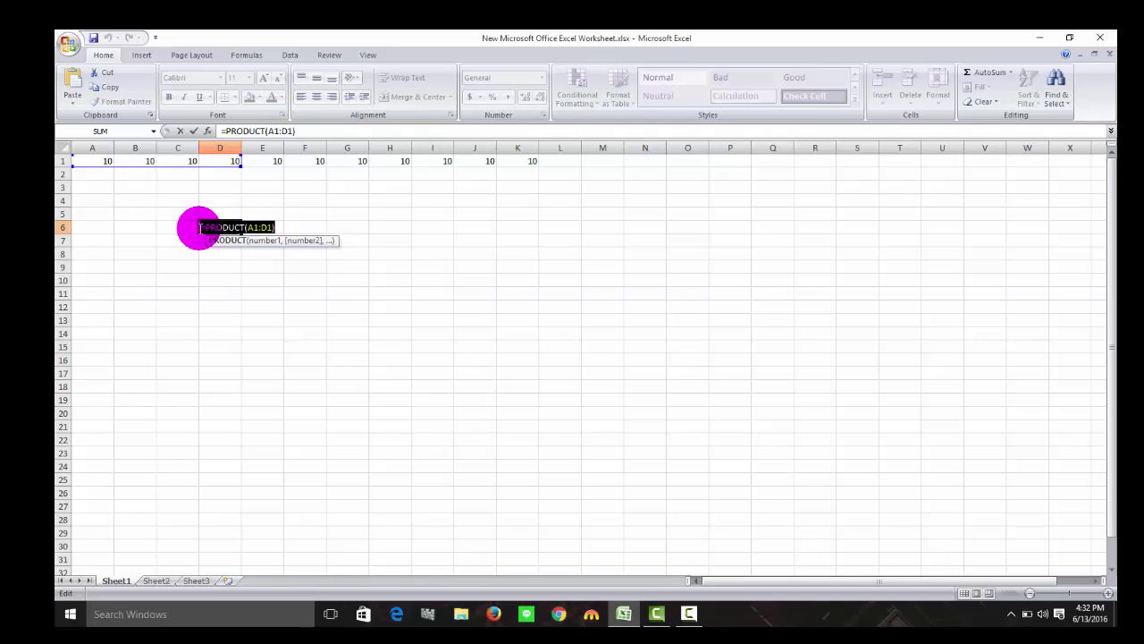
left_click(241, 227)
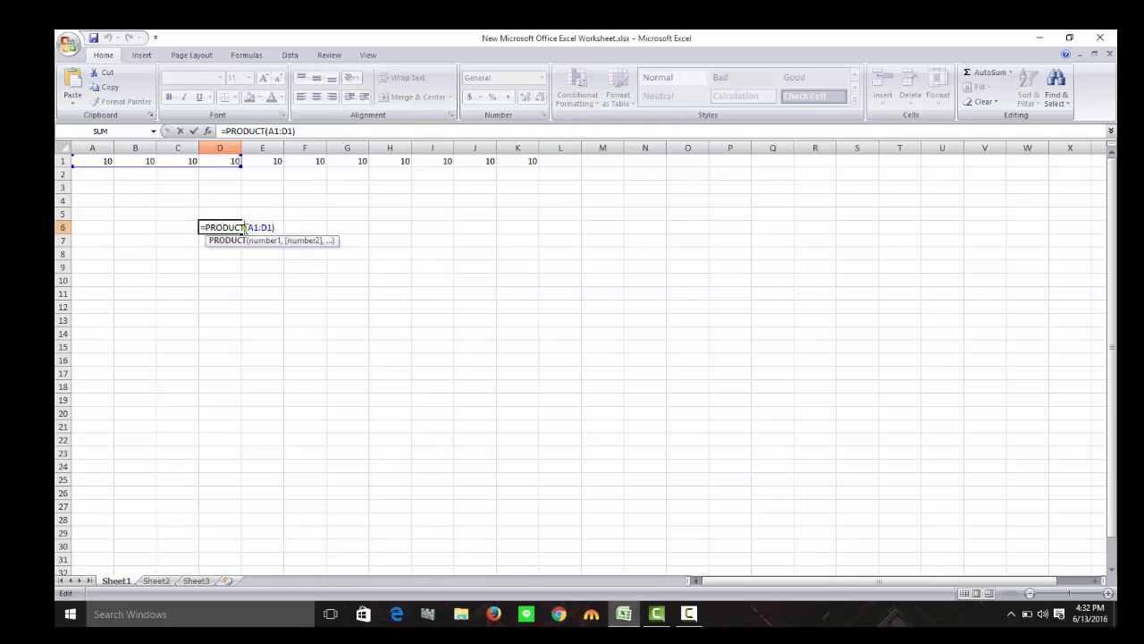
mouse_move(274, 227)
left_mouse_down()
mouse_move(202, 228)
mouse_move(293, 227)
left_mouse_up()
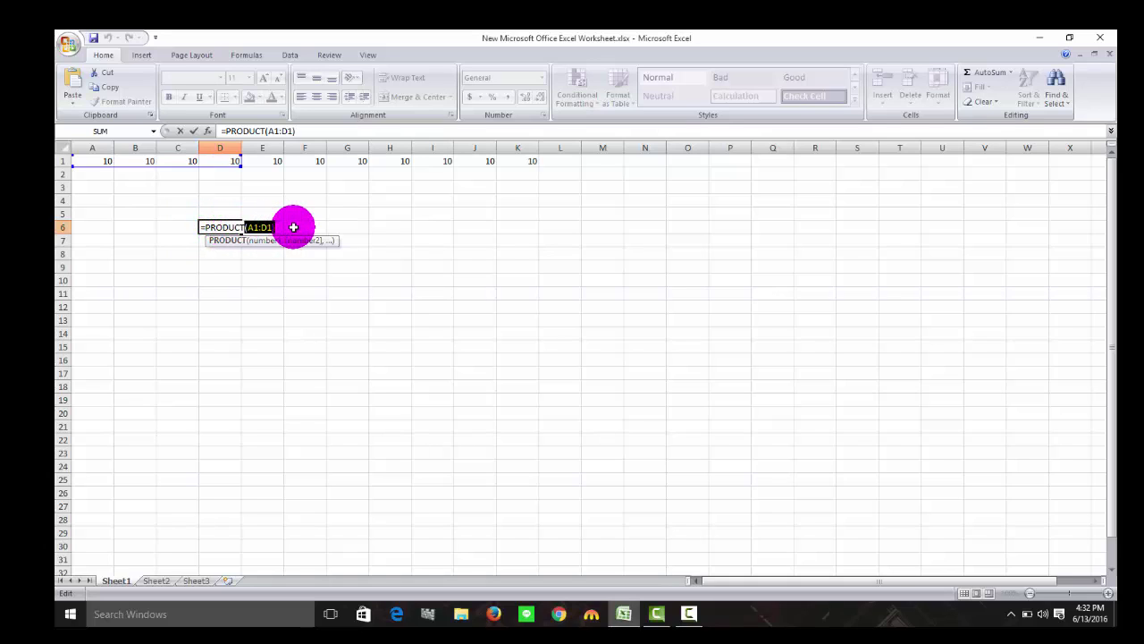
key("BackSpace")
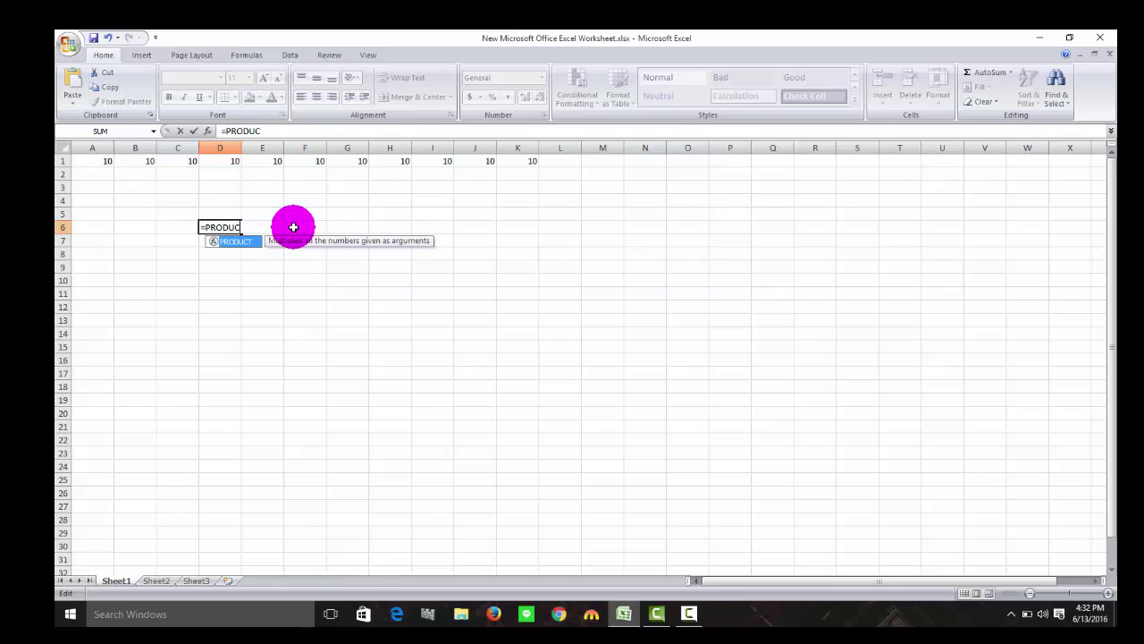
key("BackSpace")
key("BackSpace")
key("BackSpace")
key("BackSpace")
key("BackSpace")
key("BackSpace")
key("BackSpace")
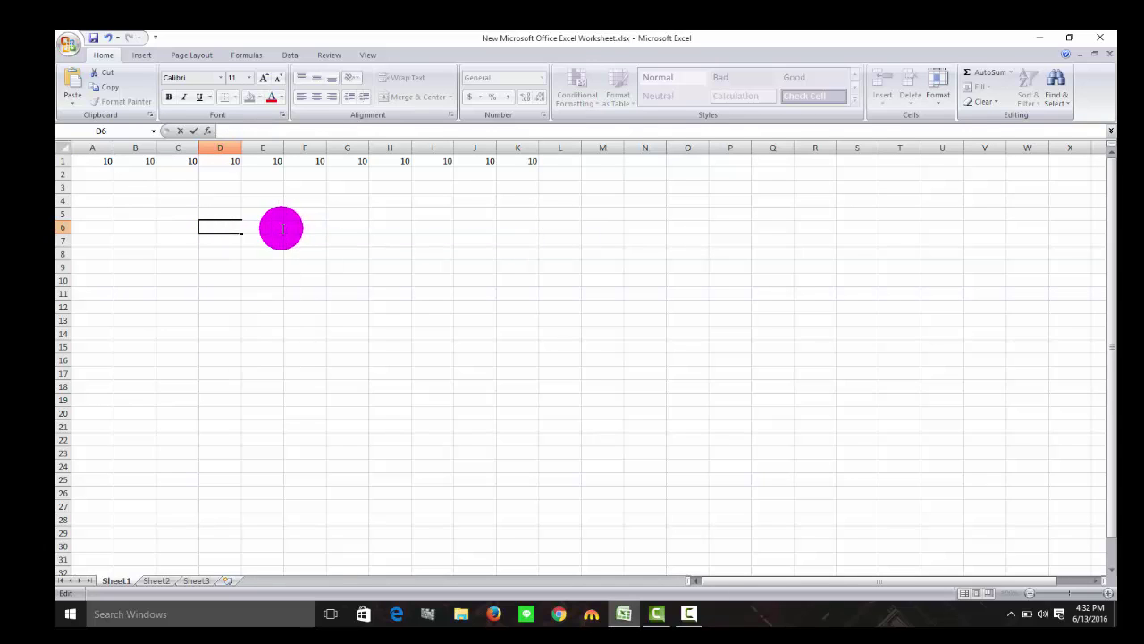
Step: Fill cells B2 through B10 with the values 55, 34, 52, 89, 67, 54, 34, 54 and 0
left_click(140, 213)
left_click(130, 178)
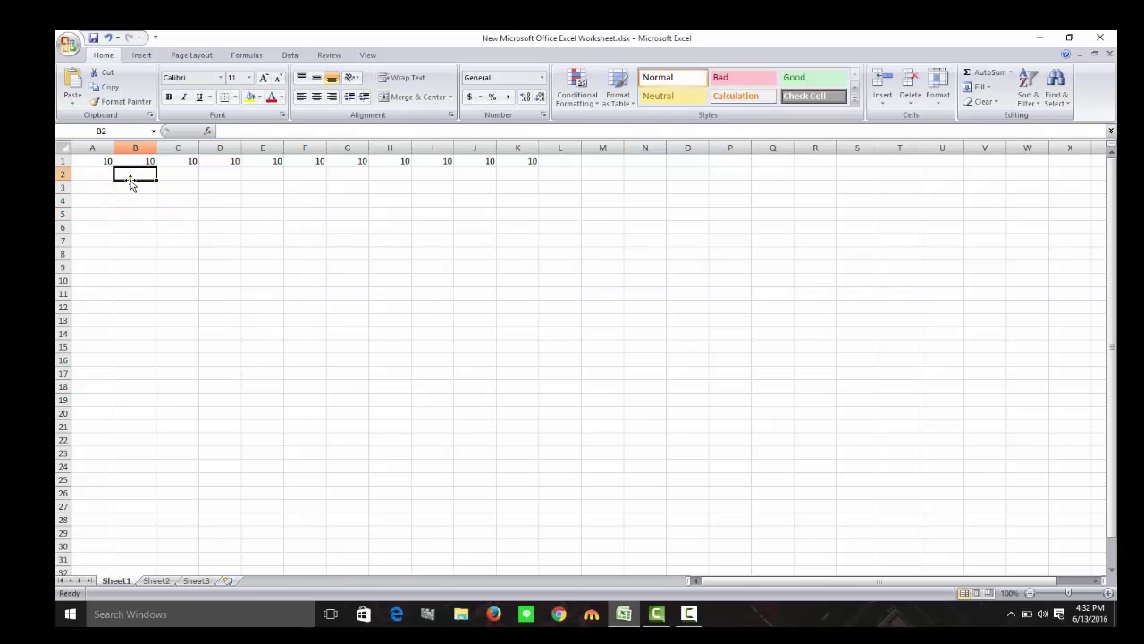
type("55")
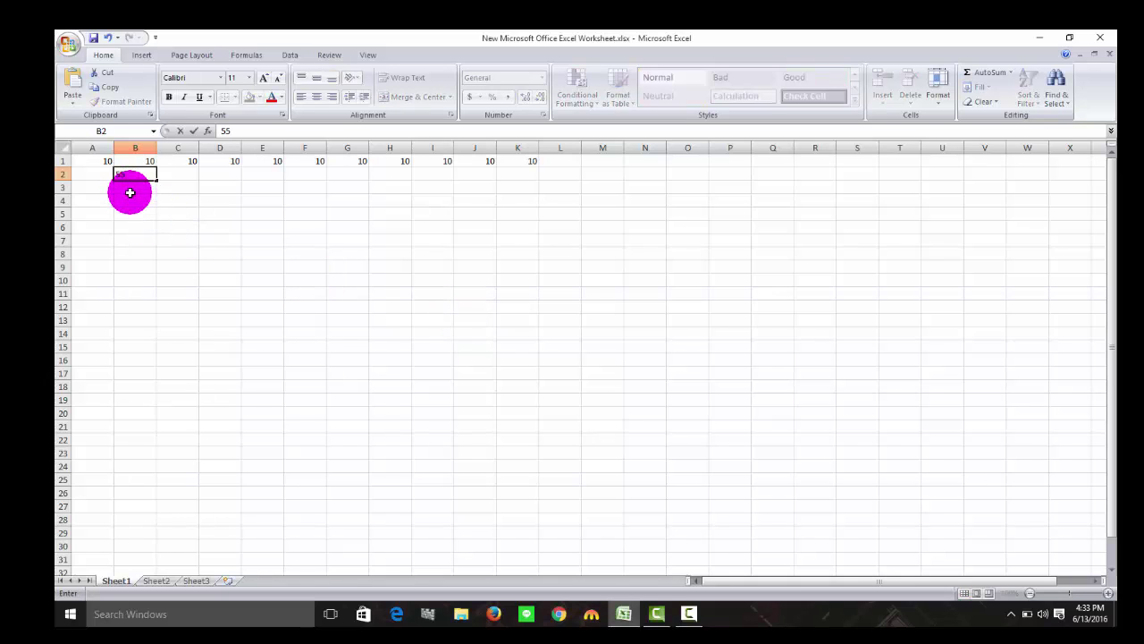
left_click(134, 200)
type("523")
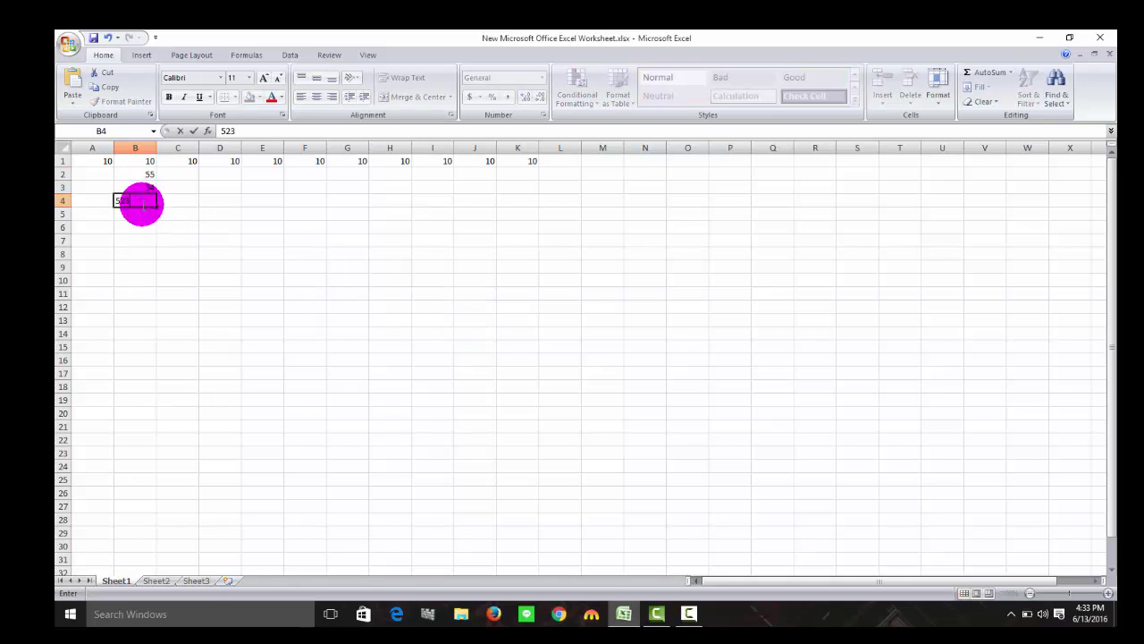
key("BackSpace")
left_click(141, 215)
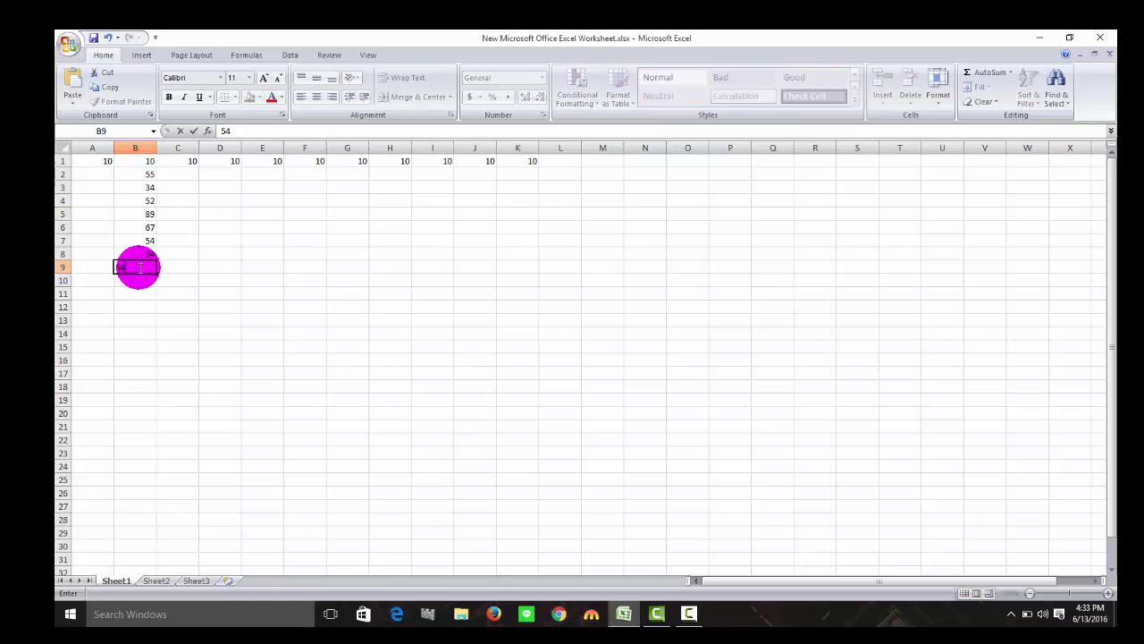
key("Return")
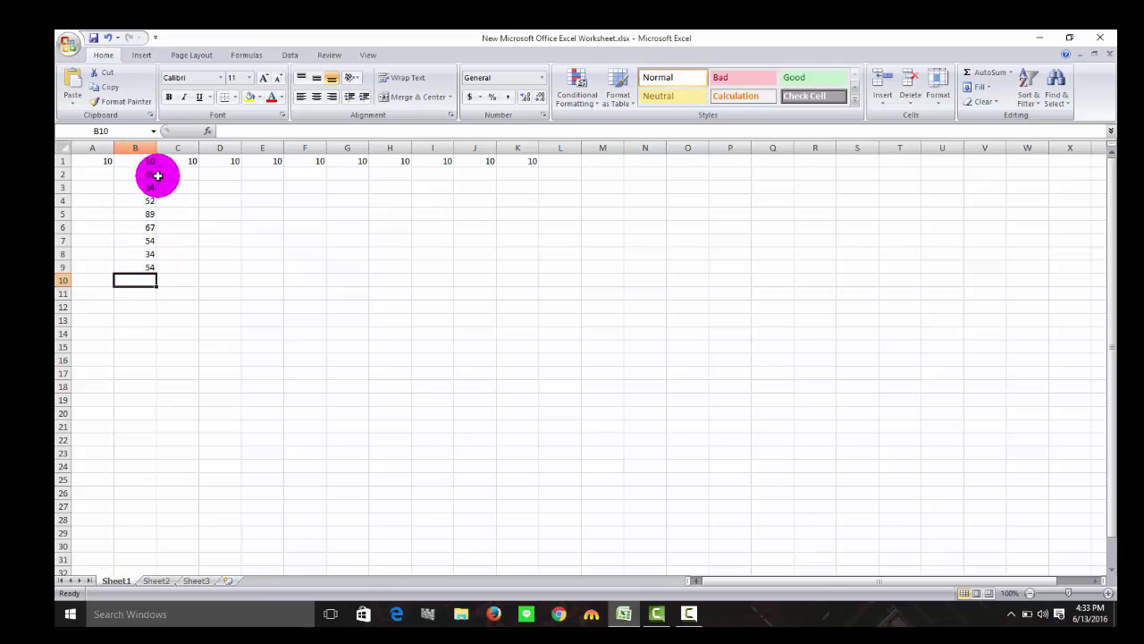
type("0")
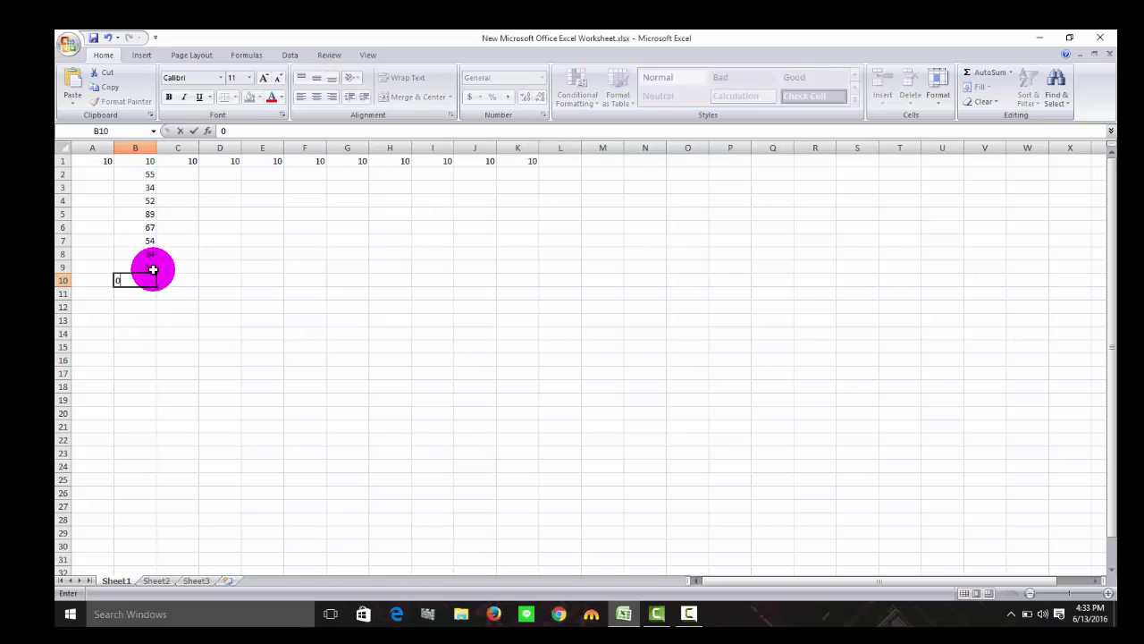
left_click(133, 300)
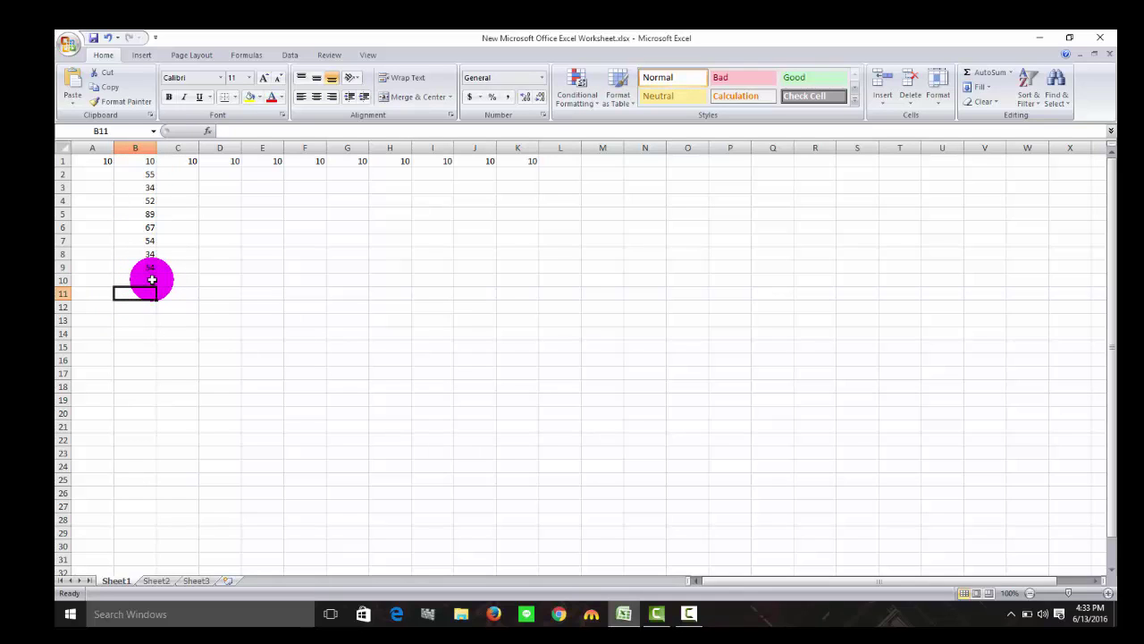
Step: Enter the formula =average(B1:B10) in cell D6 to average the column B values
left_click(224, 232)
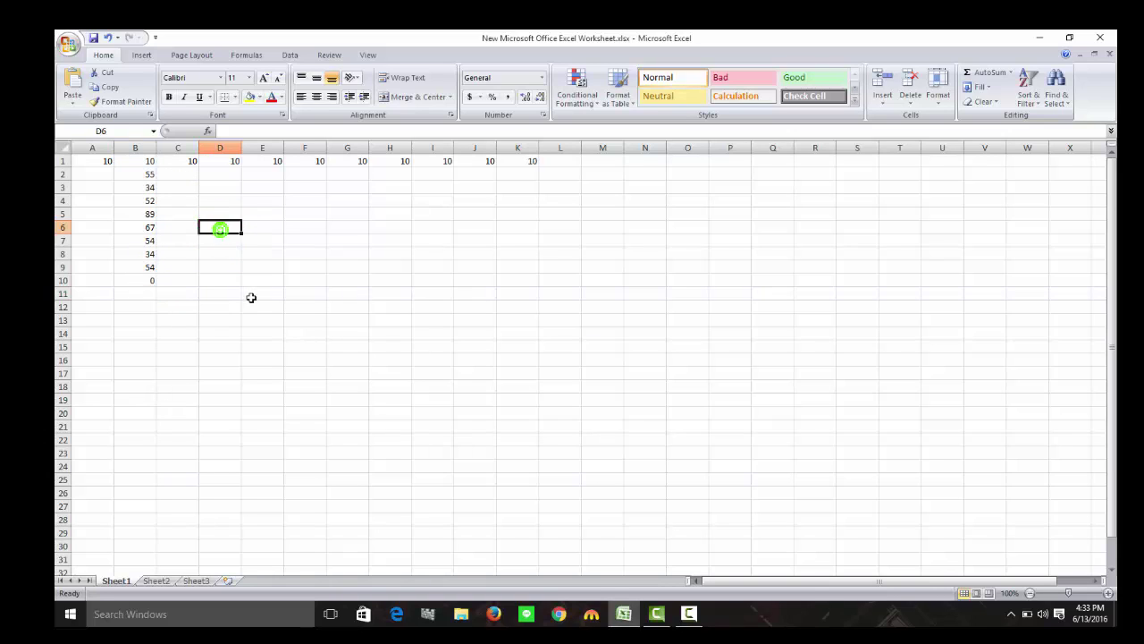
double_click(223, 227)
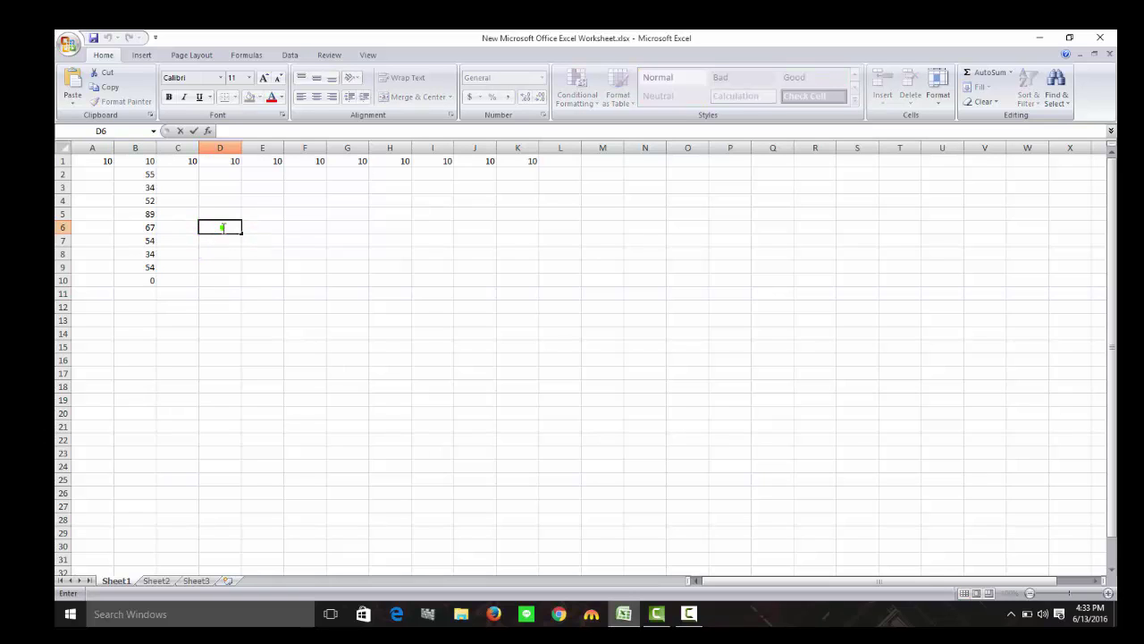
type("=avera")
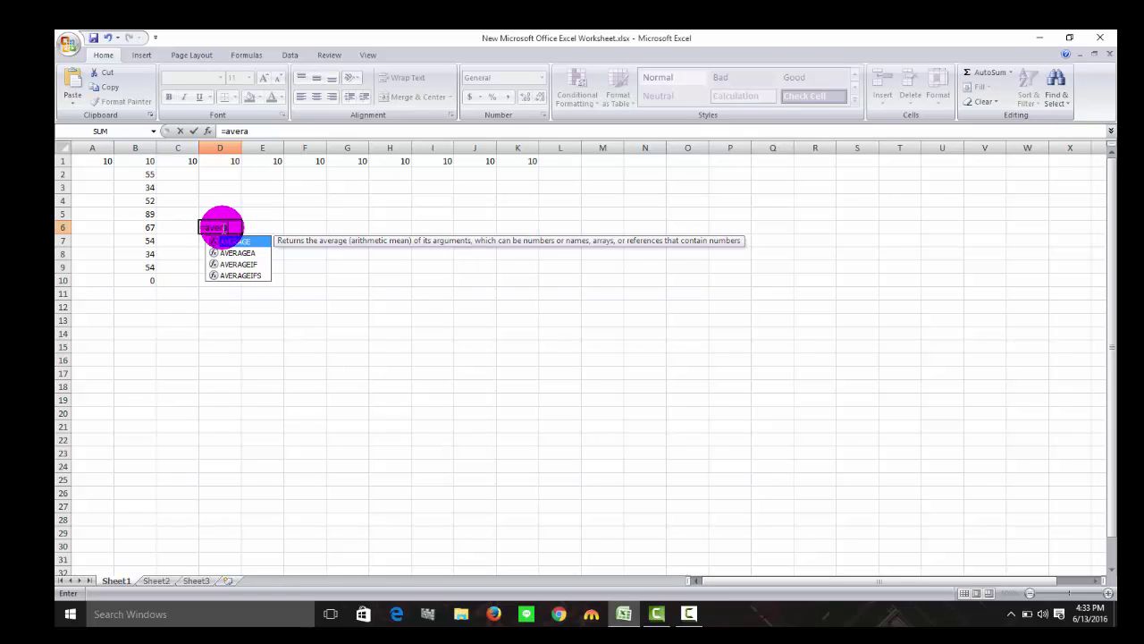
type("ge(")
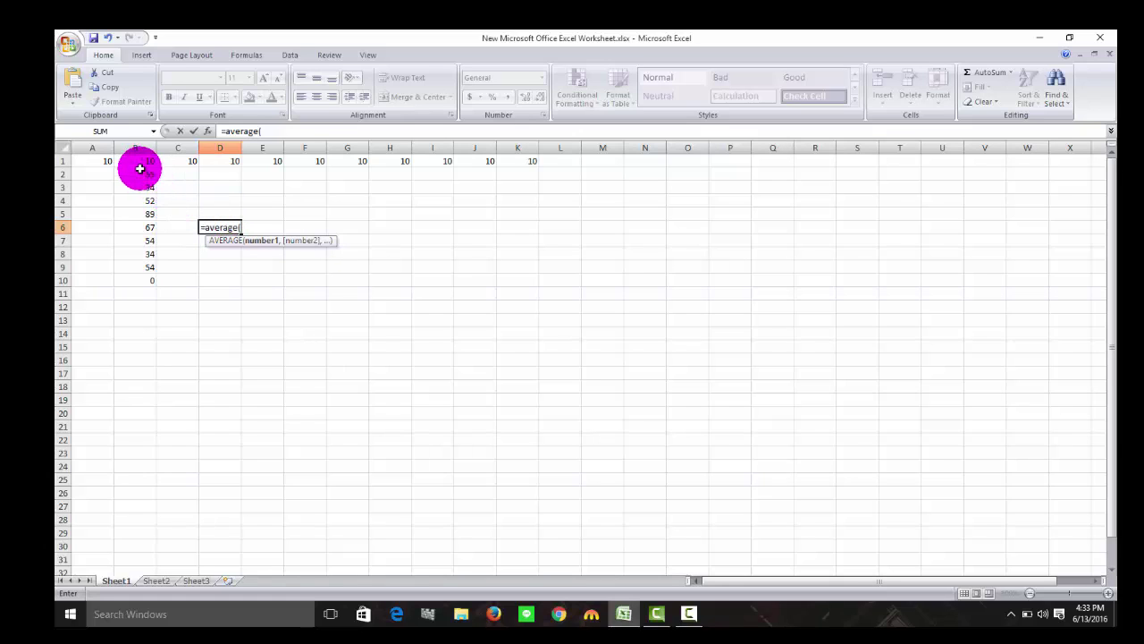
left_click_drag(143, 161, 143, 277)
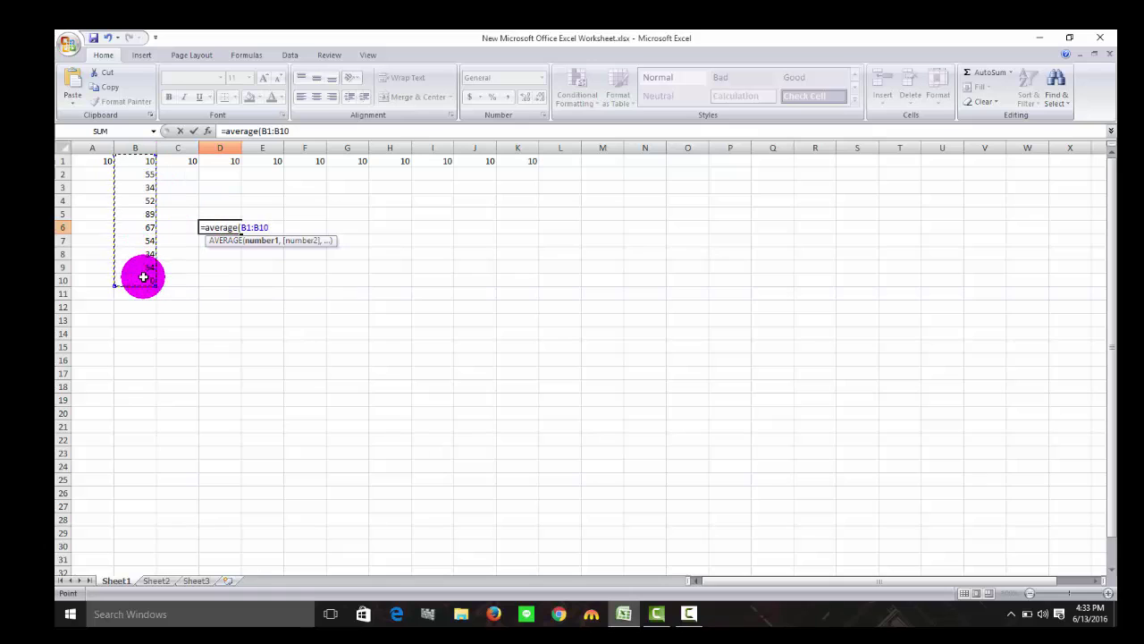
type(")")
key("Return")
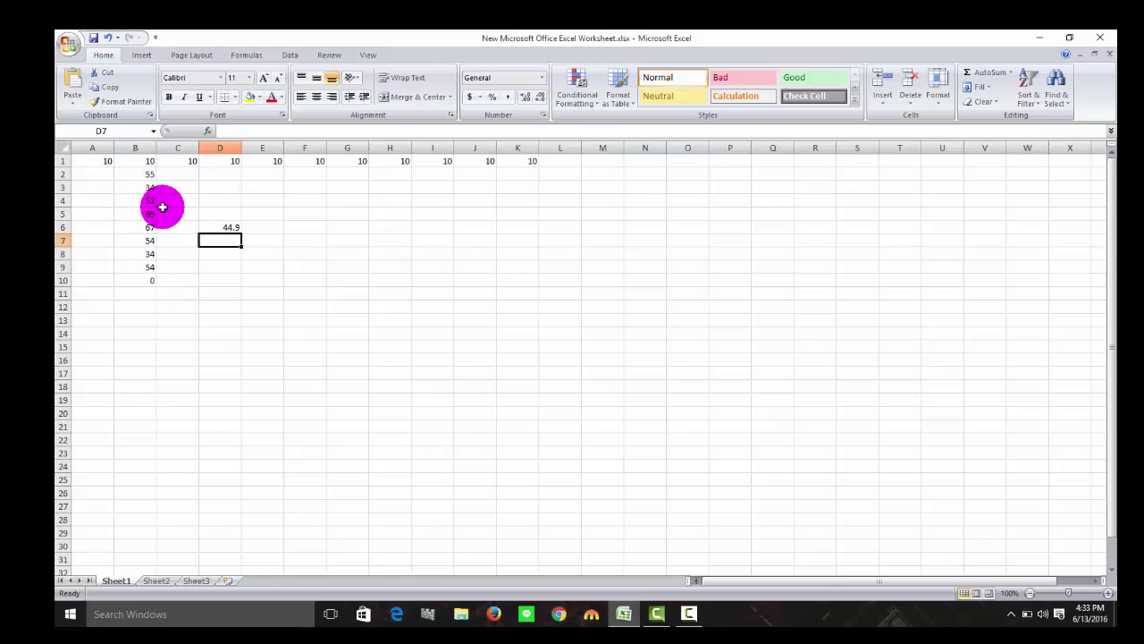
Step: Erase the AVERAGE formula from cell D6, leaving the cell empty
left_click(232, 228)
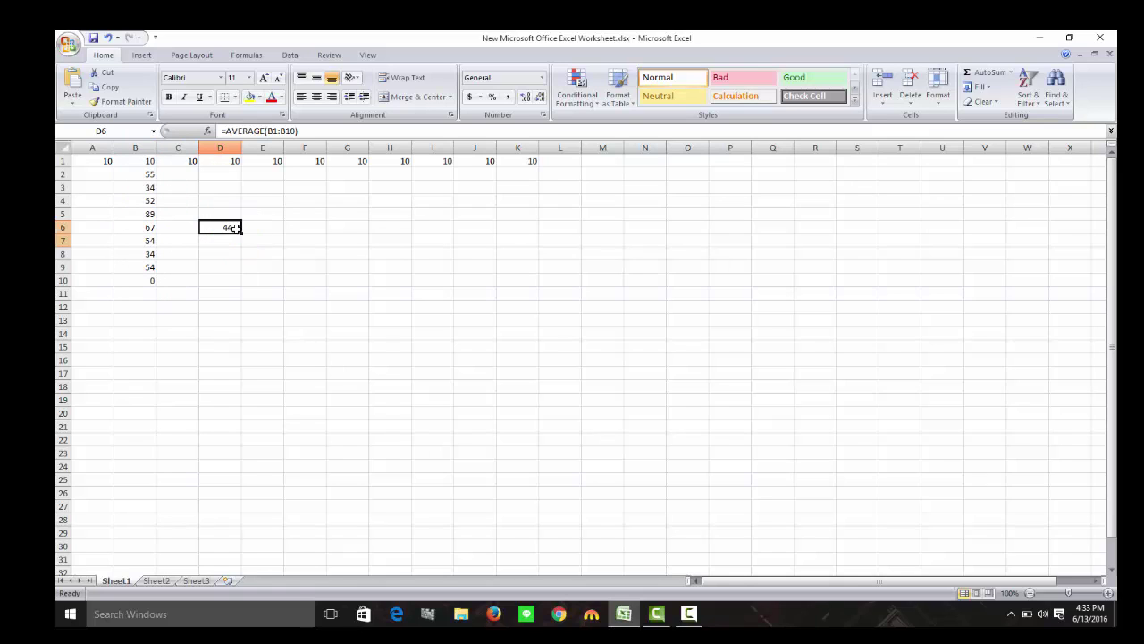
double_click(235, 229)
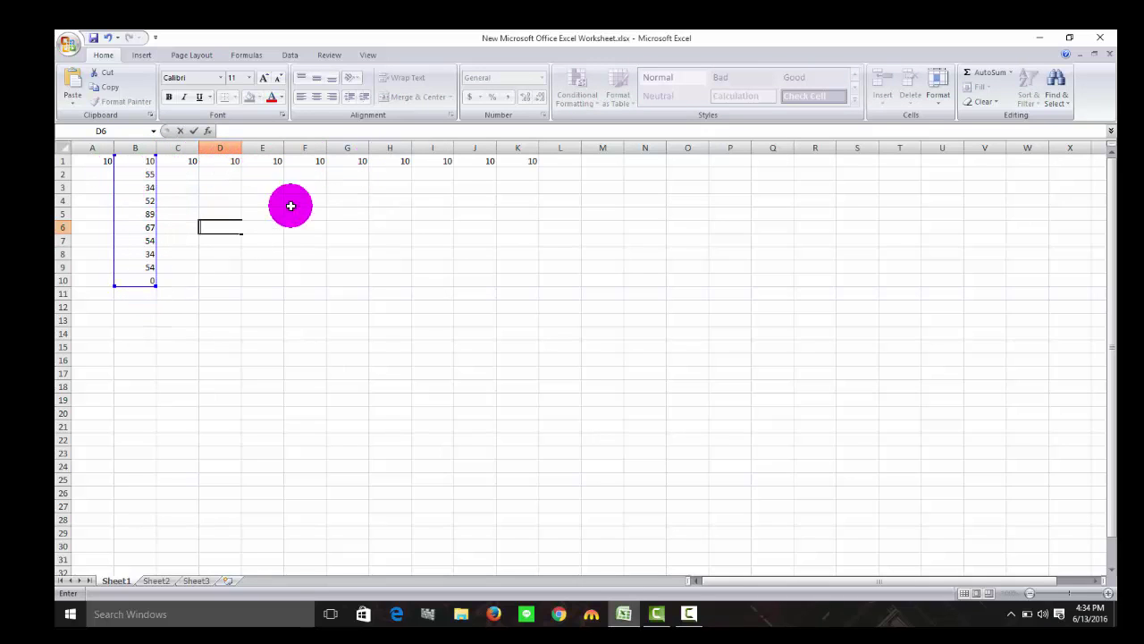
left_click(243, 212)
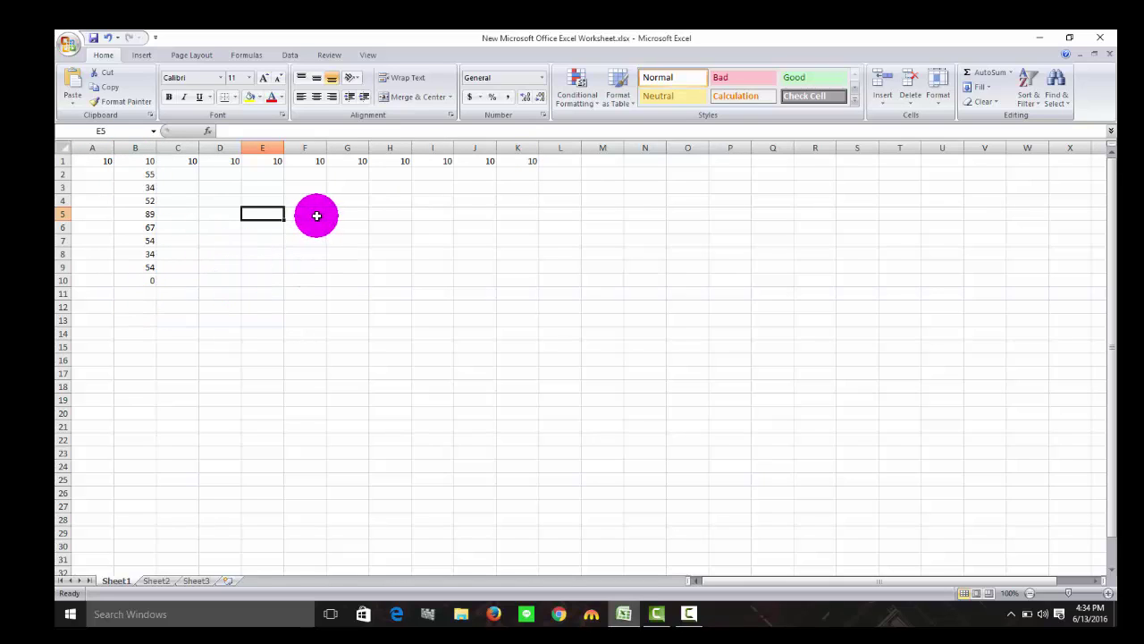
Step: Enter =sum(A1:K1),(B1:B10) in cell F5 and accept the proposed correction to =sum(A1:K1)*(B1:B10)
left_click(302, 220)
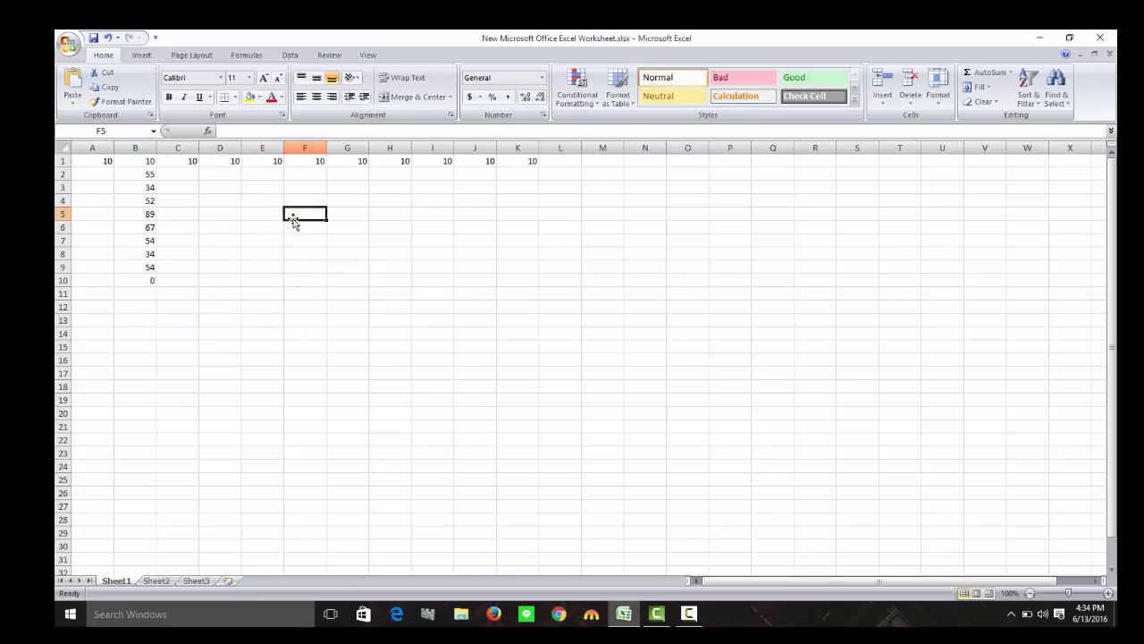
double_click(294, 214)
type("=sum")
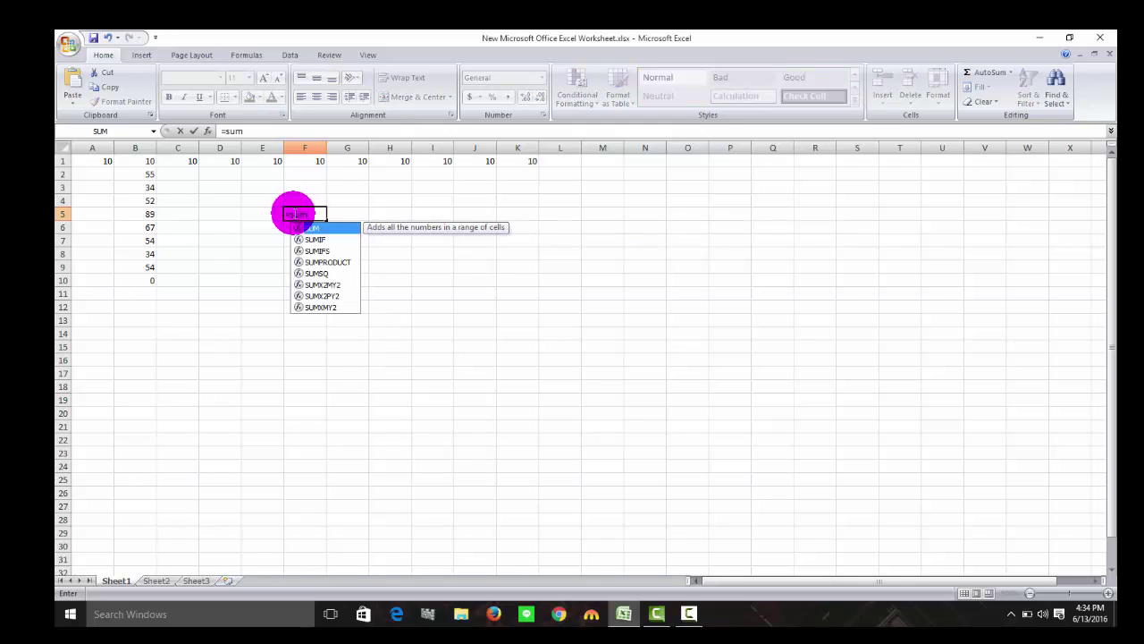
type("(")
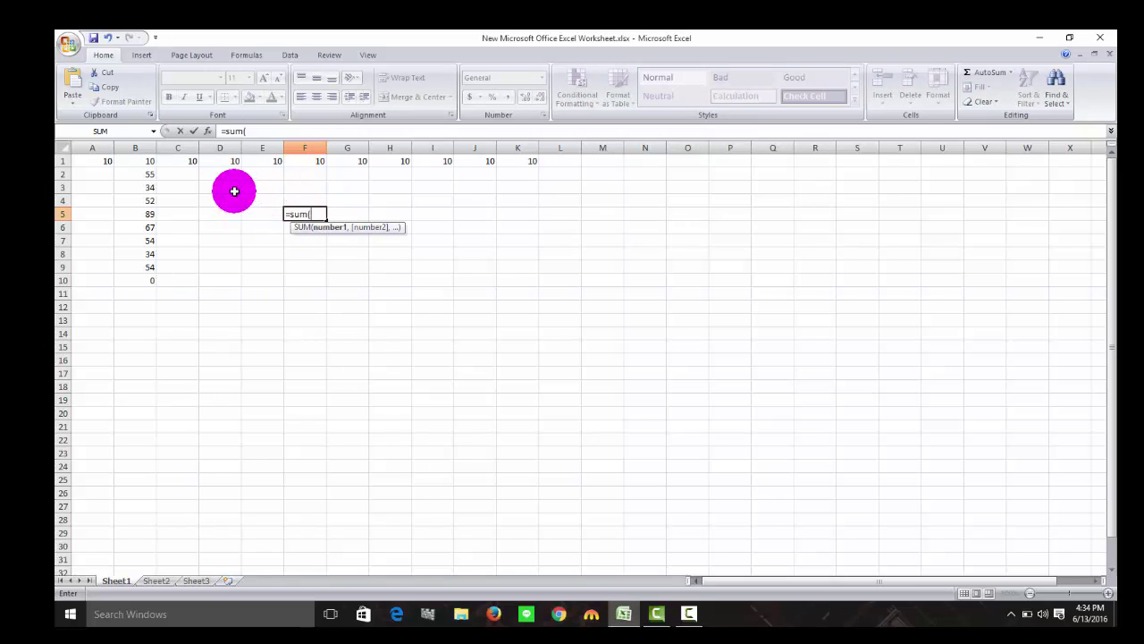
left_click_drag(111, 157, 515, 140)
type("),(")
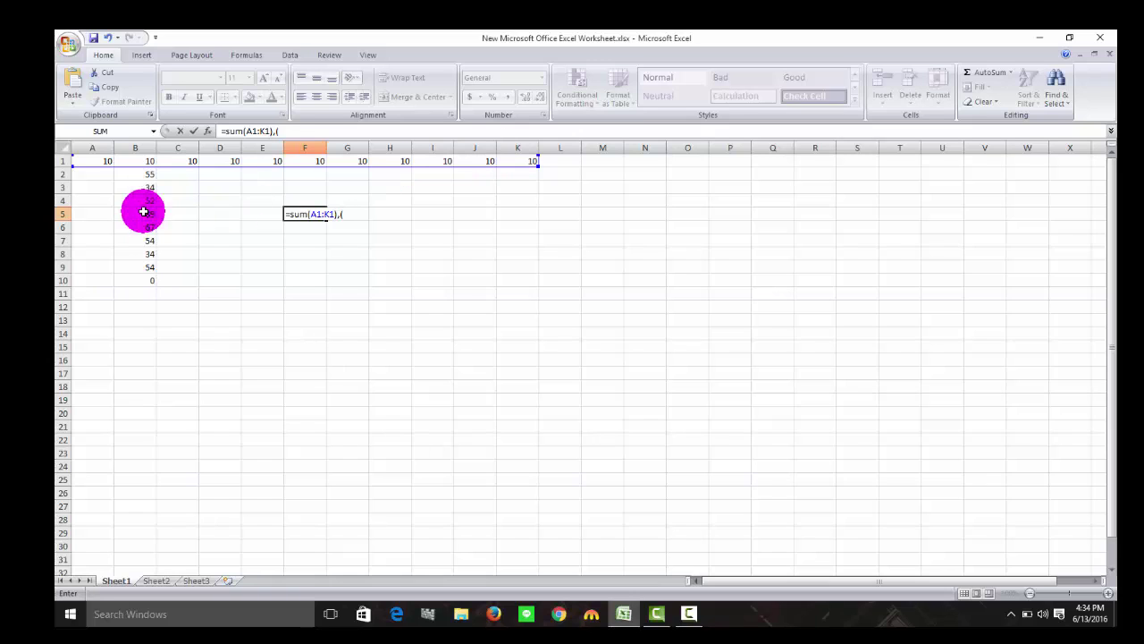
left_click_drag(144, 161, 143, 275)
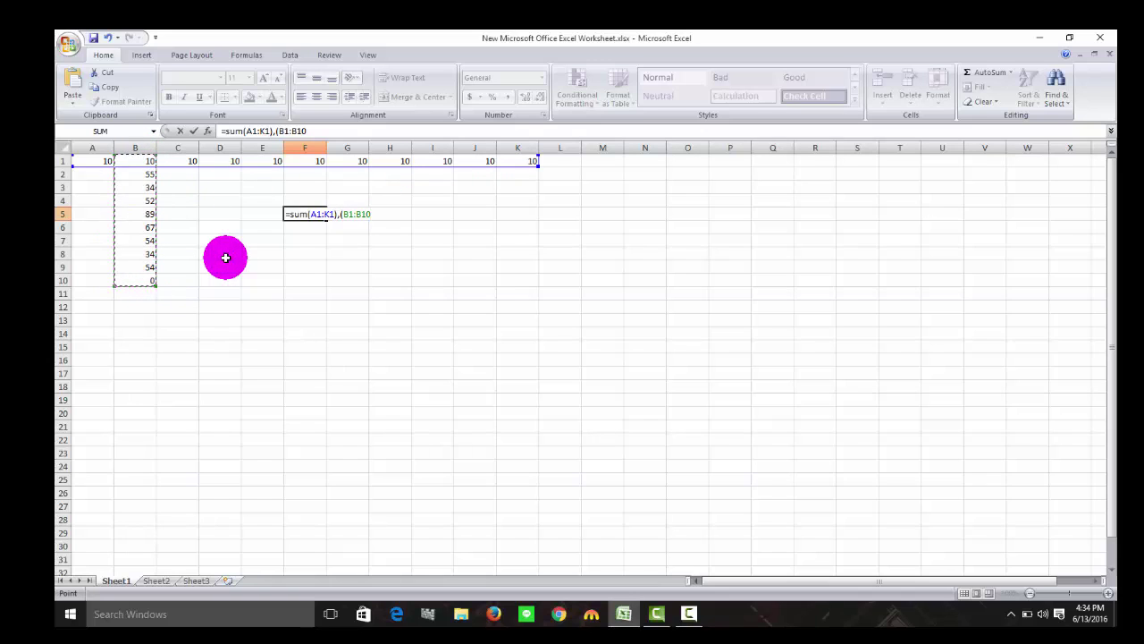
type(")")
key("Return")
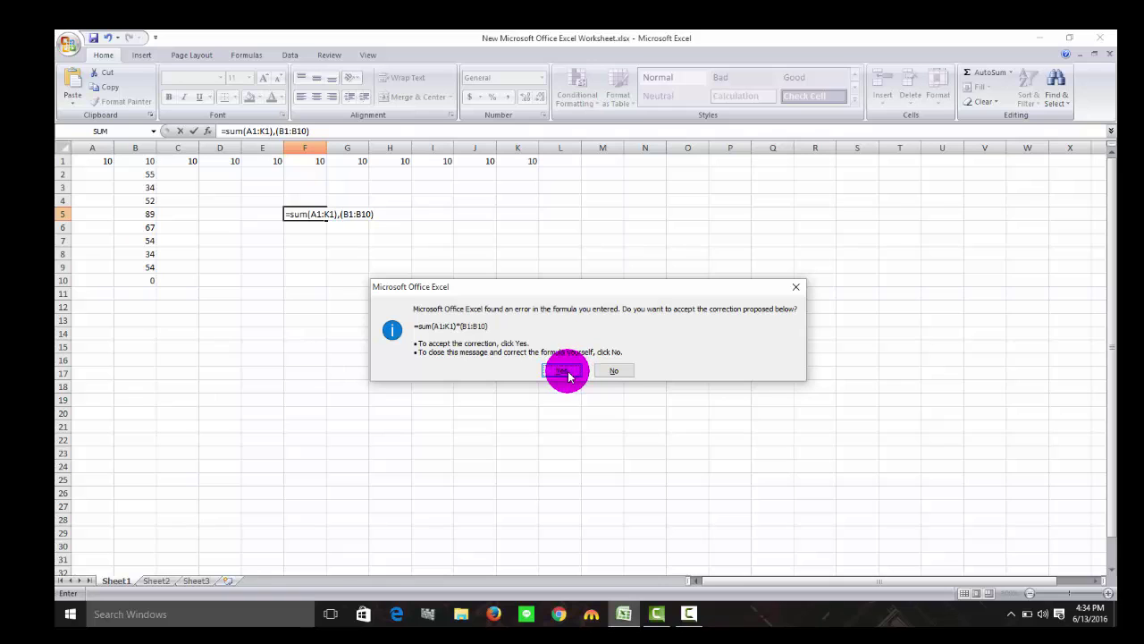
left_click(567, 373)
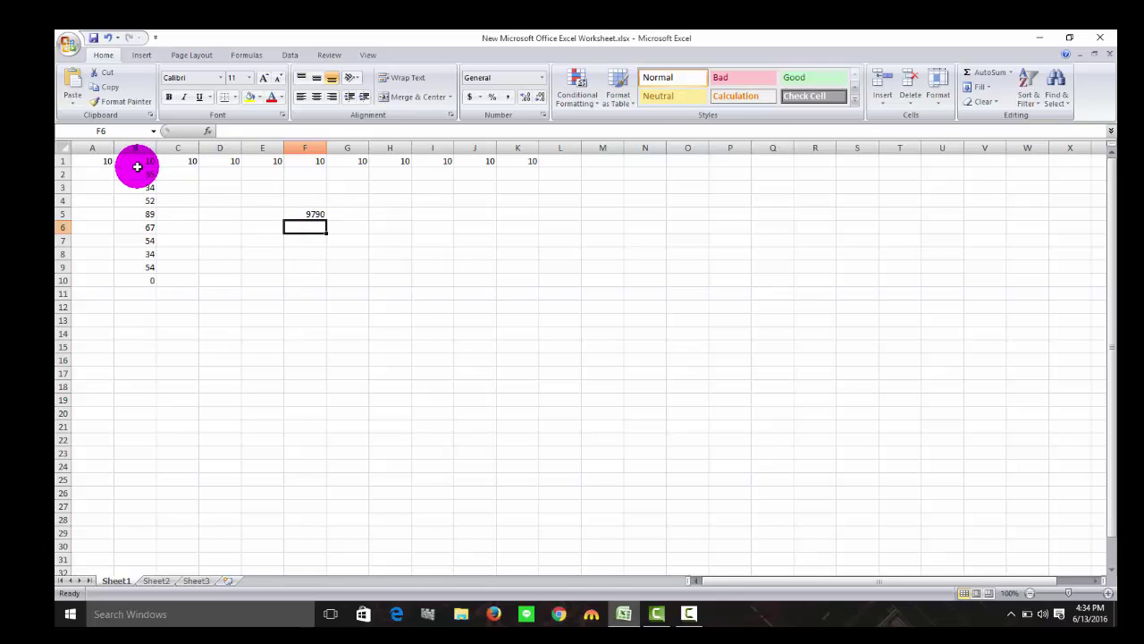
Step: Clear the value from cell A1
left_click(107, 161)
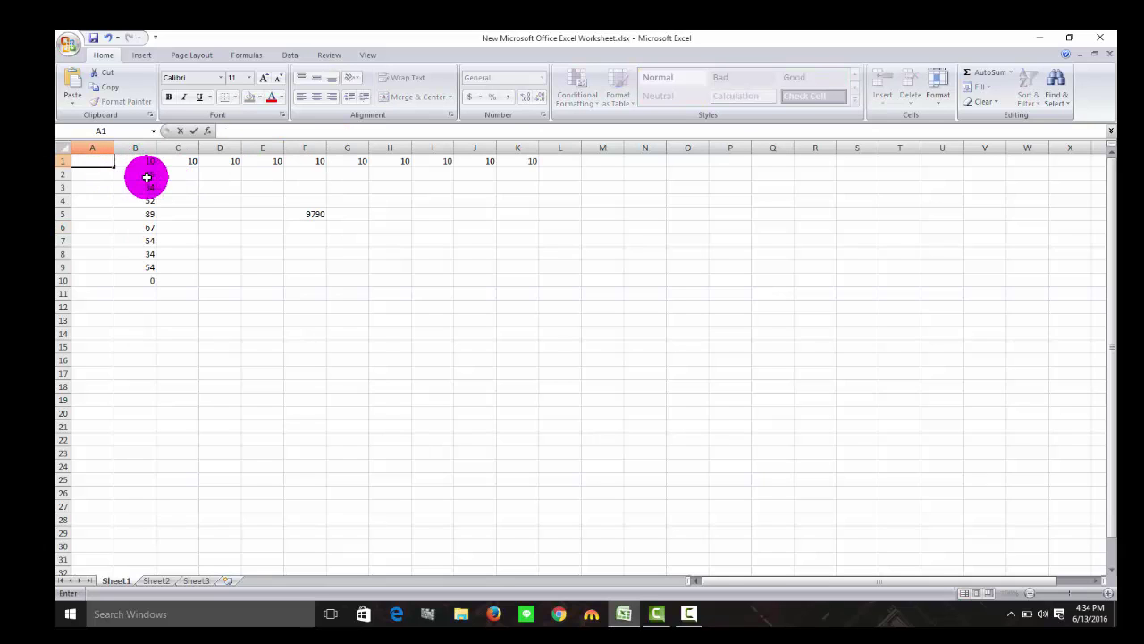
left_click(314, 214)
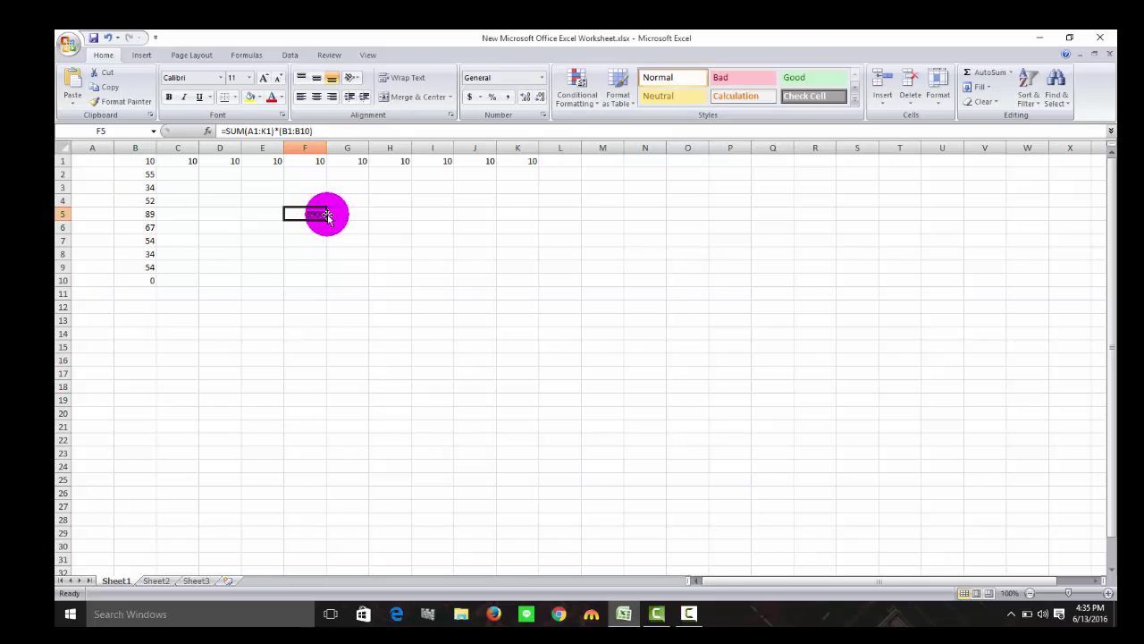
Step: Change the operator in the F5 formula to plus so that it reads =SUM(A1:K1)+(B1:B10)
double_click(321, 214)
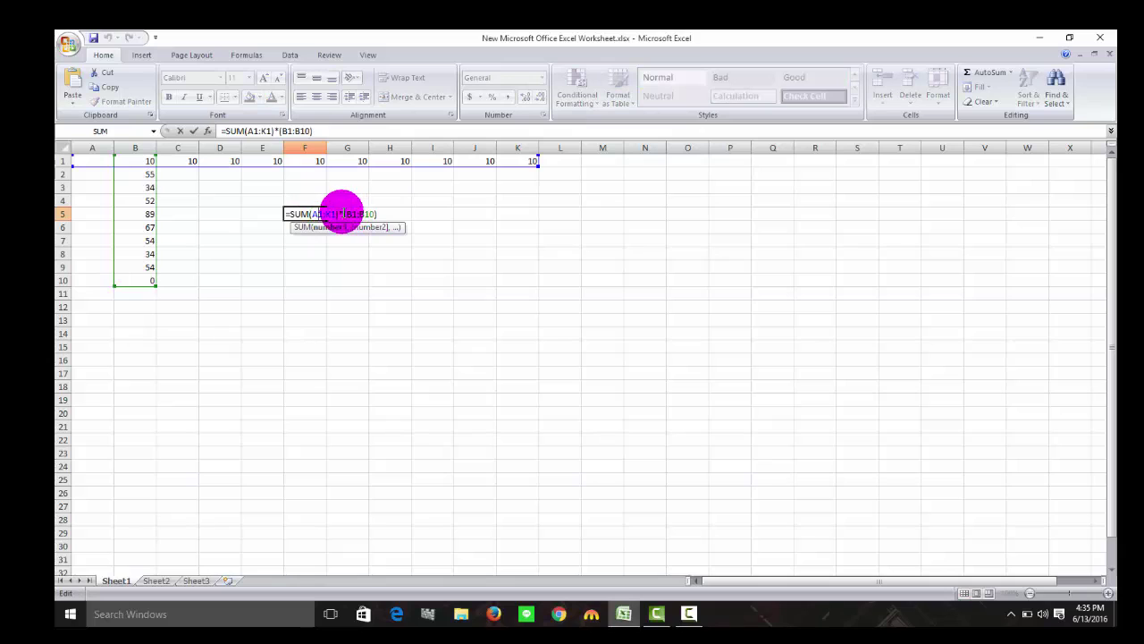
left_click(343, 214)
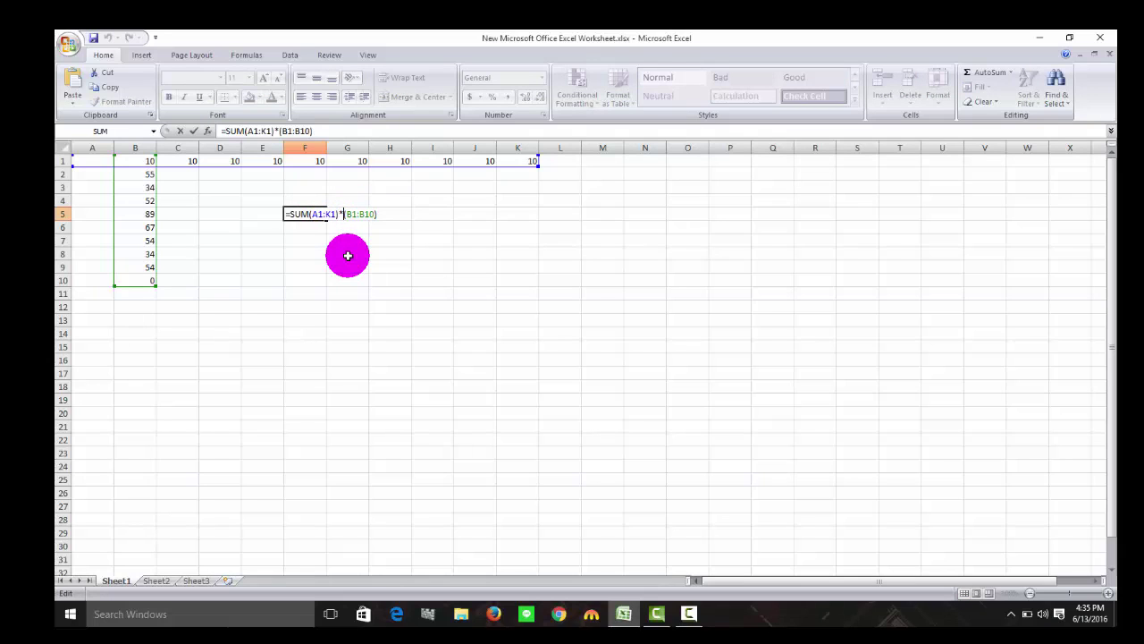
key("BackSpace")
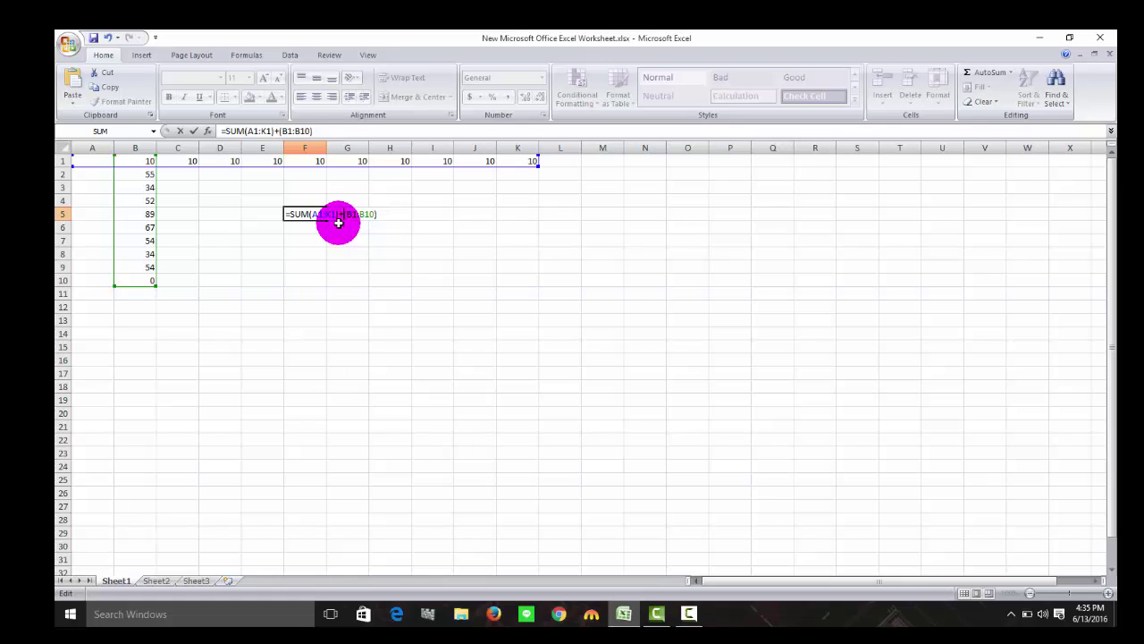
key("Return")
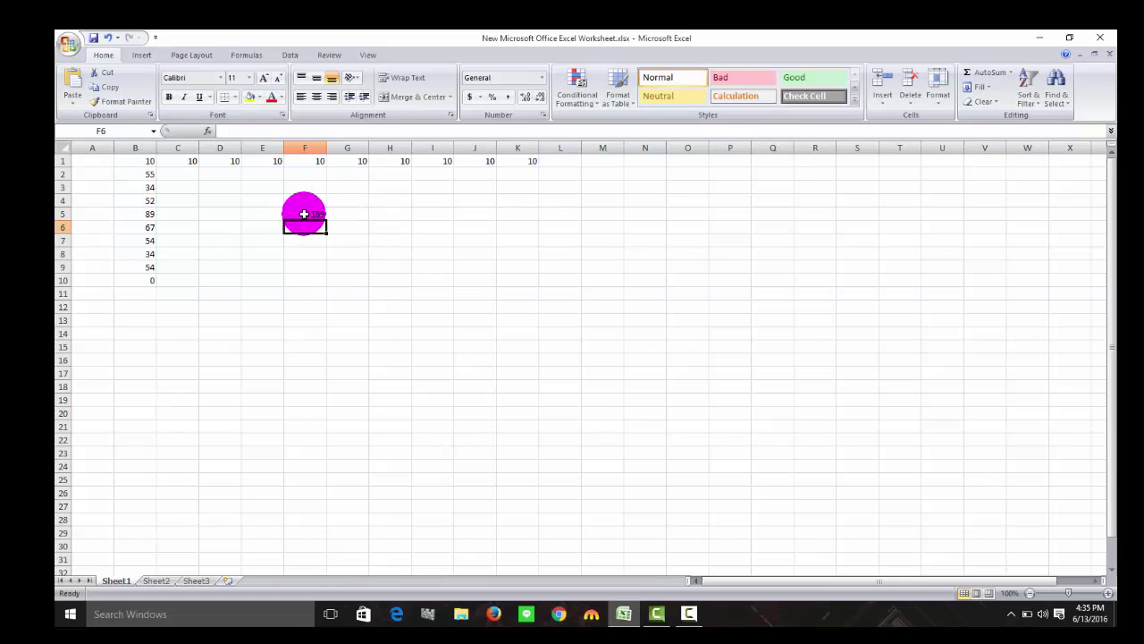
Step: Change the operator in the F5 formula to minus so that it reads =SUM(A1:K1)-(B1:B10)
left_click(304, 215)
double_click(304, 214)
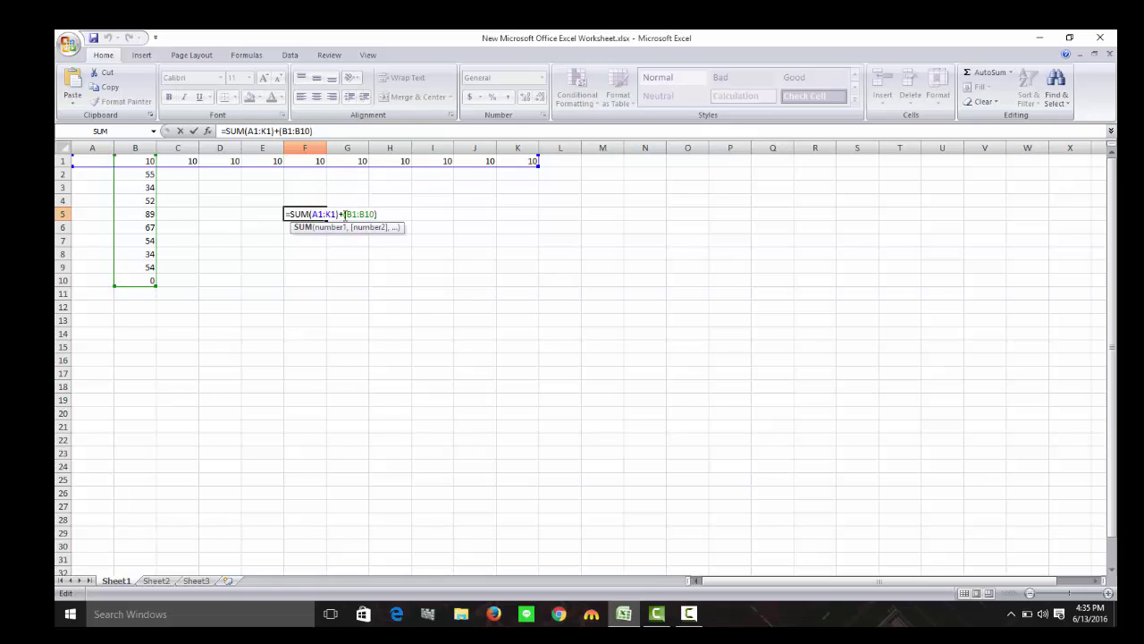
left_click(345, 214)
type("-")
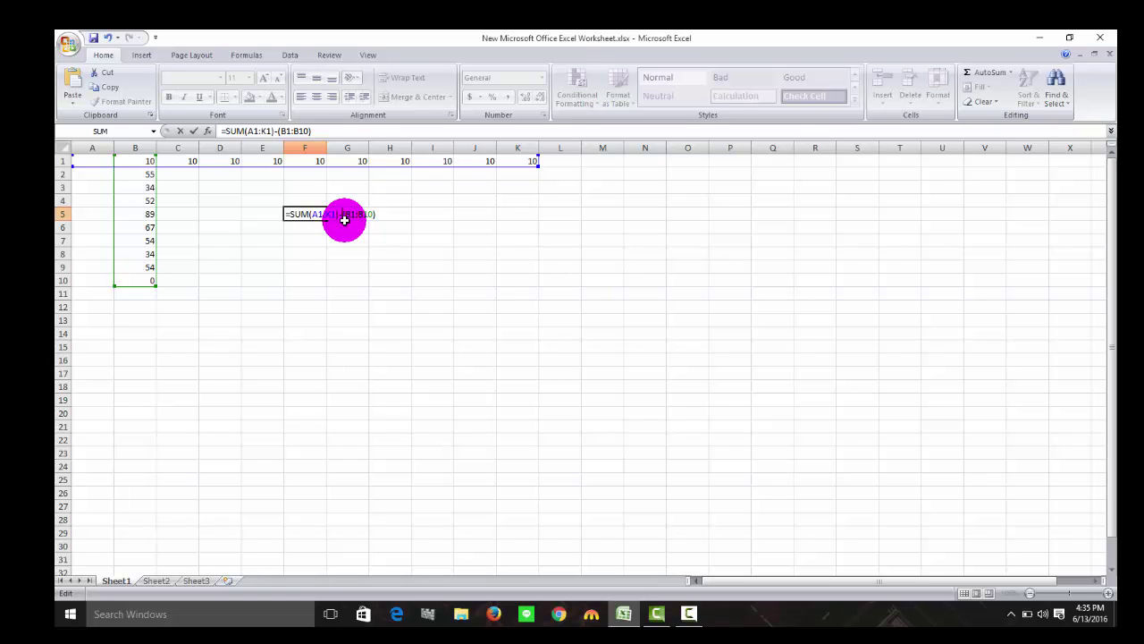
key("Return")
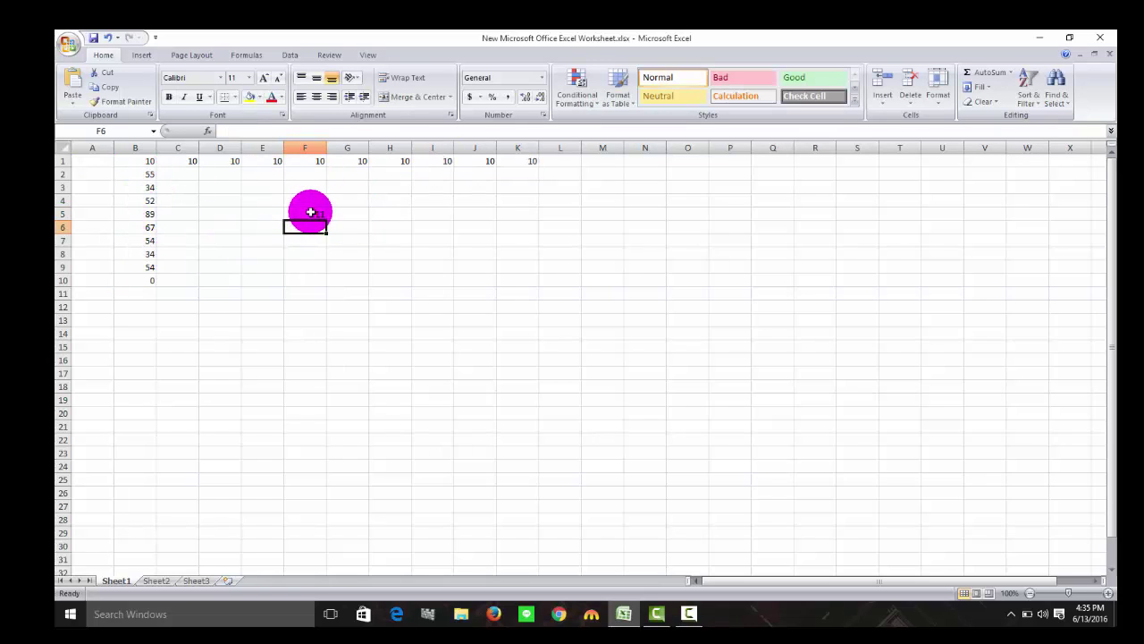
Step: Change the operator in the F5 formula to division so that it reads =SUM(A1:K1)/(B1:B10)
left_click(310, 212)
double_click(311, 212)
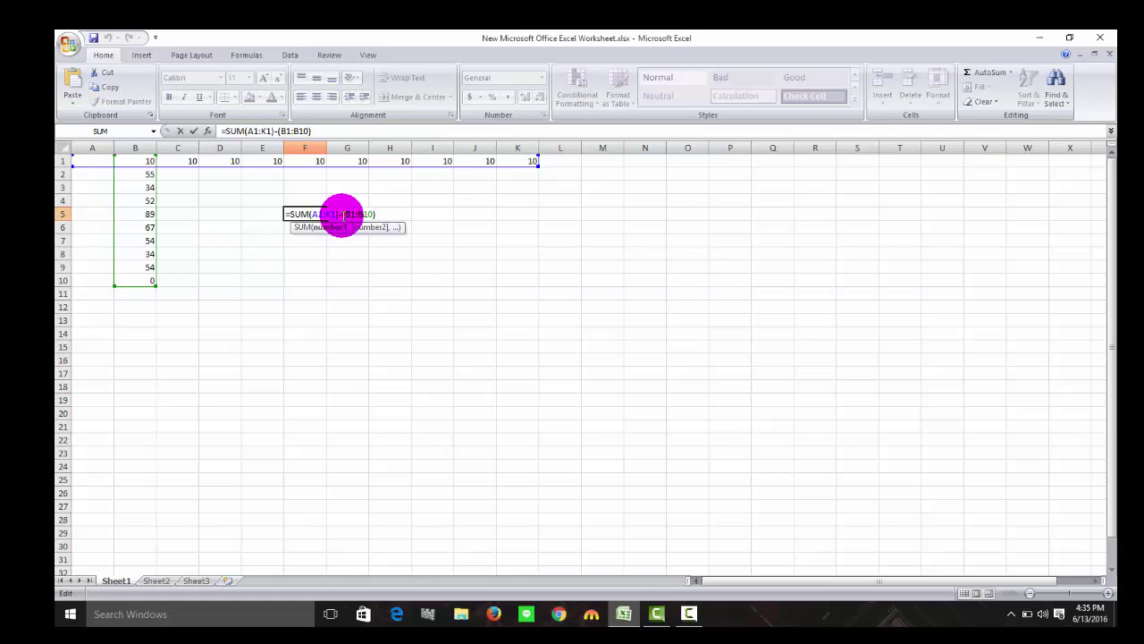
left_click(343, 215)
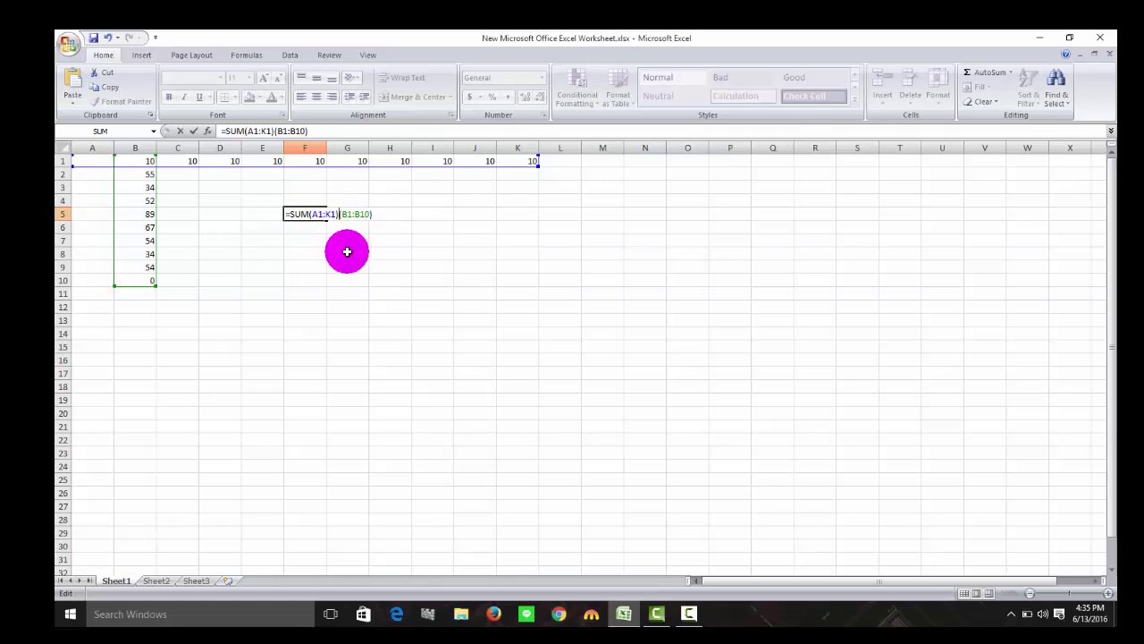
key("Return")
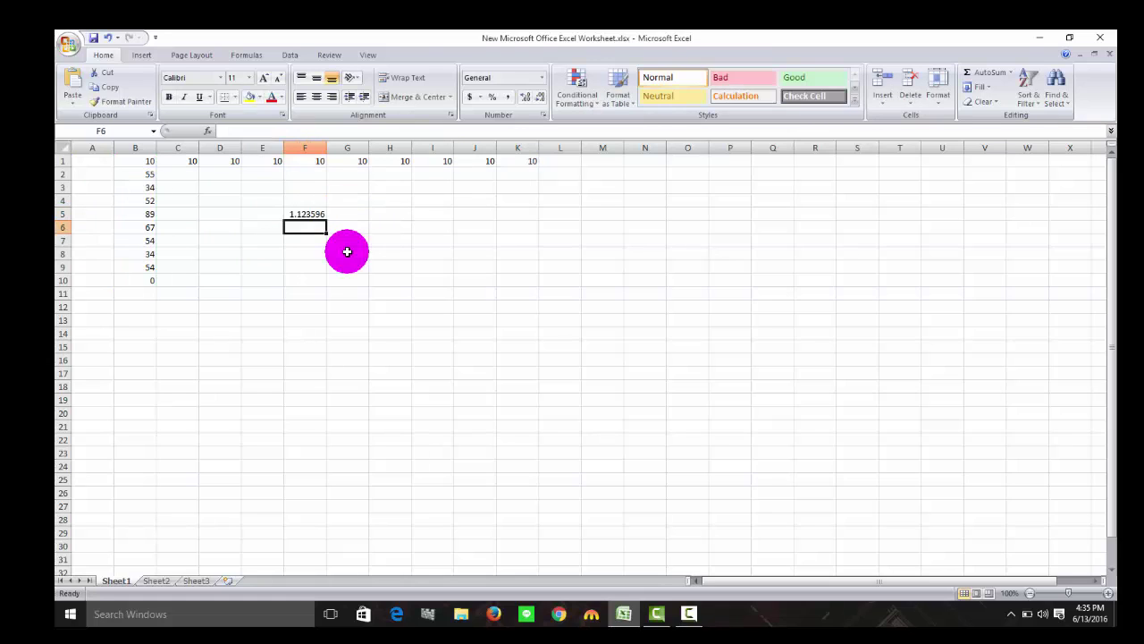
Step: Open the formula in cell F5 for editing and place the cursor in the SUM function name
left_click(323, 212)
double_click(326, 213)
left_click_drag(376, 213, 310, 214)
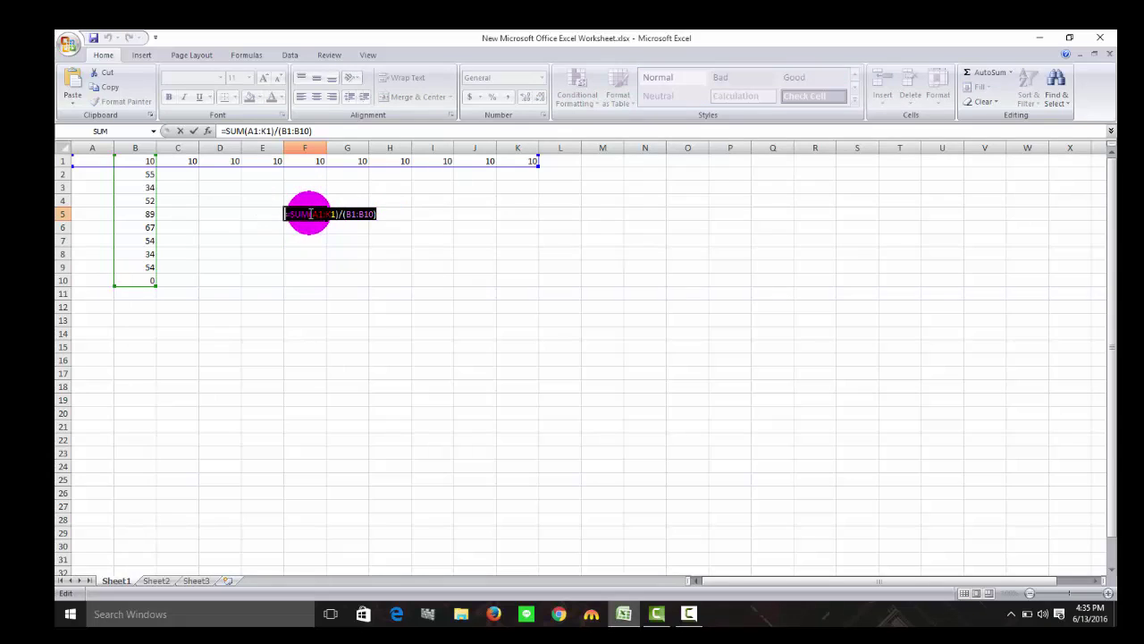
left_click(305, 213)
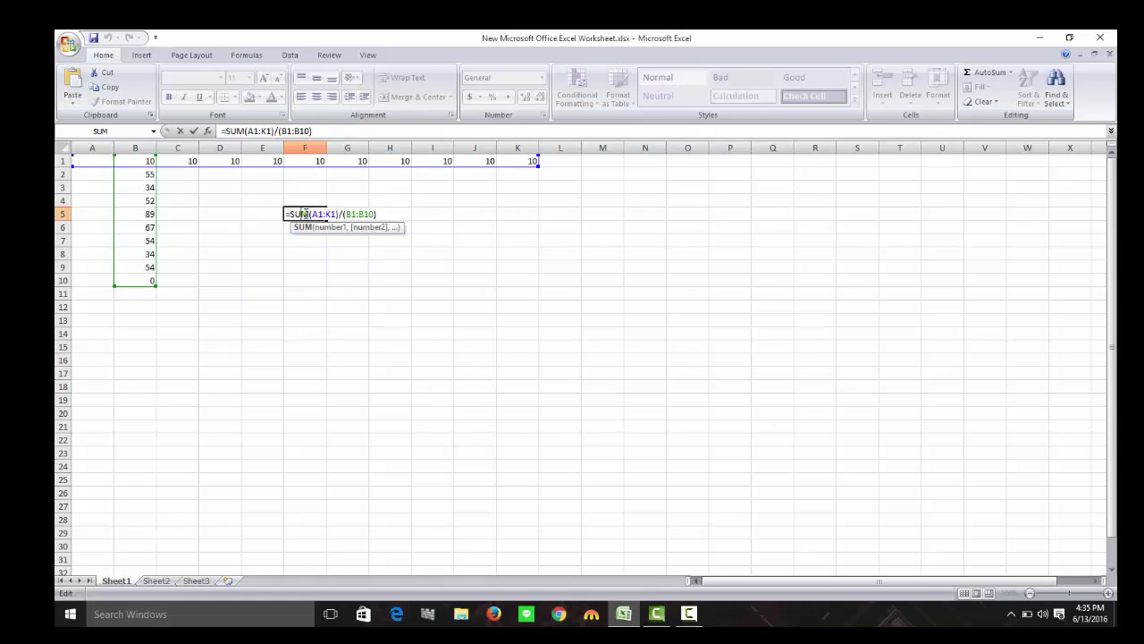